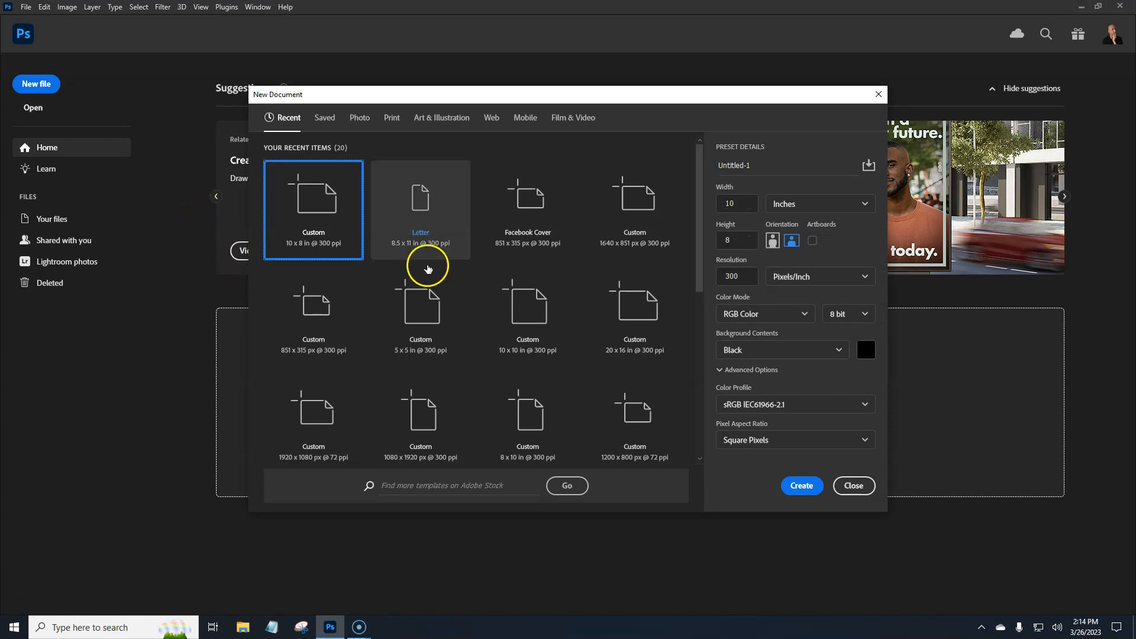
- Create a Letter document, 8.5 x 11 in at 300 ppi, and add a gradient fill layer above the background
{"action": "left_click", "coordinate": [417, 228]}
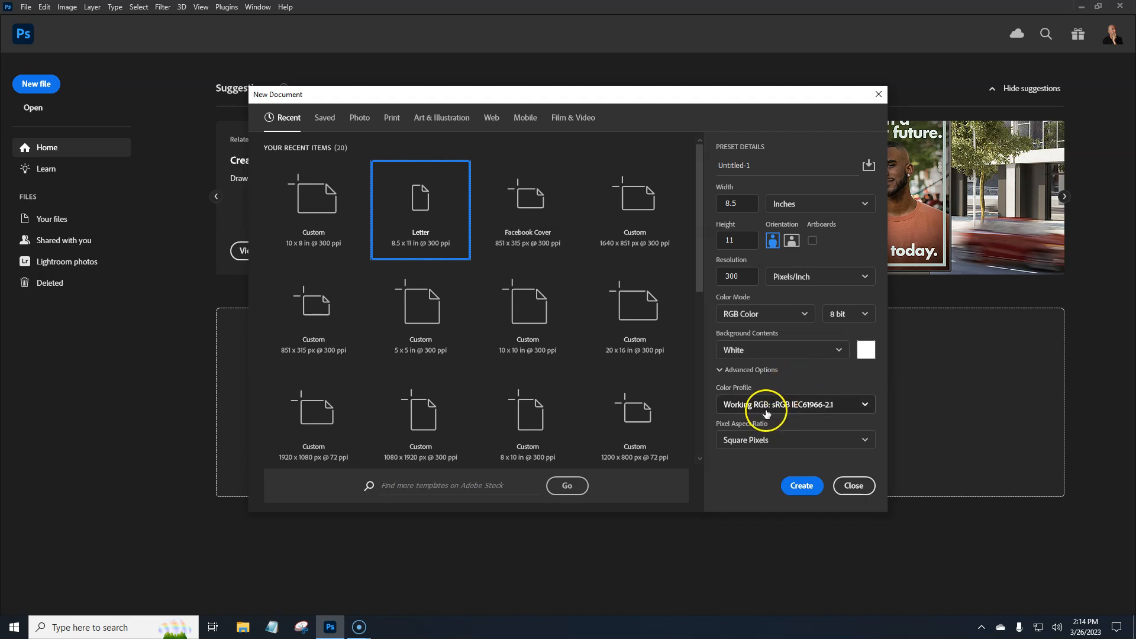
{"action": "left_click", "coordinate": [802, 493]}
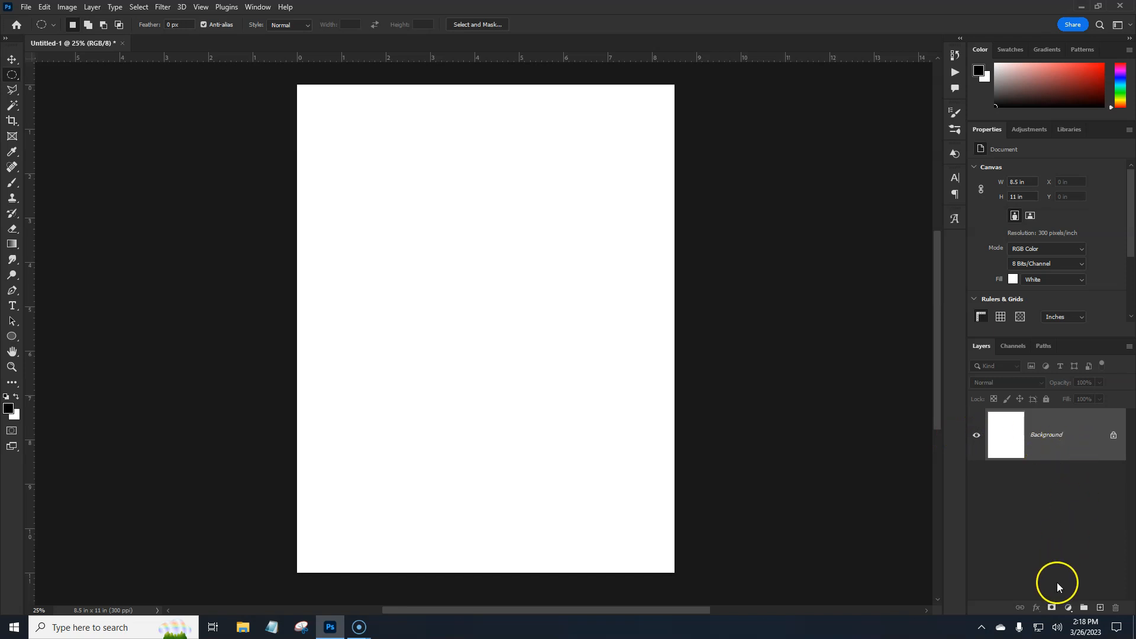
{"action": "left_click", "coordinate": [1069, 610]}
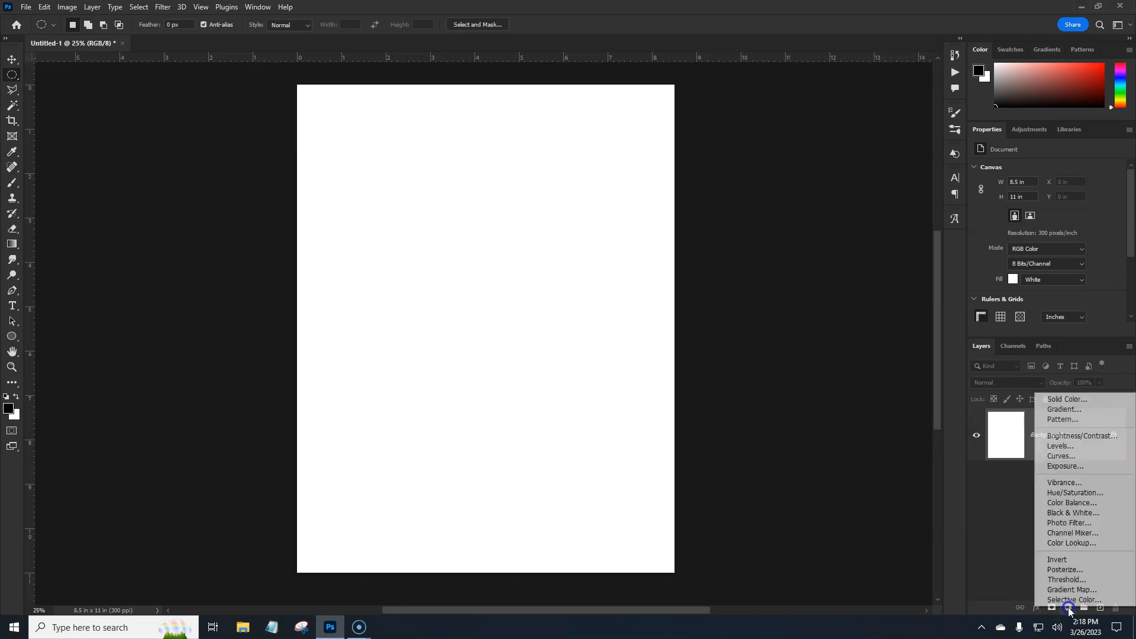
{"action": "left_click", "coordinate": [1061, 409]}
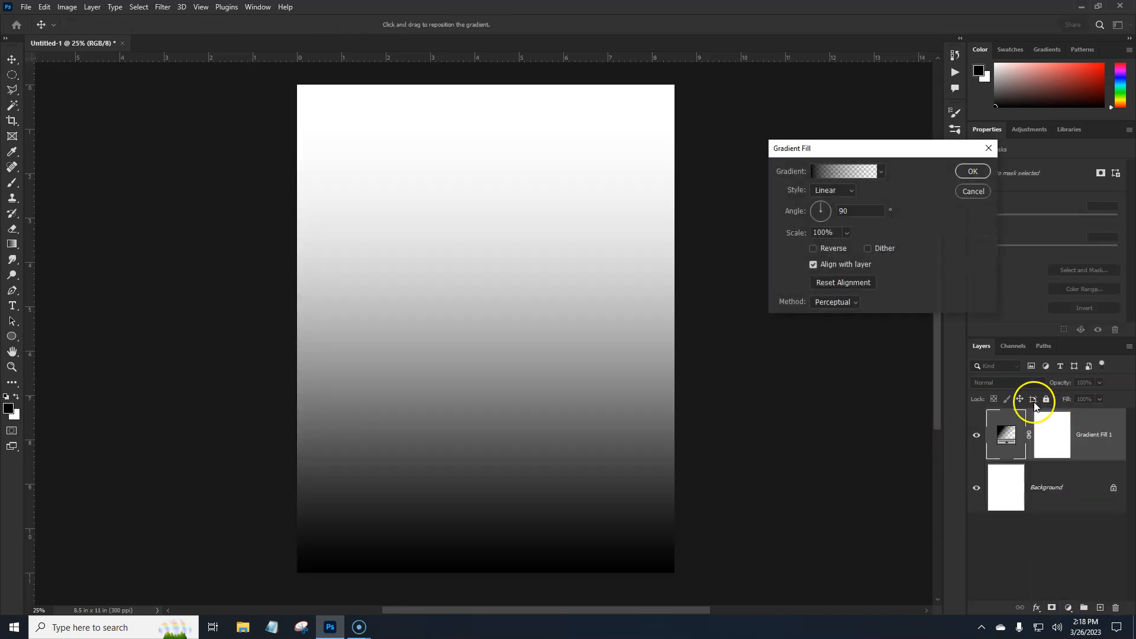
- Apply the Foreground to Background preset from the Basics group to the gradient, keeping its starting colour stop black
{"action": "left_click", "coordinate": [844, 171]}
{"action": "left_click", "coordinate": [867, 141]}
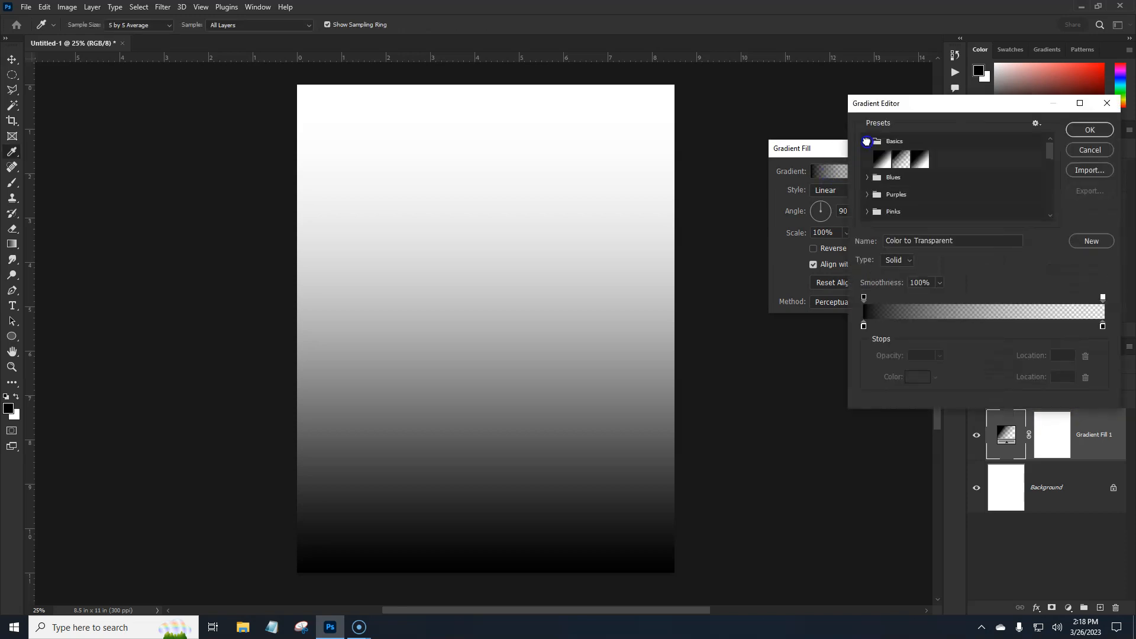
{"action": "left_click", "coordinate": [882, 160]}
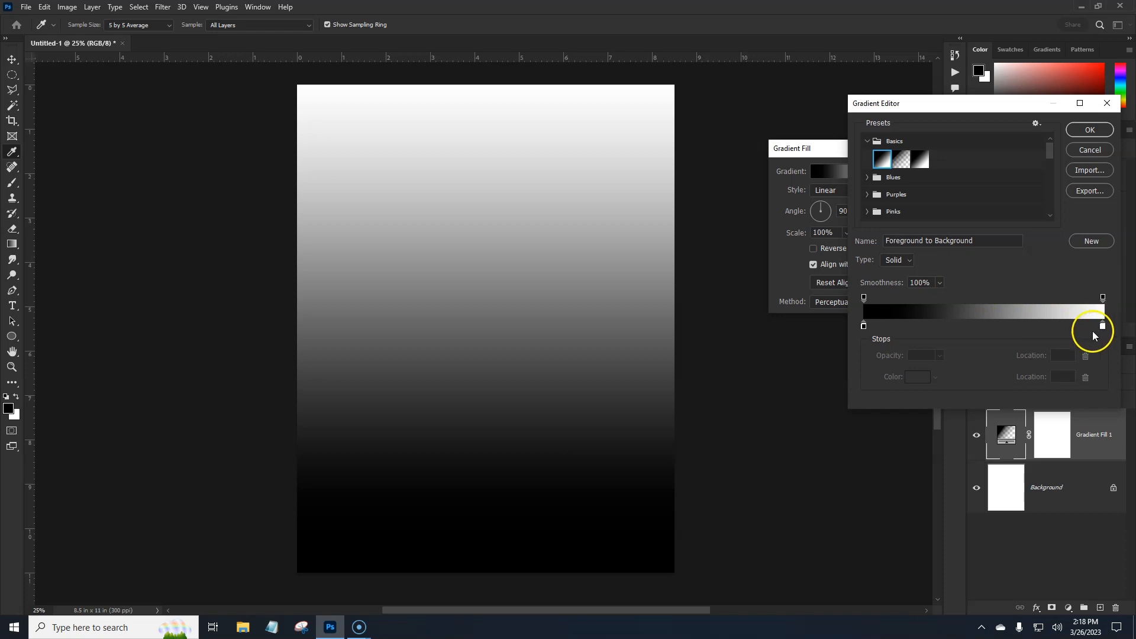
{"action": "left_click", "coordinate": [865, 326]}
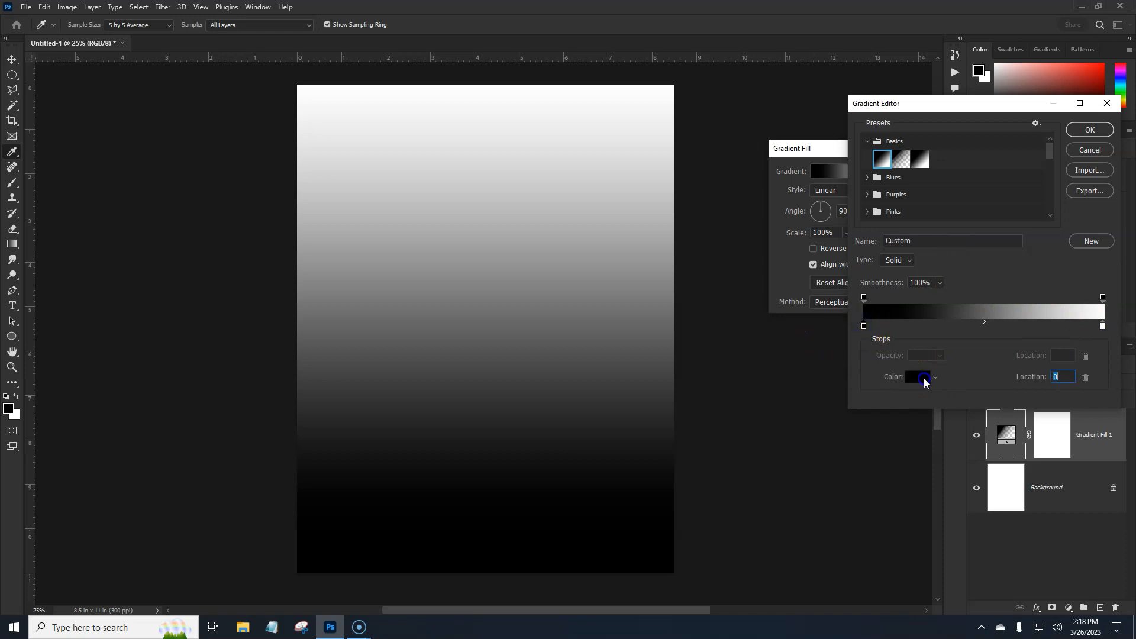
{"action": "left_click", "coordinate": [925, 382]}
{"action": "left_click", "coordinate": [1078, 154]}
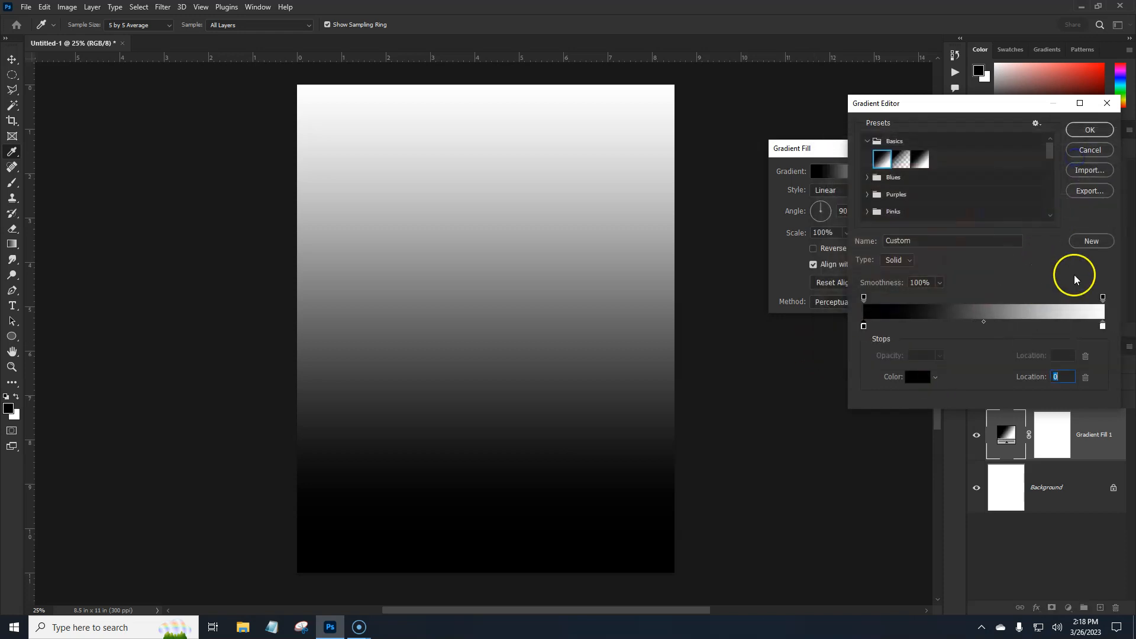
- Set the gradient's end colour stop to dark red 480d0d and enable Dither for the gradient fill
{"action": "left_click", "coordinate": [1103, 326]}
{"action": "left_click", "coordinate": [926, 378]}
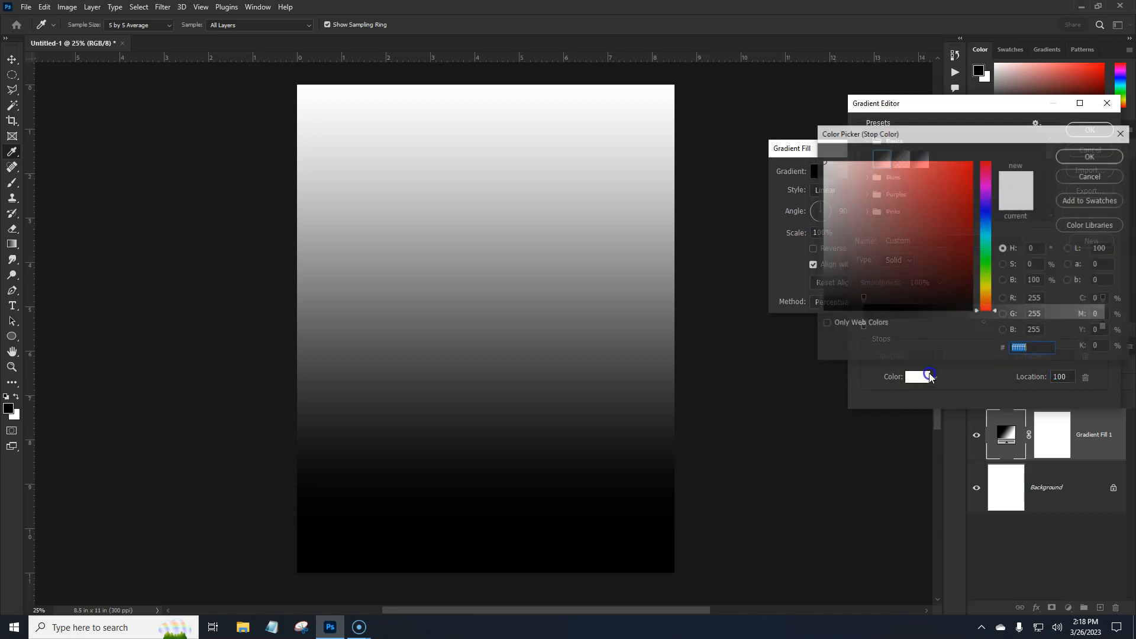
{"action": "mouse_move", "coordinate": [951, 254]}
{"action": "left_mouse_down"}
{"action": "mouse_move", "coordinate": [966, 259]}
{"action": "mouse_move", "coordinate": [947, 268]}
{"action": "left_mouse_up"}
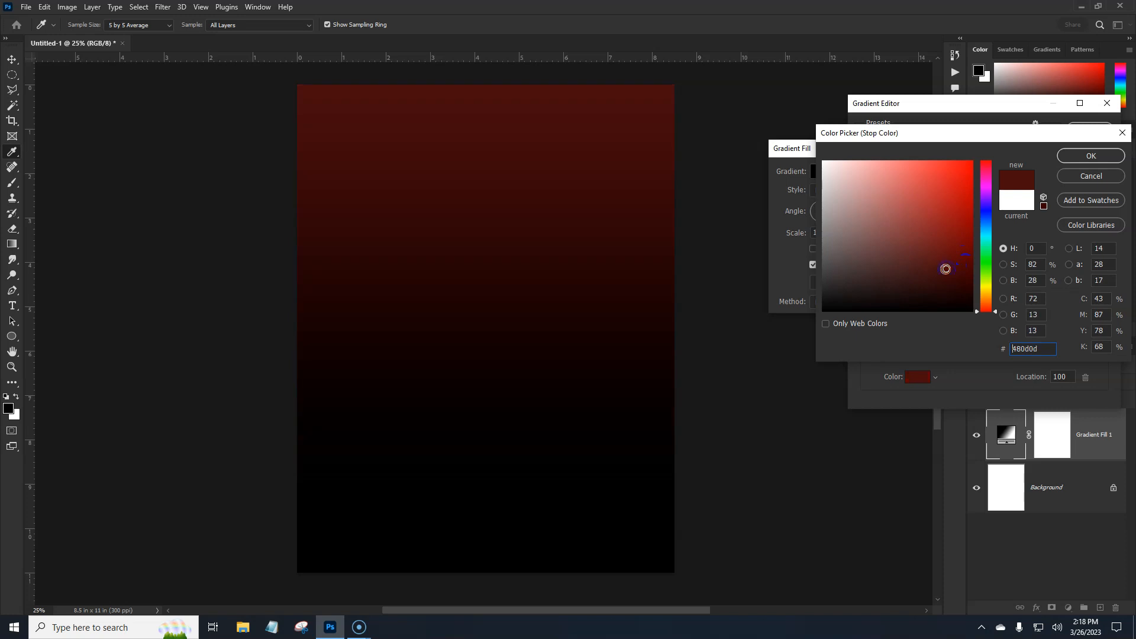
{"action": "left_click", "coordinate": [1090, 156]}
{"action": "left_click", "coordinate": [1088, 124]}
{"action": "left_click", "coordinate": [971, 171]}
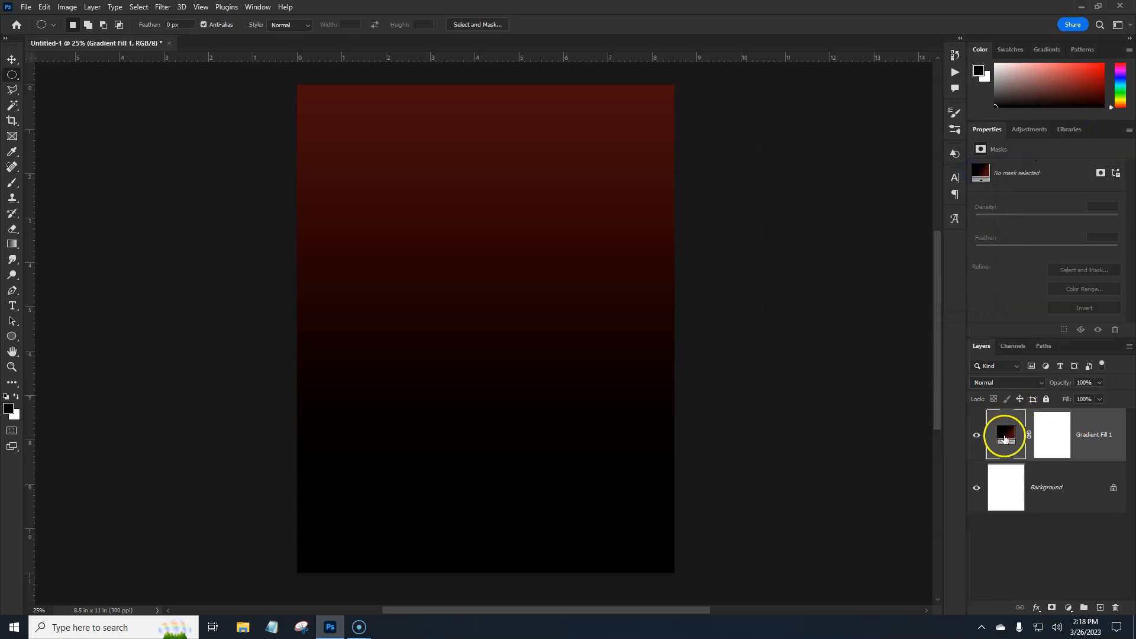
{"action": "double_click", "coordinate": [1005, 438]}
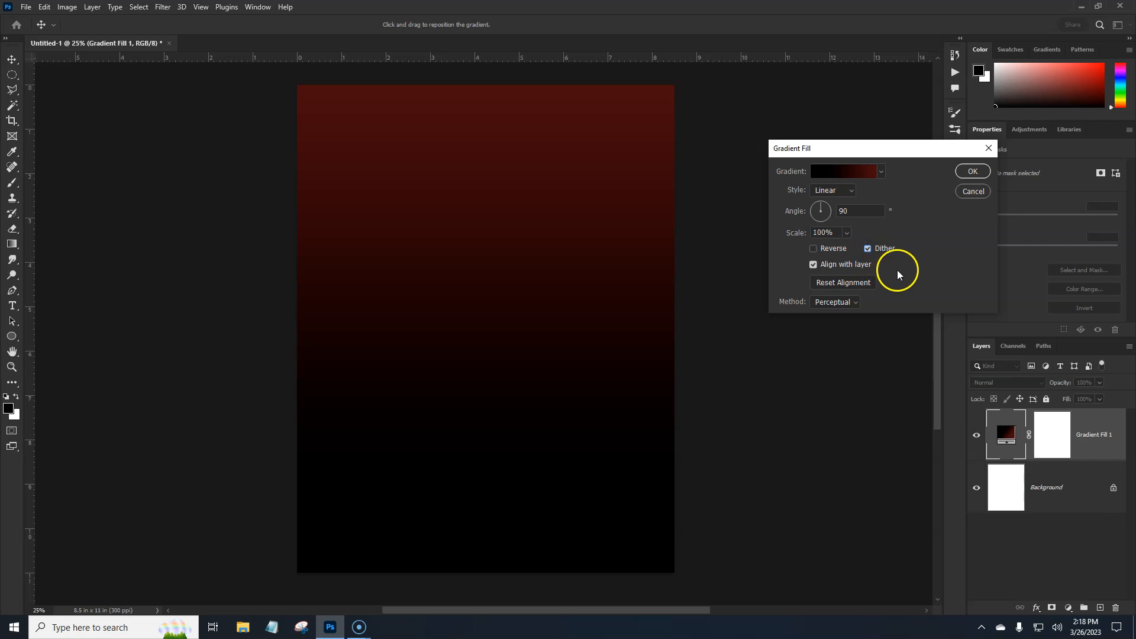
{"action": "left_click", "coordinate": [971, 172]}
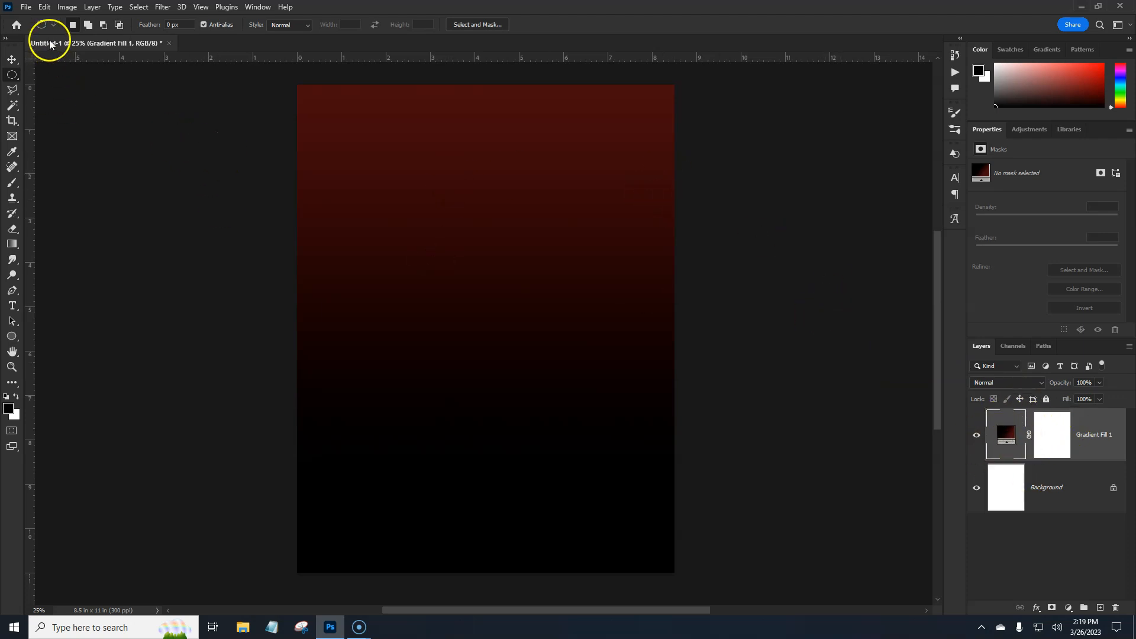
- Create a guide layout on the canvas with 3 columns and 4 rows
{"action": "left_click", "coordinate": [206, 8]}
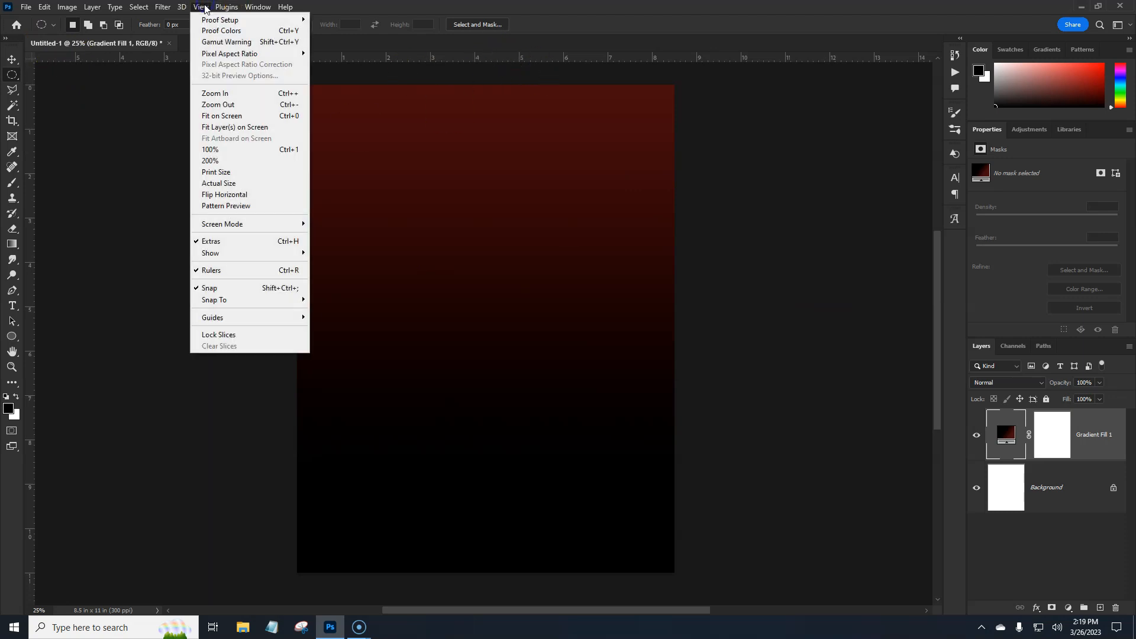
{"action": "mouse_move", "coordinate": [228, 318]}
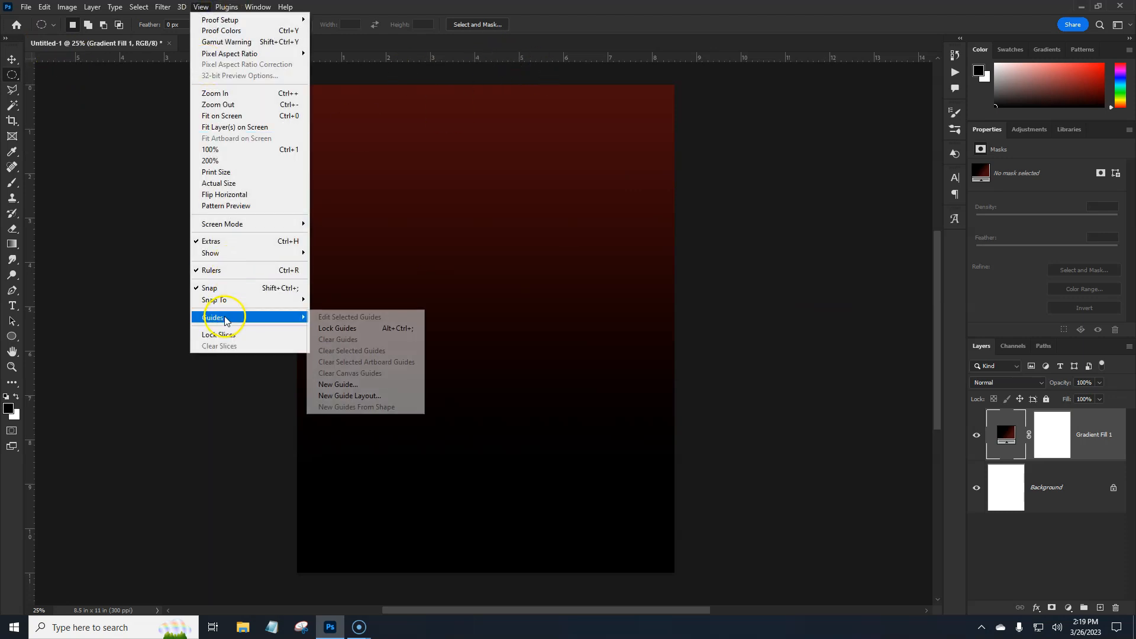
{"action": "left_click", "coordinate": [344, 397]}
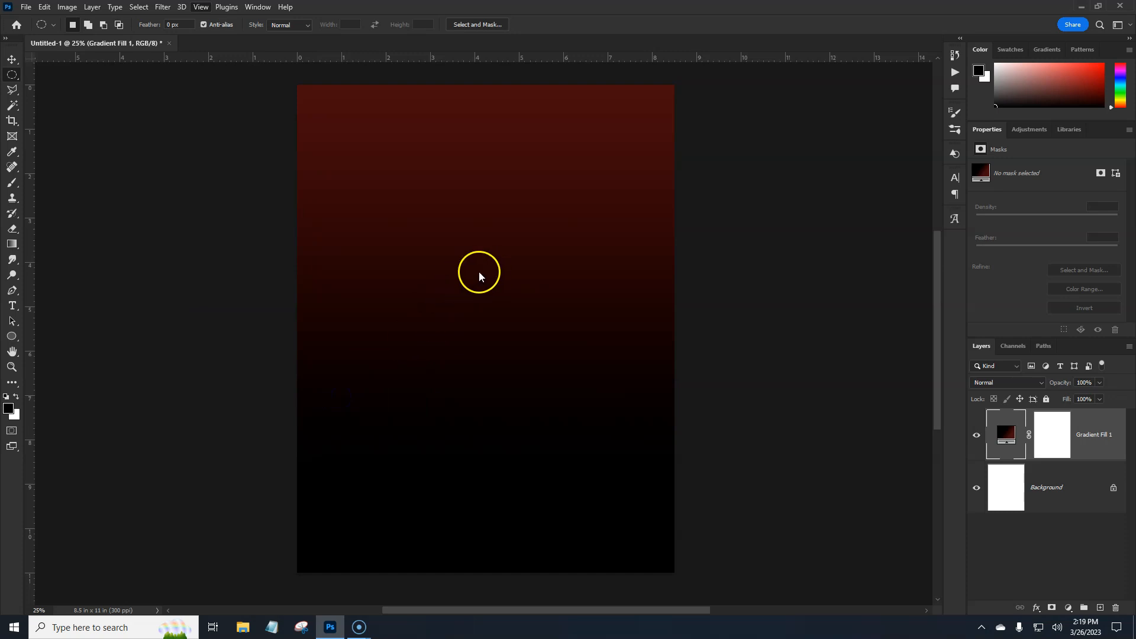
{"action": "left_click_drag", "start_coordinate": [544, 114], "coordinate": [788, 116]}
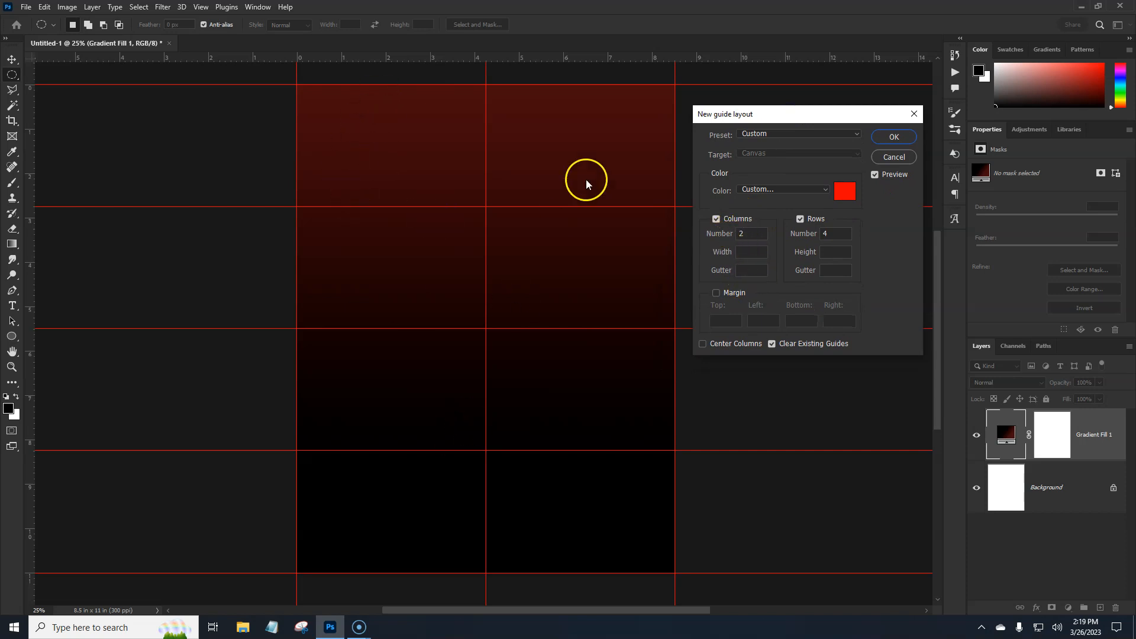
{"action": "double_click", "coordinate": [747, 233]}
{"action": "type", "text": "3"}
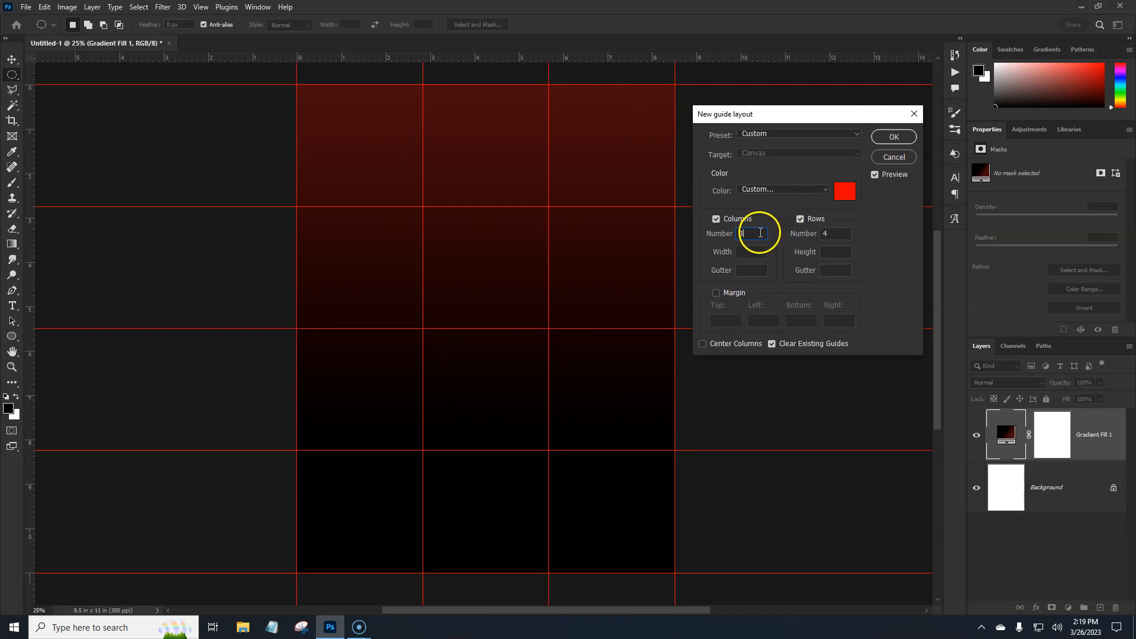
{"action": "left_click", "coordinate": [891, 138]}
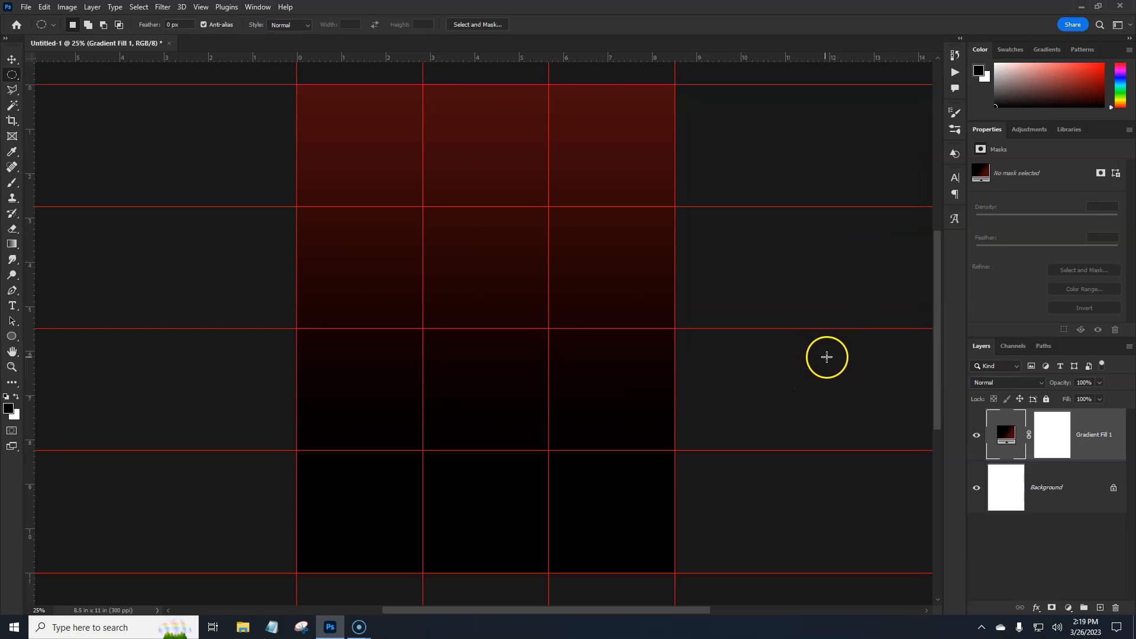
- Replace the guides with a new layout of 4 columns and 4 rows
{"action": "left_click", "coordinate": [201, 7]}
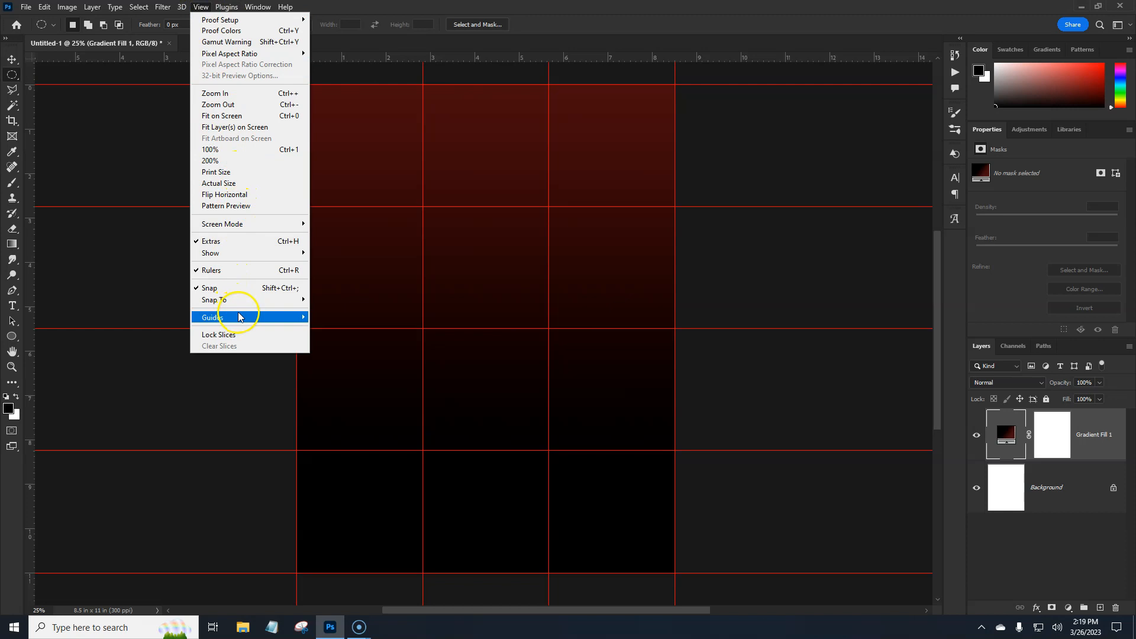
{"action": "mouse_move", "coordinate": [231, 317]}
{"action": "left_click", "coordinate": [337, 397]}
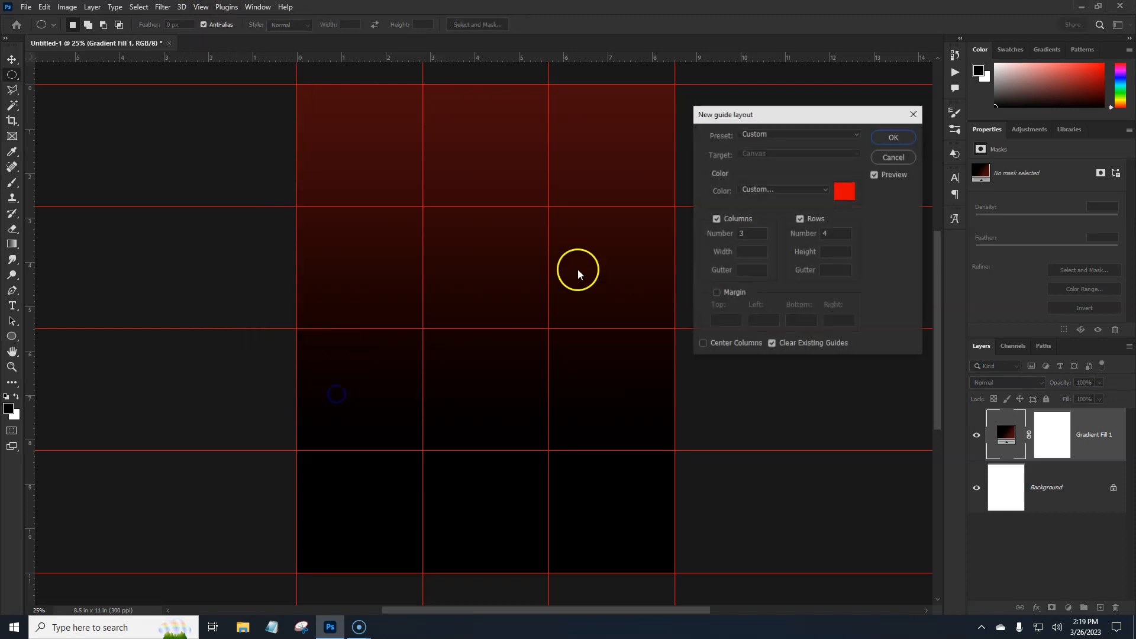
{"action": "left_click_drag", "start_coordinate": [761, 234], "coordinate": [738, 236]}
{"action": "type", "text": "4"}
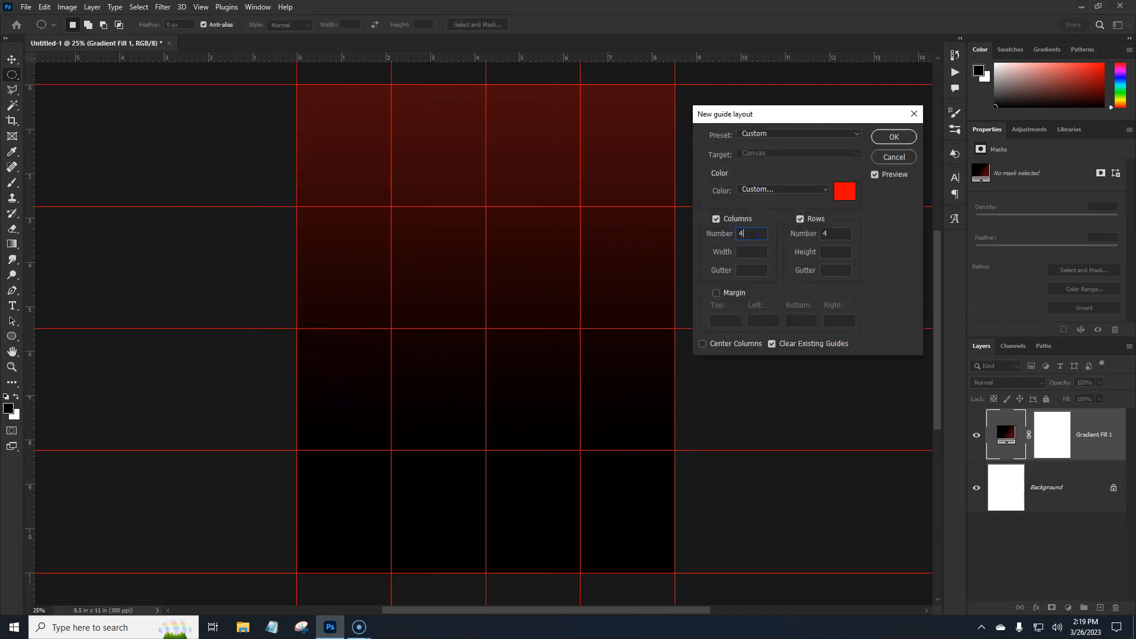
{"action": "left_click", "coordinate": [894, 136]}
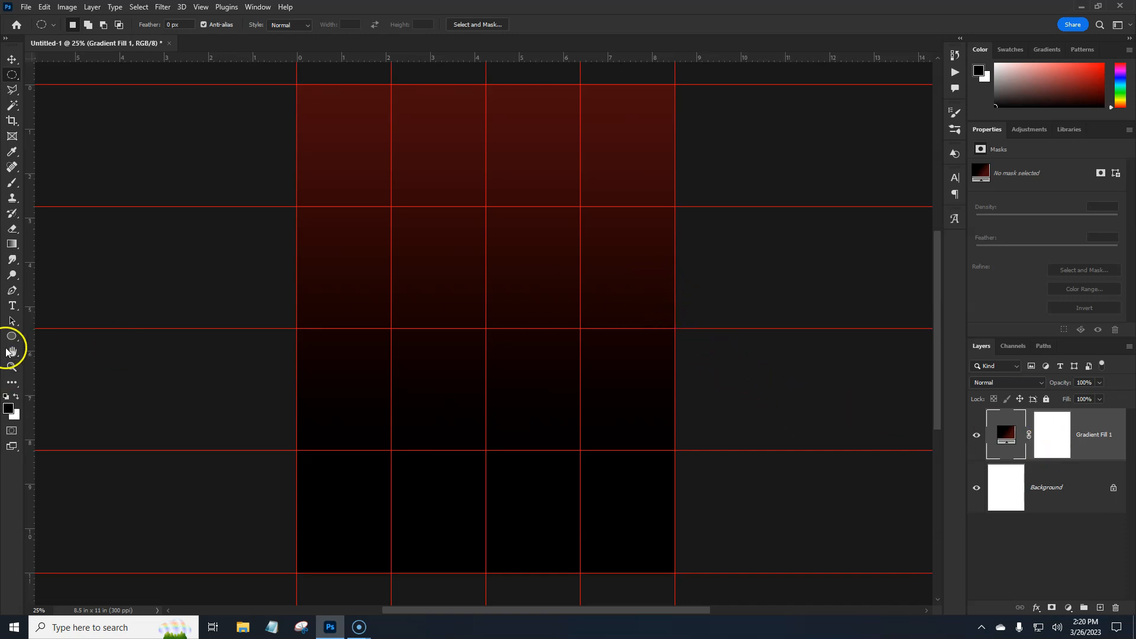
- Draw a white rectangle shape without a stroke, about 2102 x 1162 px, across the middle of the page
{"action": "left_click_drag", "start_coordinate": [11, 342], "coordinate": [51, 340]}
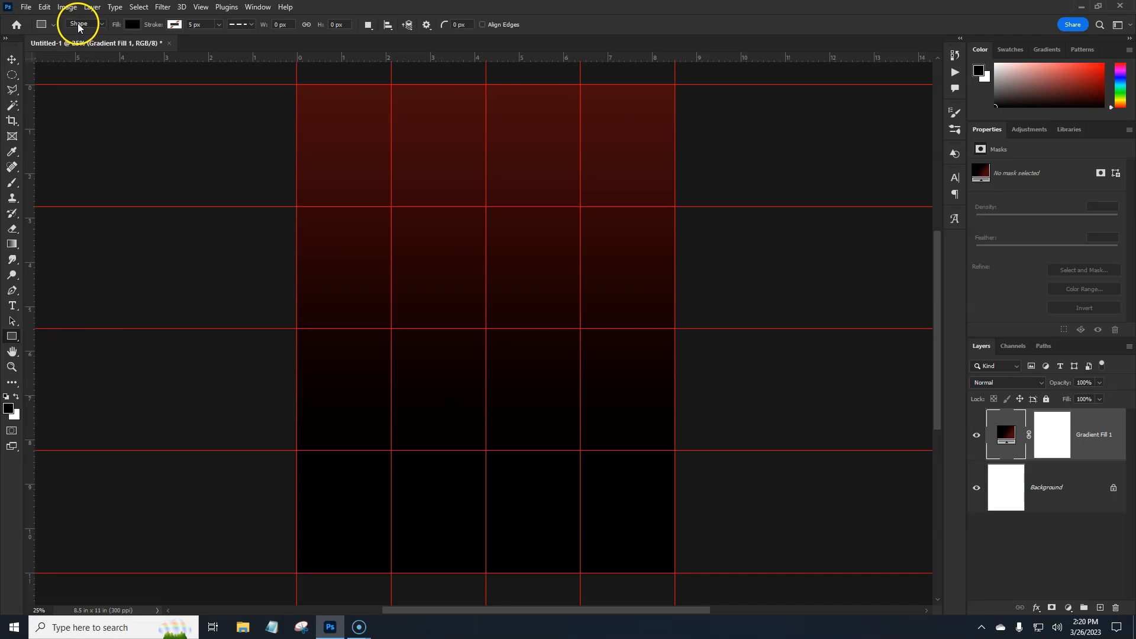
{"action": "left_click", "coordinate": [98, 28]}
{"action": "left_click", "coordinate": [133, 26]}
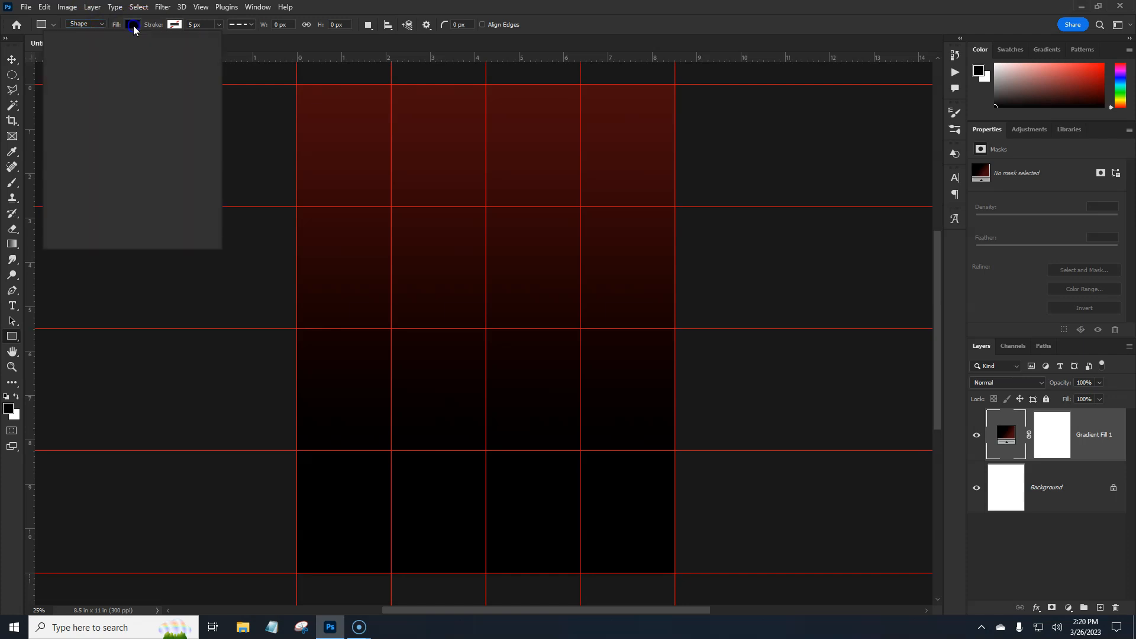
{"action": "left_click", "coordinate": [90, 87]}
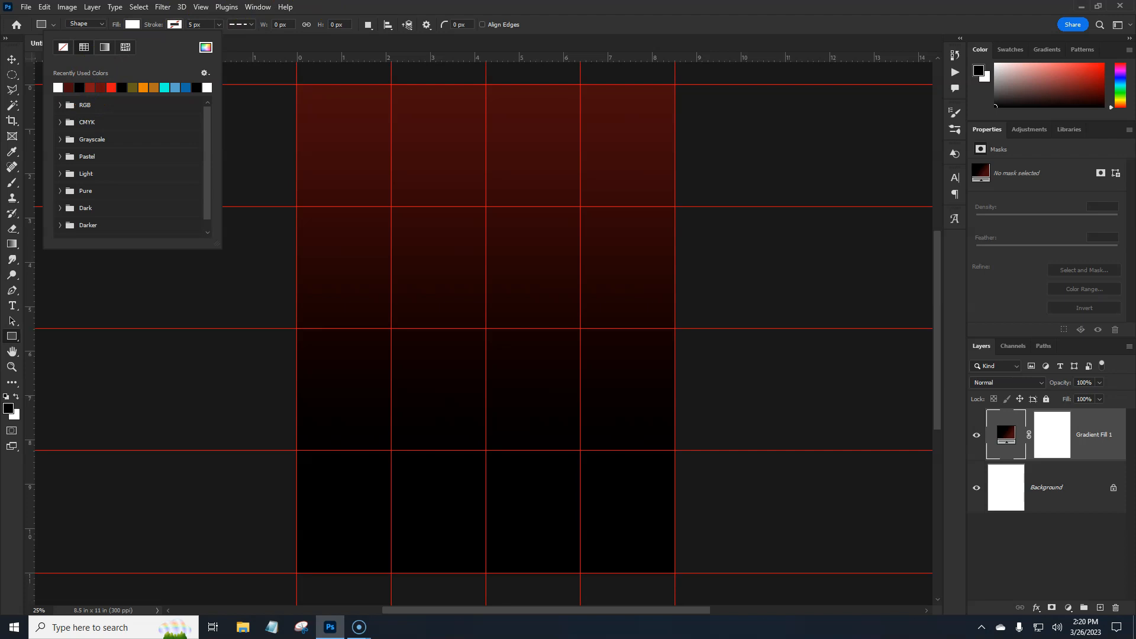
{"action": "left_click", "coordinate": [332, 3]}
{"action": "left_click", "coordinate": [174, 25]}
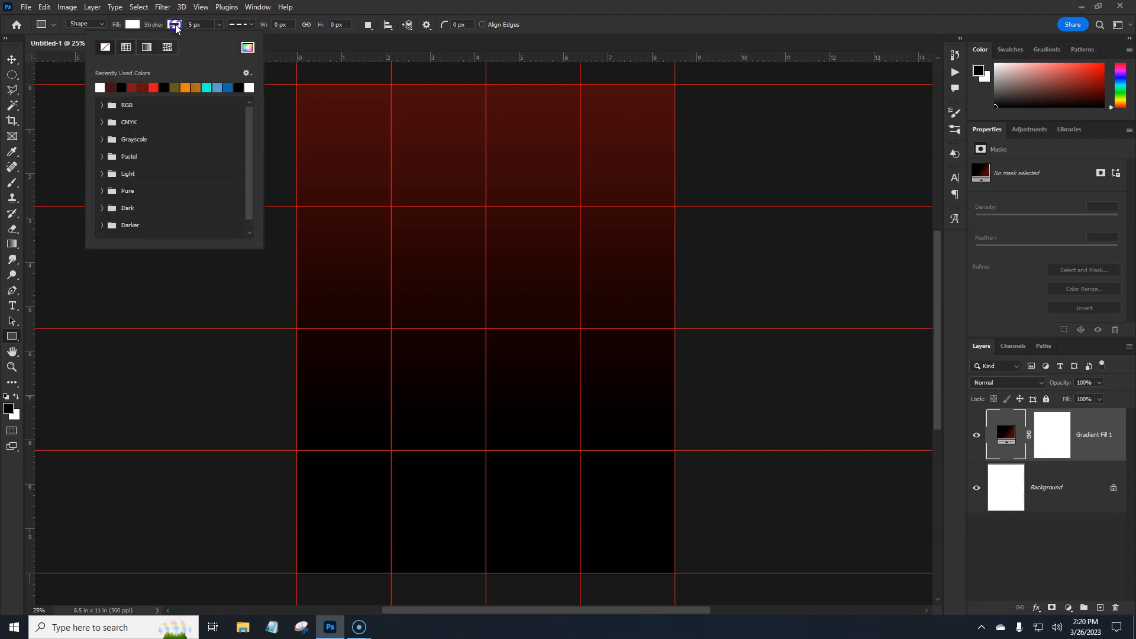
{"action": "left_click", "coordinate": [346, 7]}
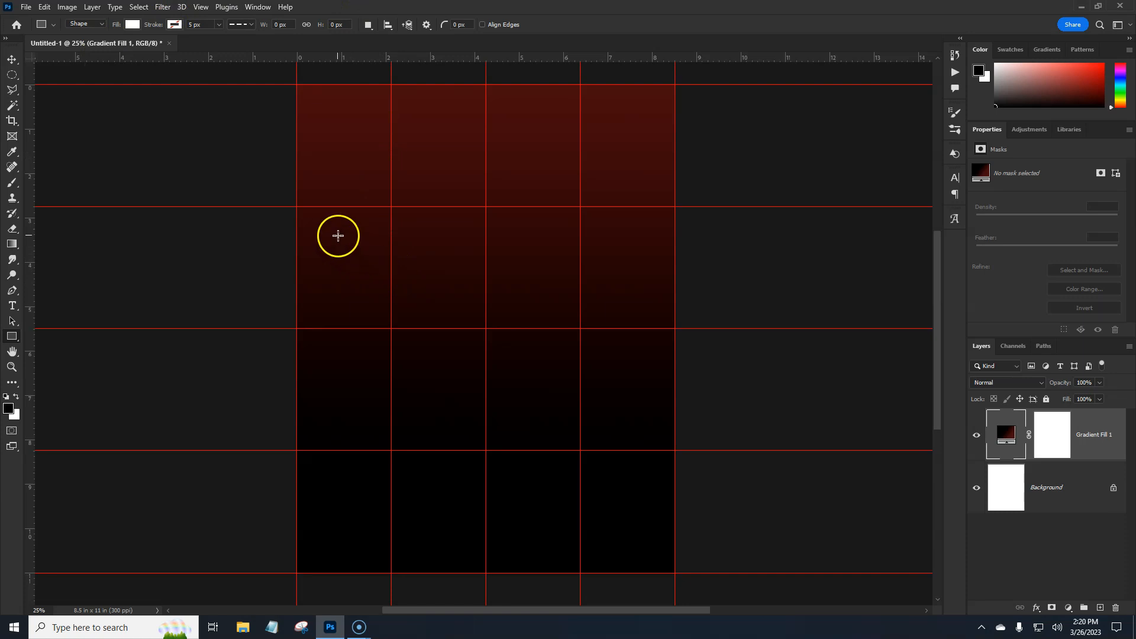
{"action": "left_click_drag", "start_coordinate": [332, 235], "coordinate": [631, 397]}
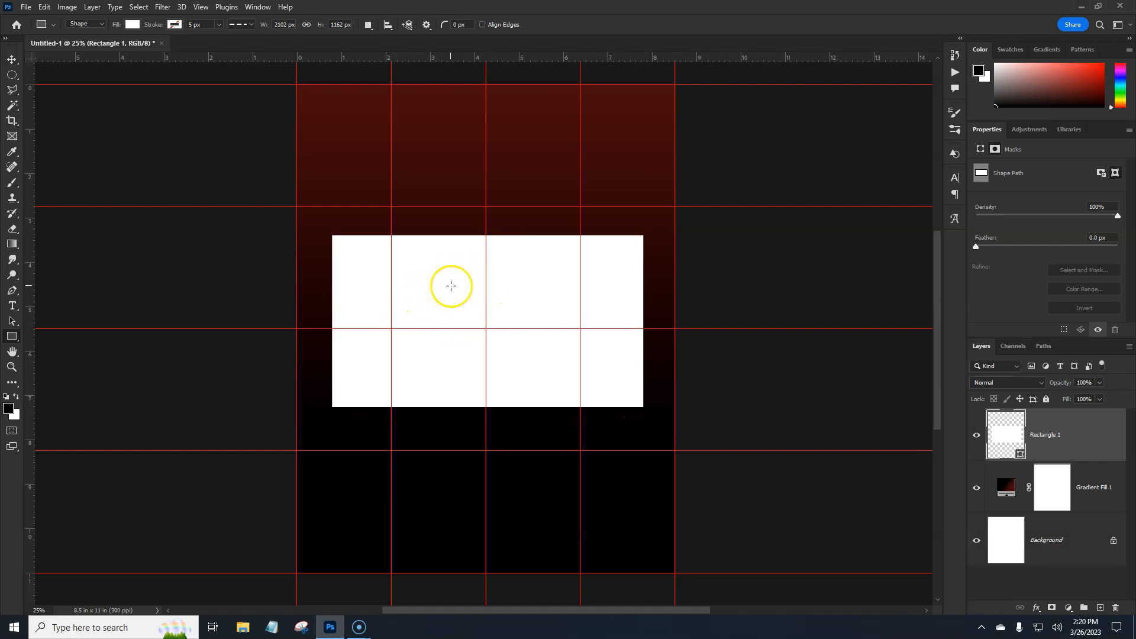
- Align the white rectangle to the canvas, centred both horizontally and vertically
{"action": "left_click", "coordinate": [11, 60]}
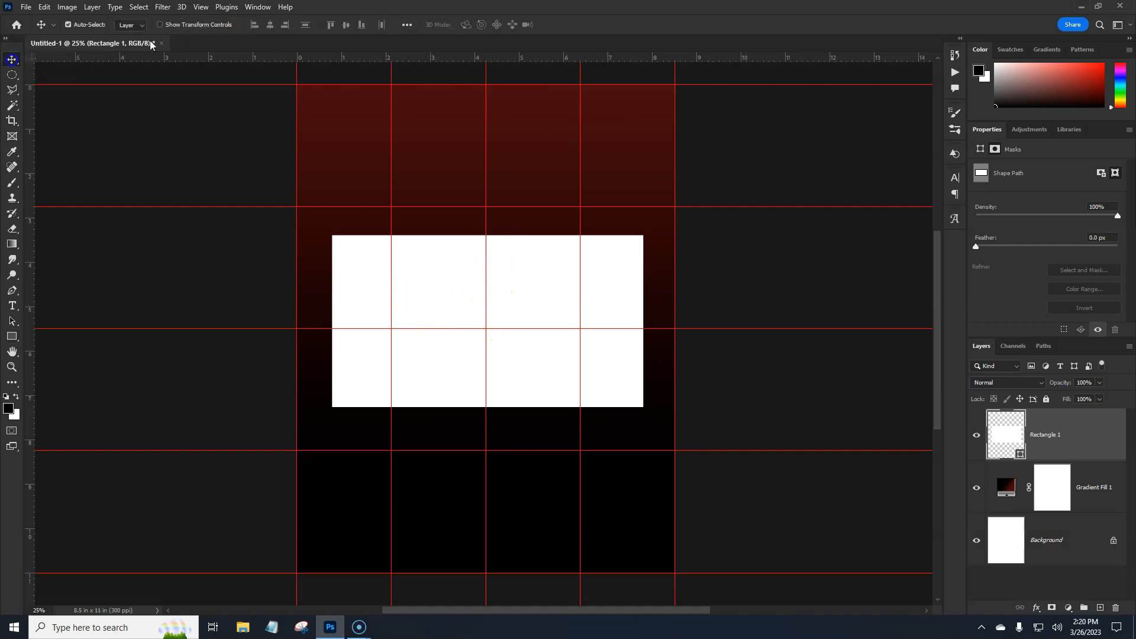
{"action": "left_click", "coordinate": [407, 25]}
{"action": "left_click", "coordinate": [441, 134]}
{"action": "left_click", "coordinate": [437, 153]}
{"action": "left_click", "coordinate": [371, 56]}
{"action": "left_click", "coordinate": [443, 56]}
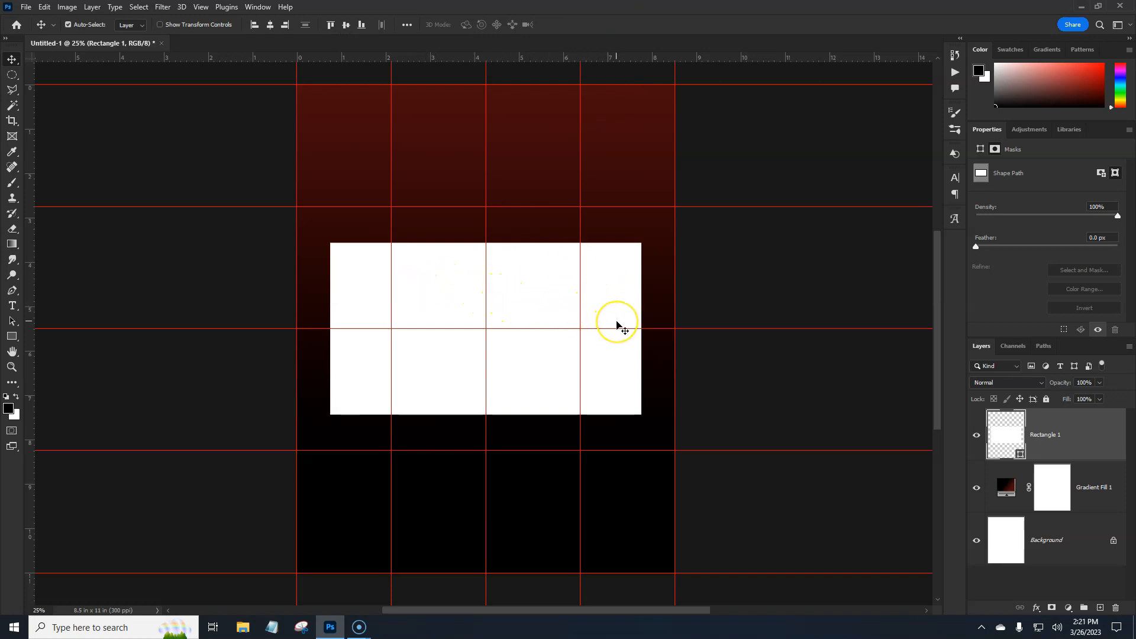
- Rotate the white rectangle by -15° about its centre with Free Transform
{"action": "key", "text": "ctrl+t"}
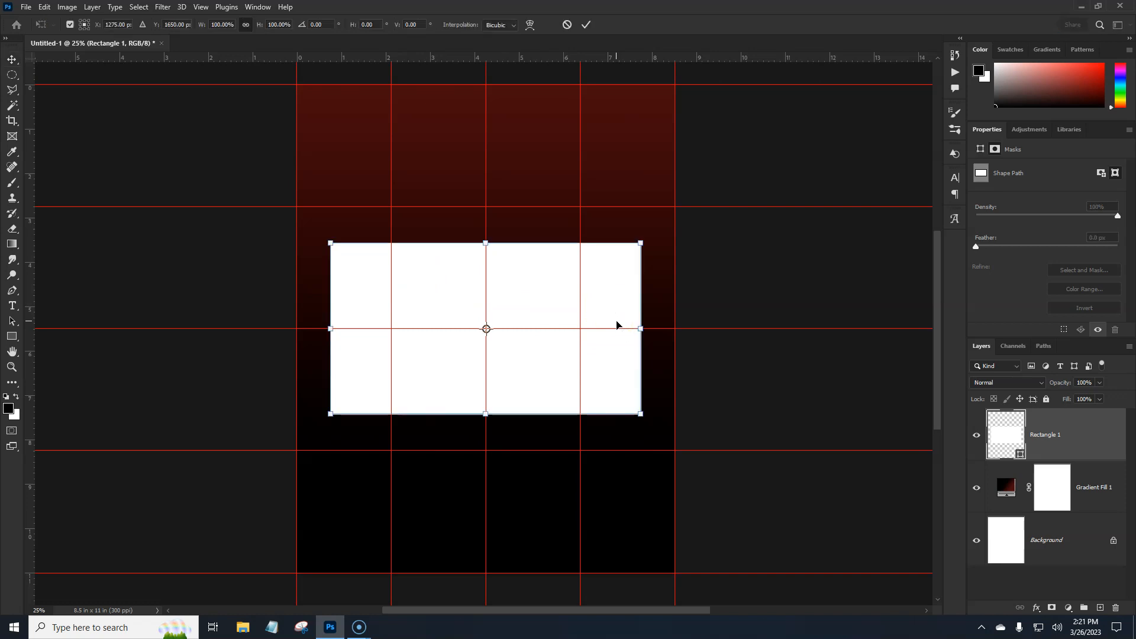
{"action": "left_click_drag", "start_coordinate": [652, 424], "coordinate": [670, 389]}
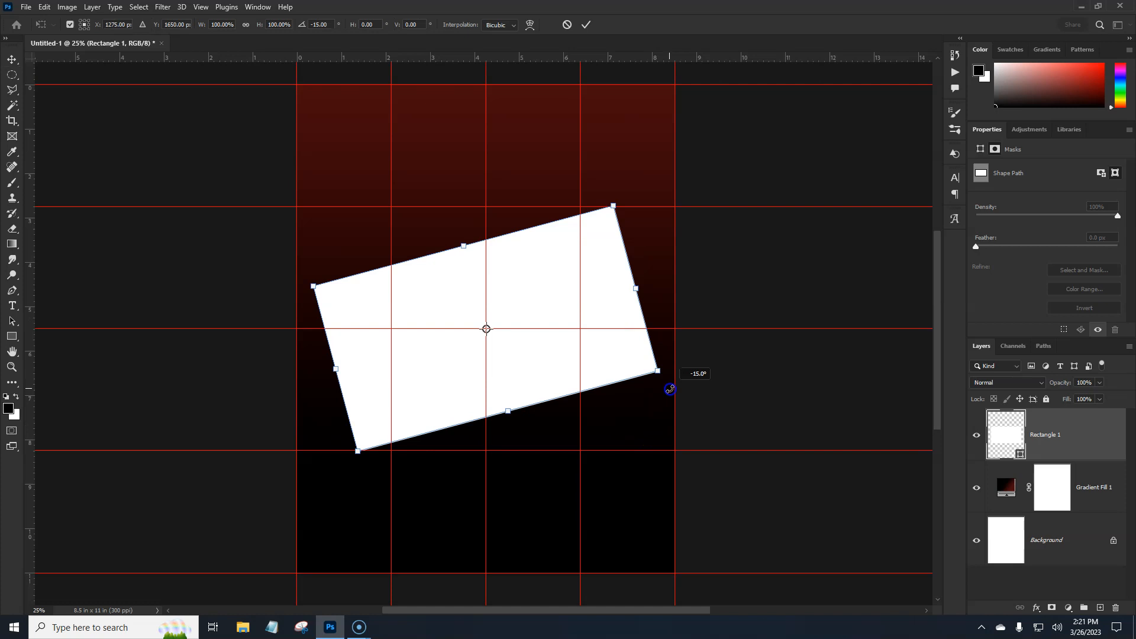
{"action": "left_click_drag", "start_coordinate": [670, 388], "coordinate": [670, 389]}
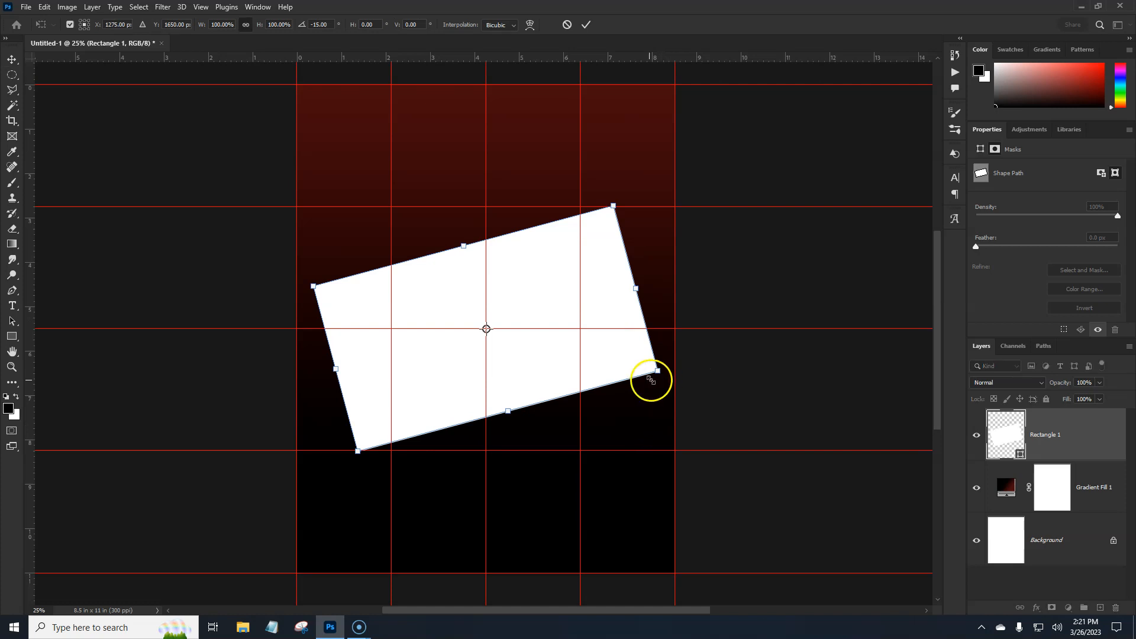
{"action": "key", "text": "Return"}
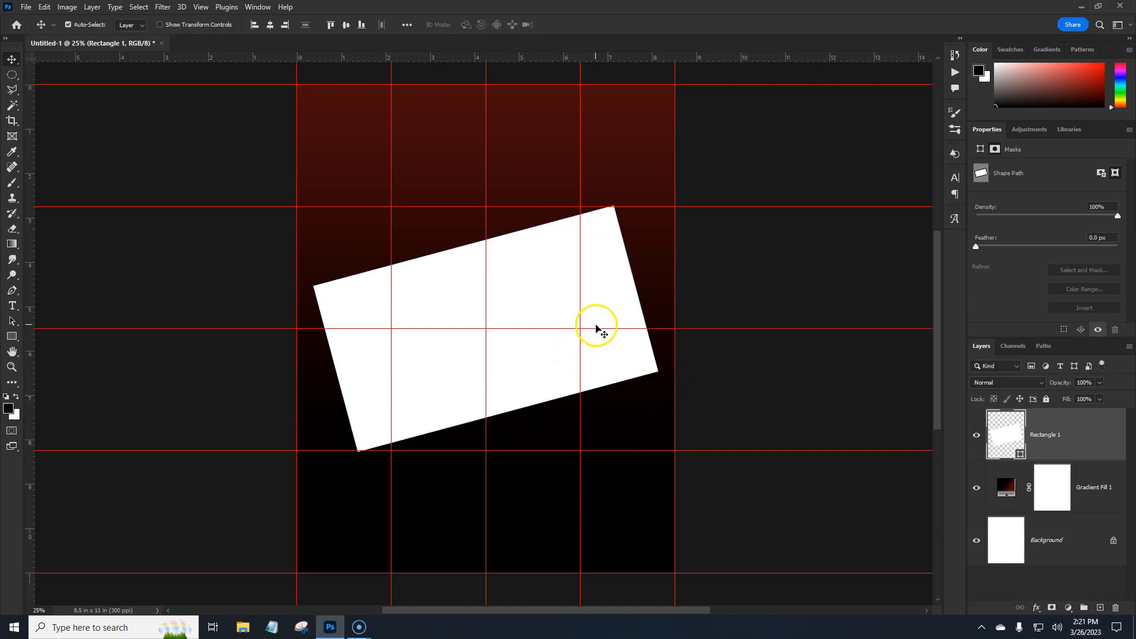
- Skew the tilted white rectangle horizontally by about -15° with Free Transform so its short sides stand vertical
{"action": "key", "text": "ctrl+t"}
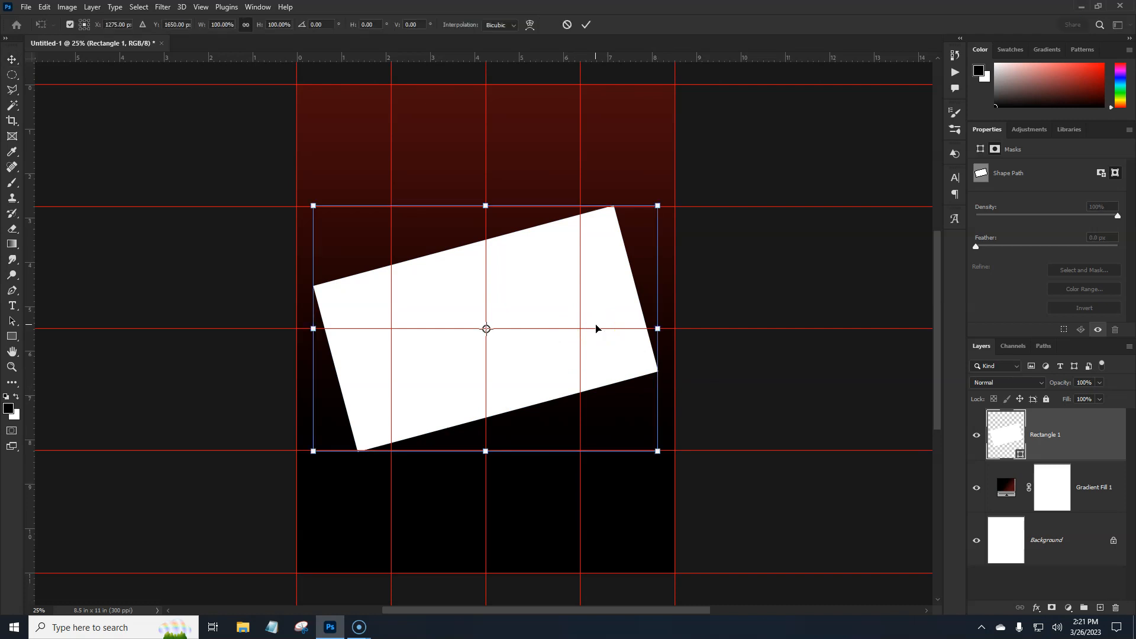
{"action": "right_click", "coordinate": [521, 295]}
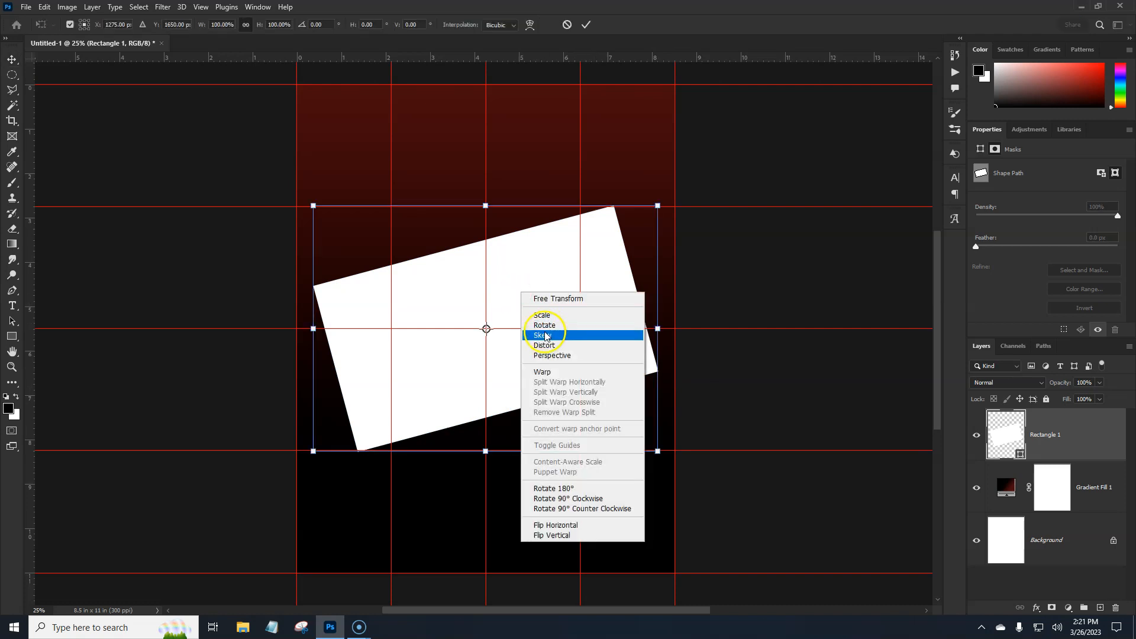
{"action": "left_click", "coordinate": [544, 335]}
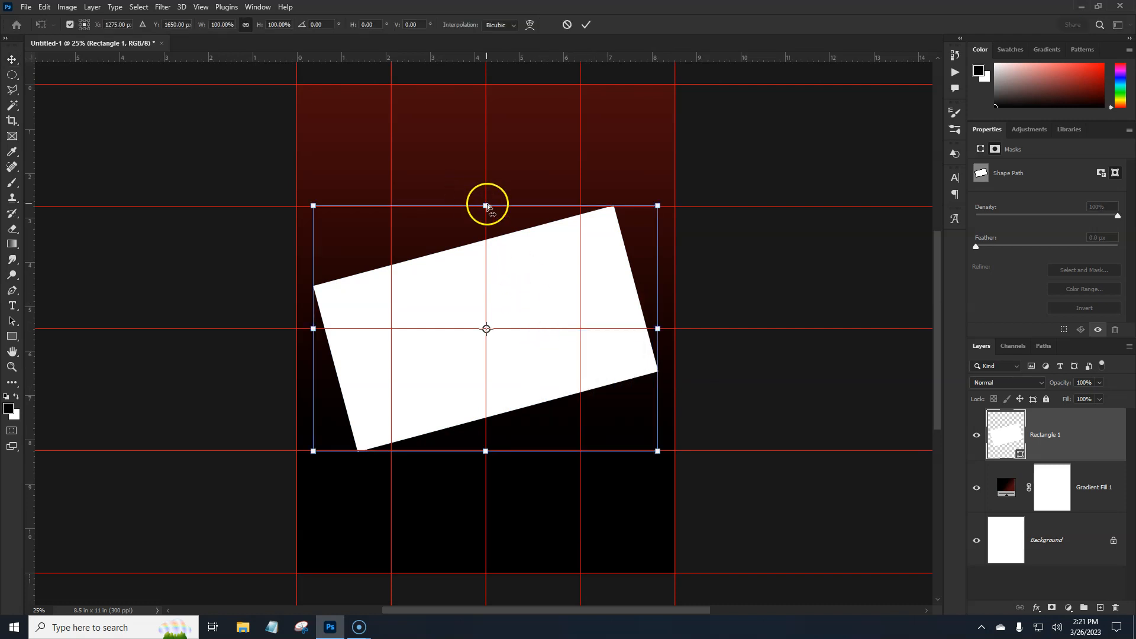
{"action": "left_click_drag", "start_coordinate": [486, 206], "coordinate": [517, 207]}
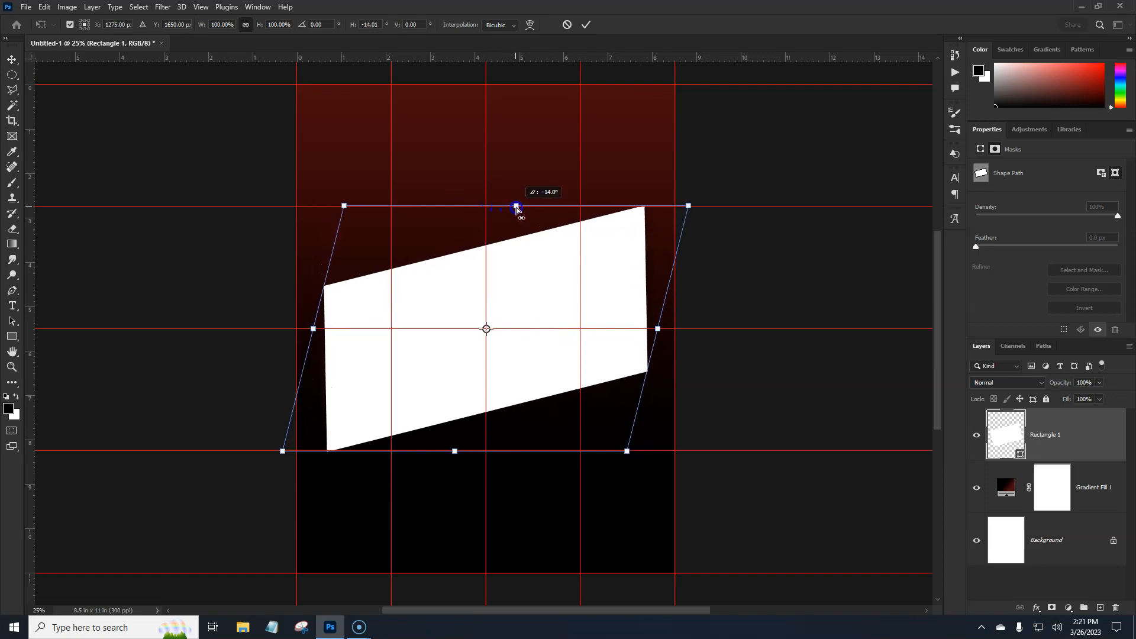
{"action": "left_click_drag", "start_coordinate": [518, 209], "coordinate": [519, 209]}
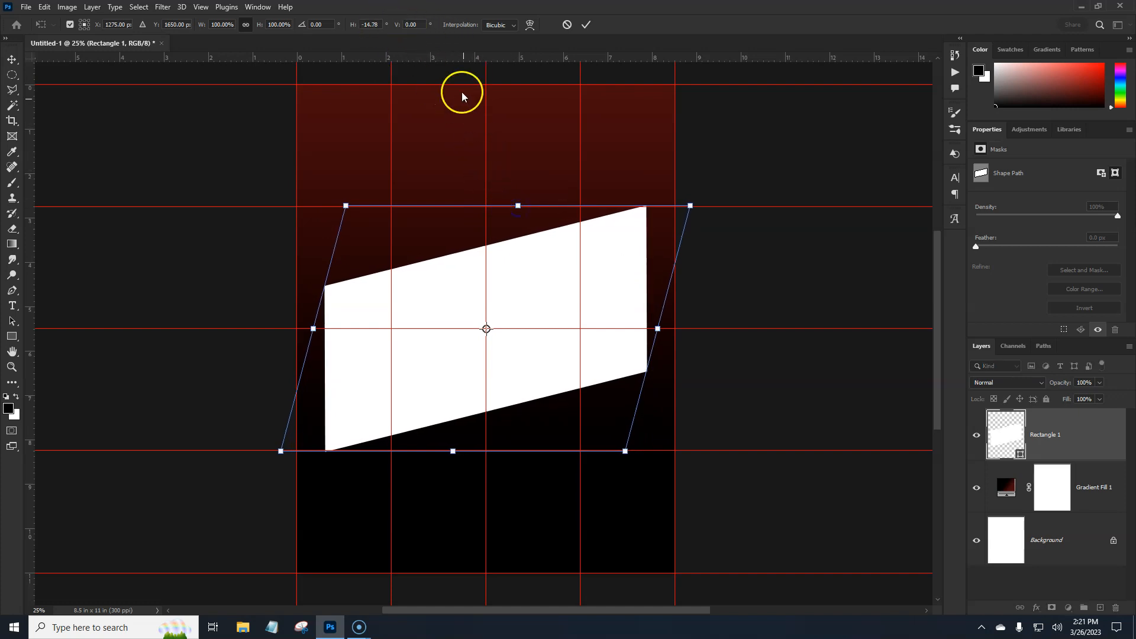
{"action": "left_click", "coordinate": [374, 23]}
{"action": "key", "text": "Return"}
{"action": "key", "text": "Return"}
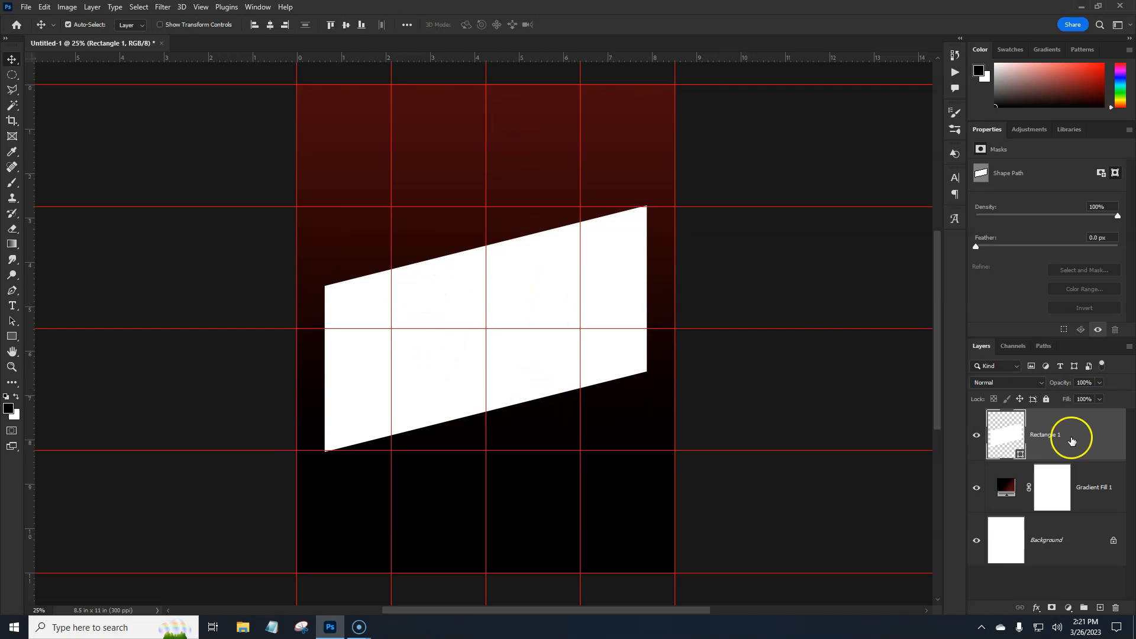
- Duplicate the skewed rectangle layer and scale the lower original to about 136% around its centre
{"action": "left_click", "coordinate": [1088, 449]}
{"action": "key", "text": "ctrl+j"}
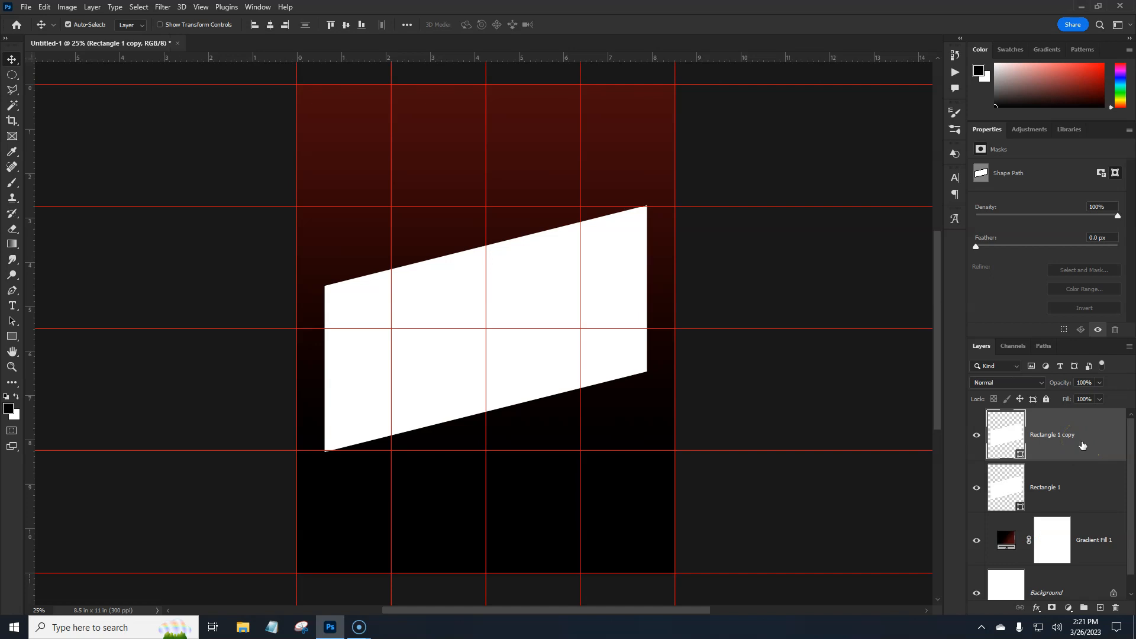
{"action": "left_click", "coordinate": [1067, 482]}
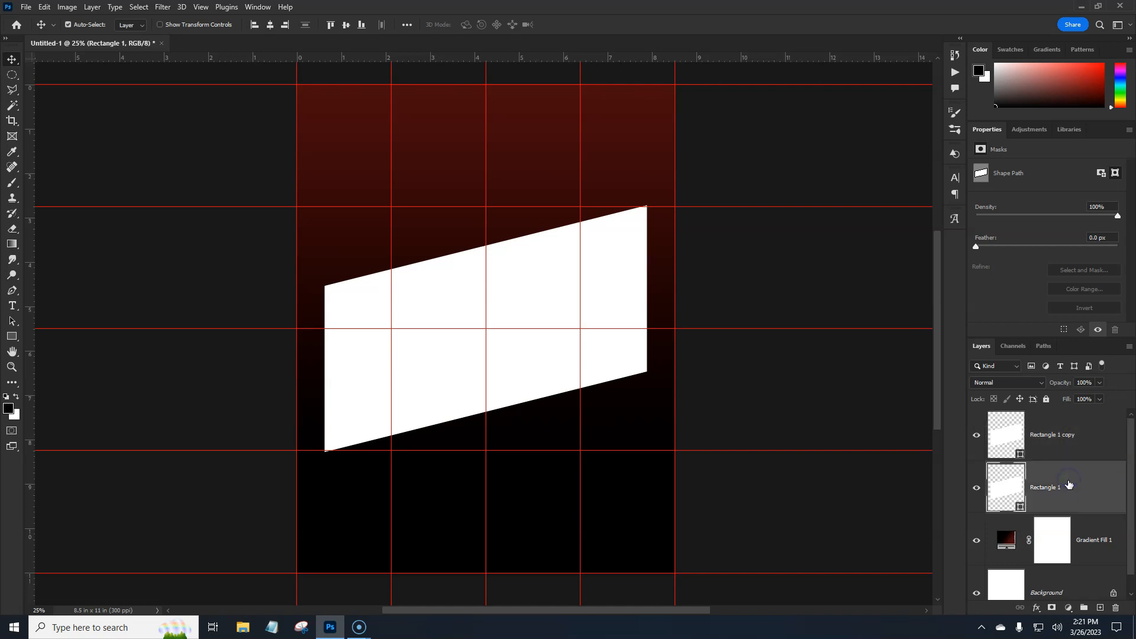
{"action": "key", "text": "ctrl+t"}
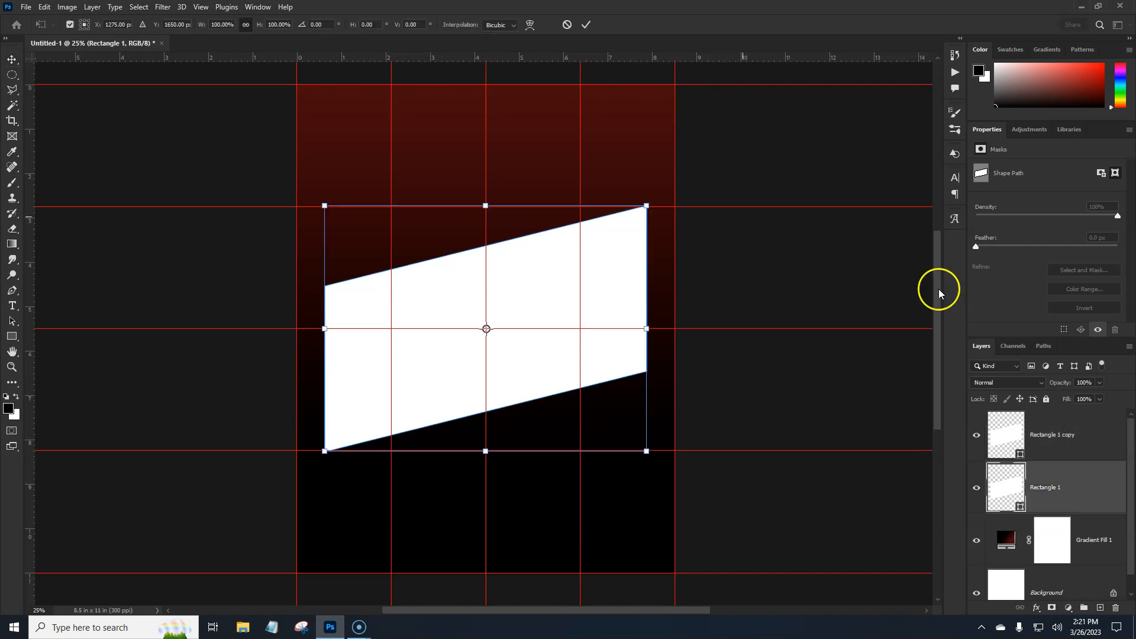
{"action": "left_click_drag", "start_coordinate": [646, 328], "coordinate": [709, 322]}
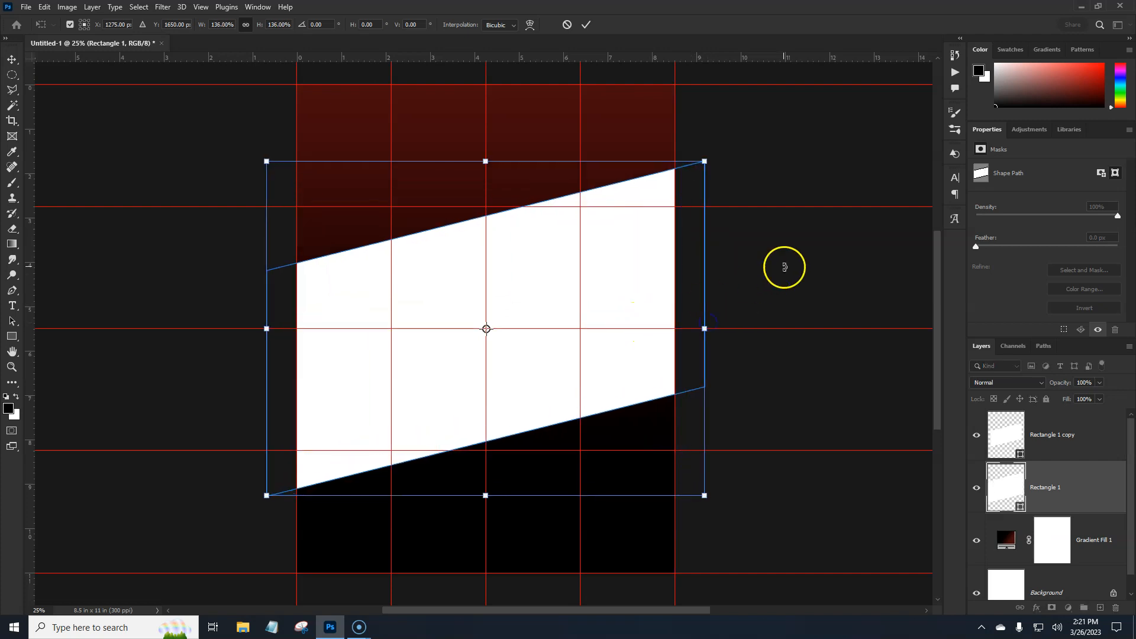
{"action": "key", "text": "Return"}
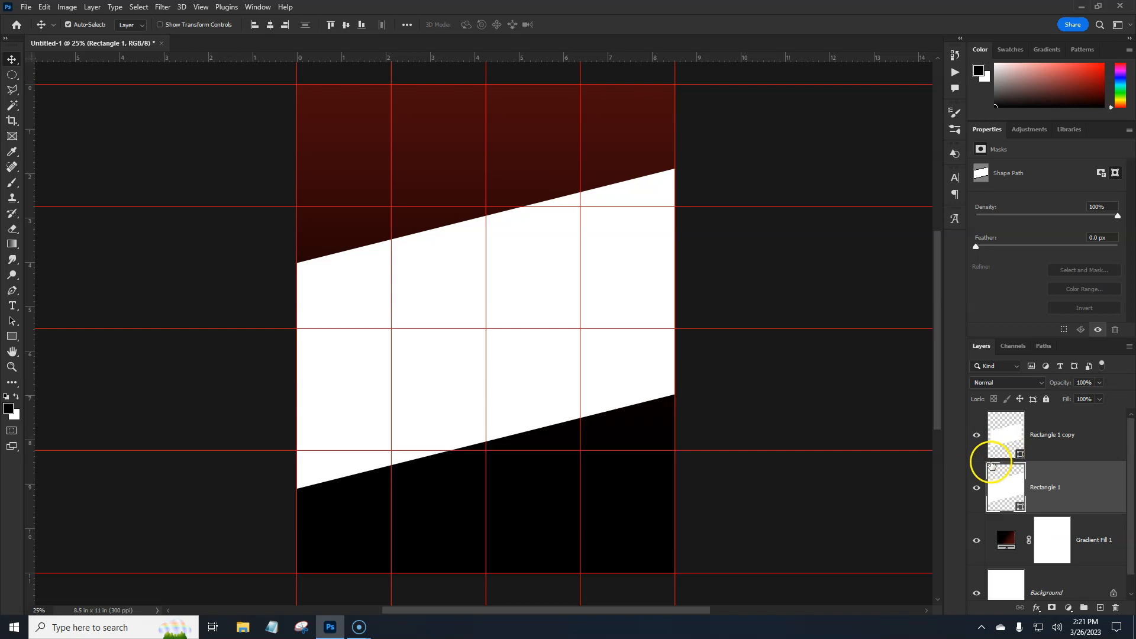
- Place the embedded photo of the blond girl with lipstick and book above Rectangle 1, scaled to about 71% around its centre
{"action": "left_click", "coordinate": [1071, 451]}
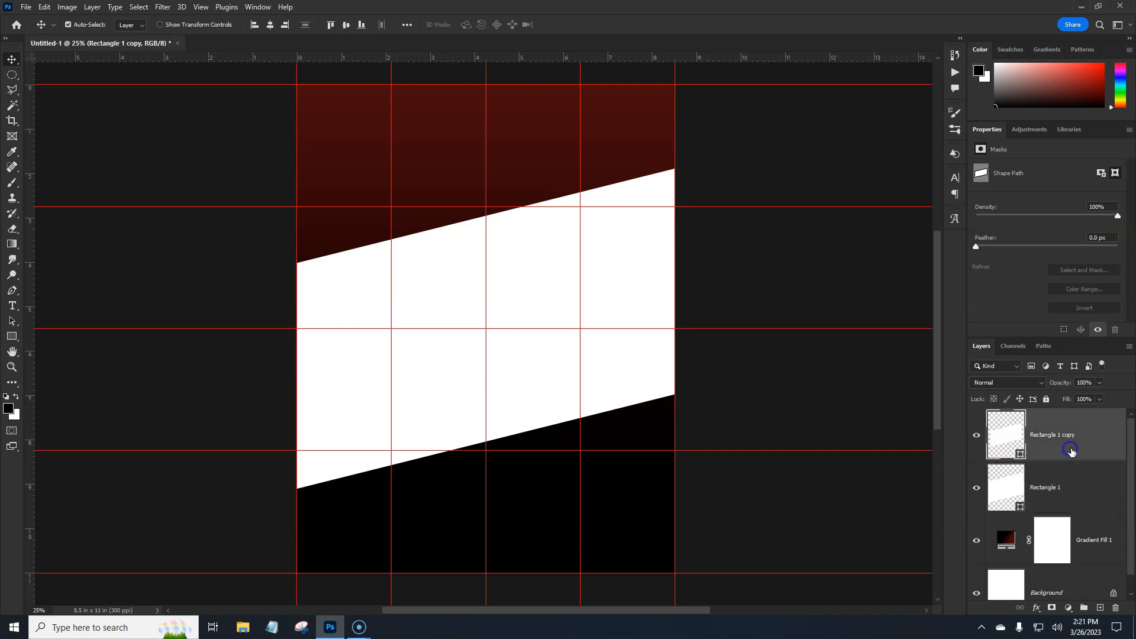
{"action": "left_click", "coordinate": [1070, 488]}
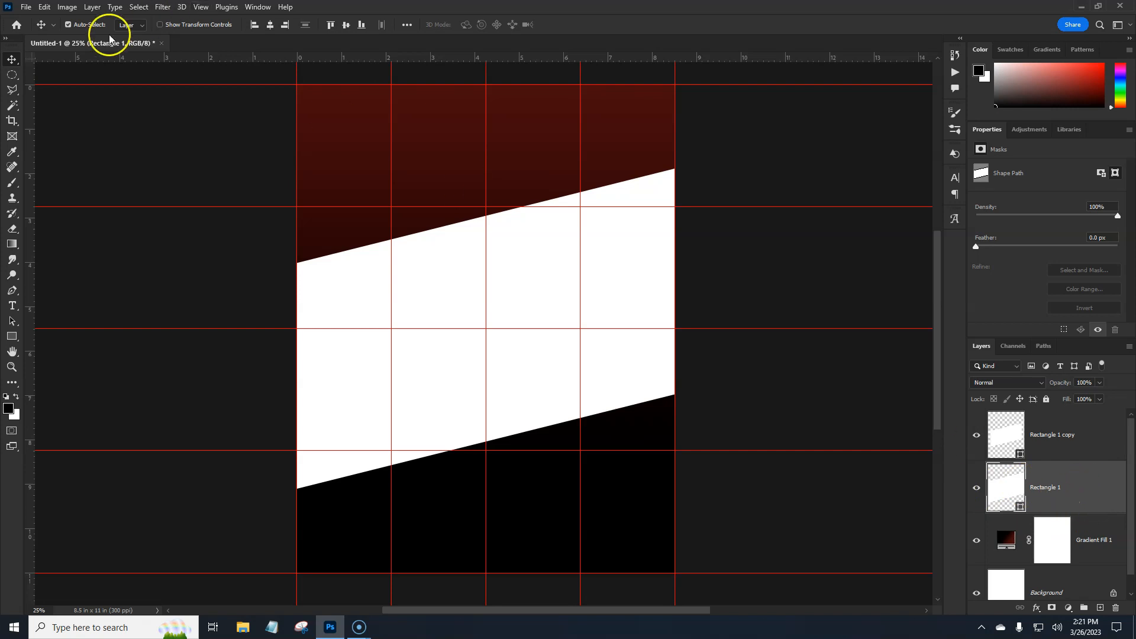
{"action": "left_click", "coordinate": [25, 12]}
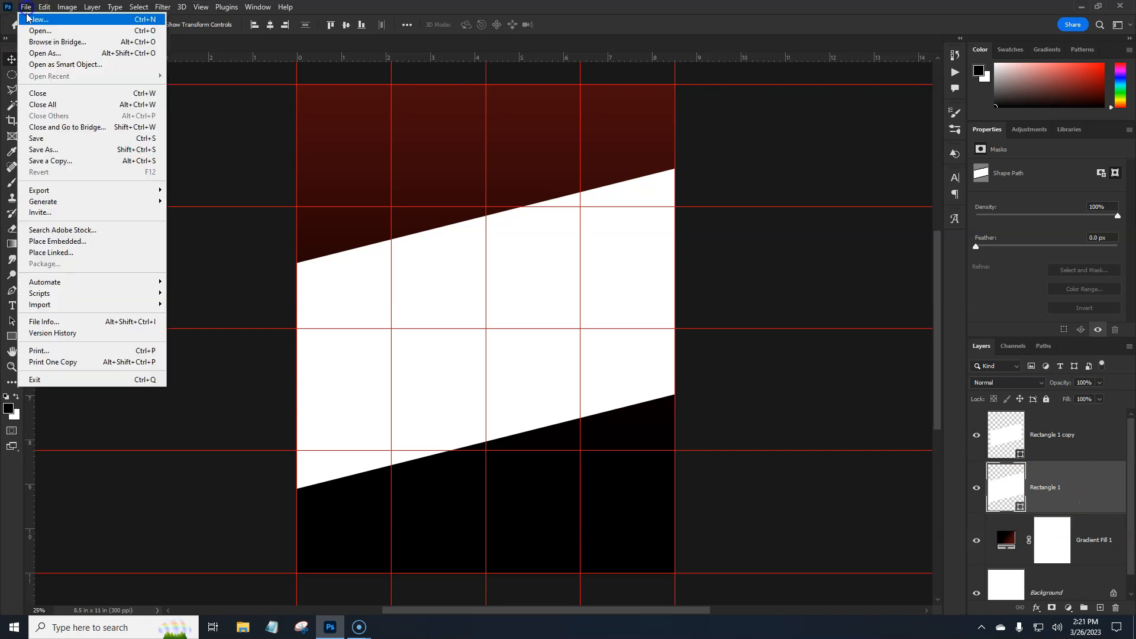
{"action": "left_click", "coordinate": [81, 243]}
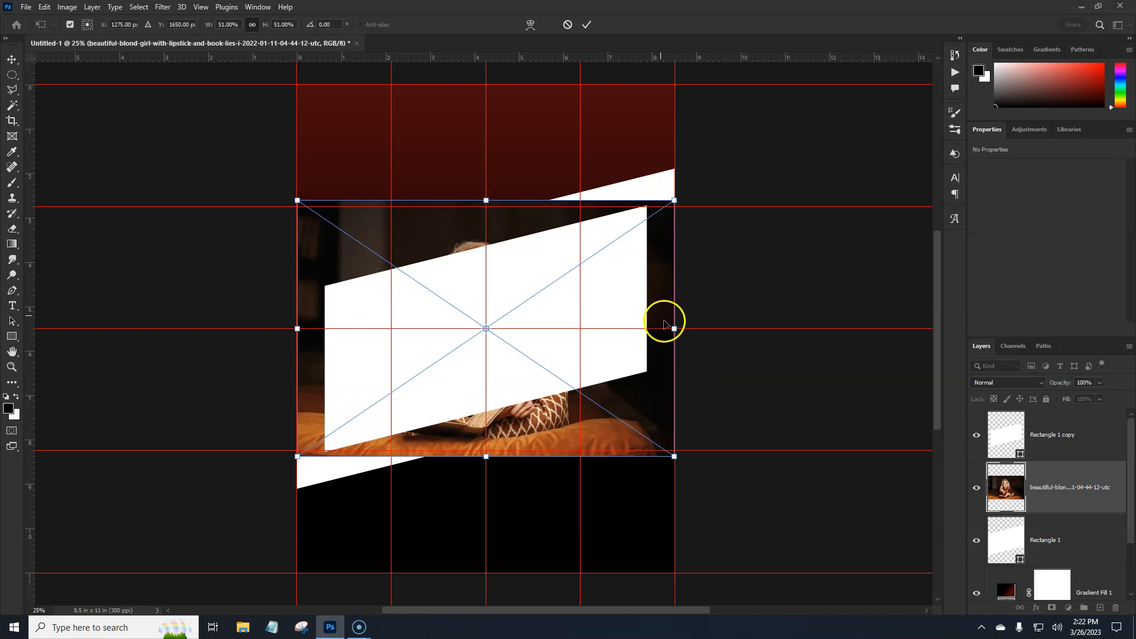
{"action": "left_click_drag", "start_coordinate": [675, 329], "coordinate": [746, 329]}
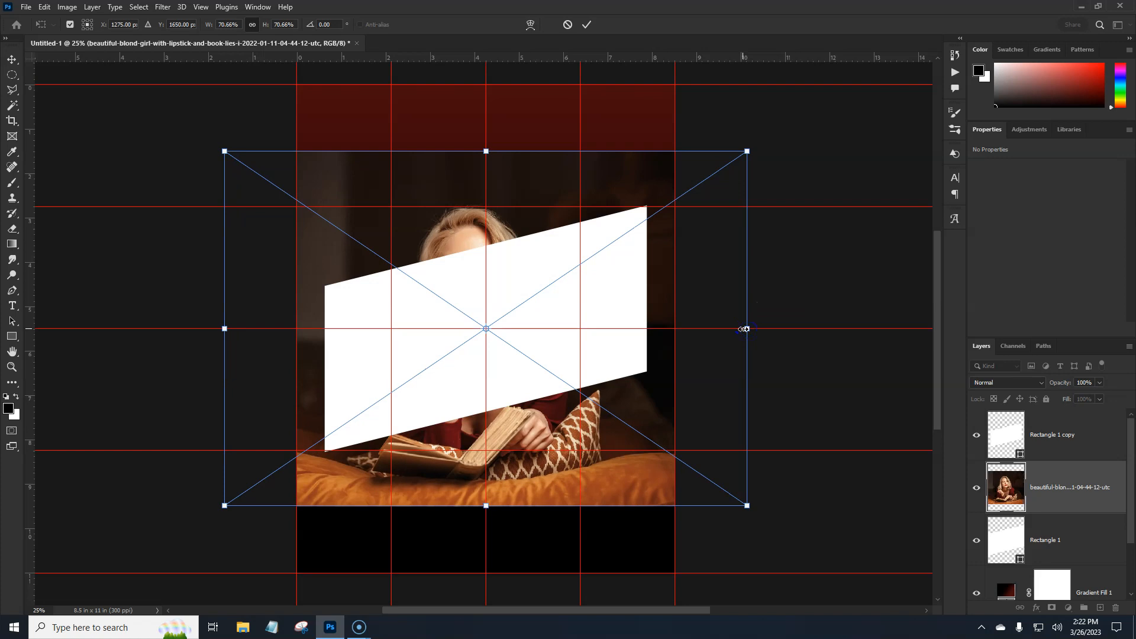
{"action": "key", "text": "Return"}
- Clip the placed photo to the larger Rectangle 1 shape with a clipping mask
{"action": "left_click", "coordinate": [1046, 504]}
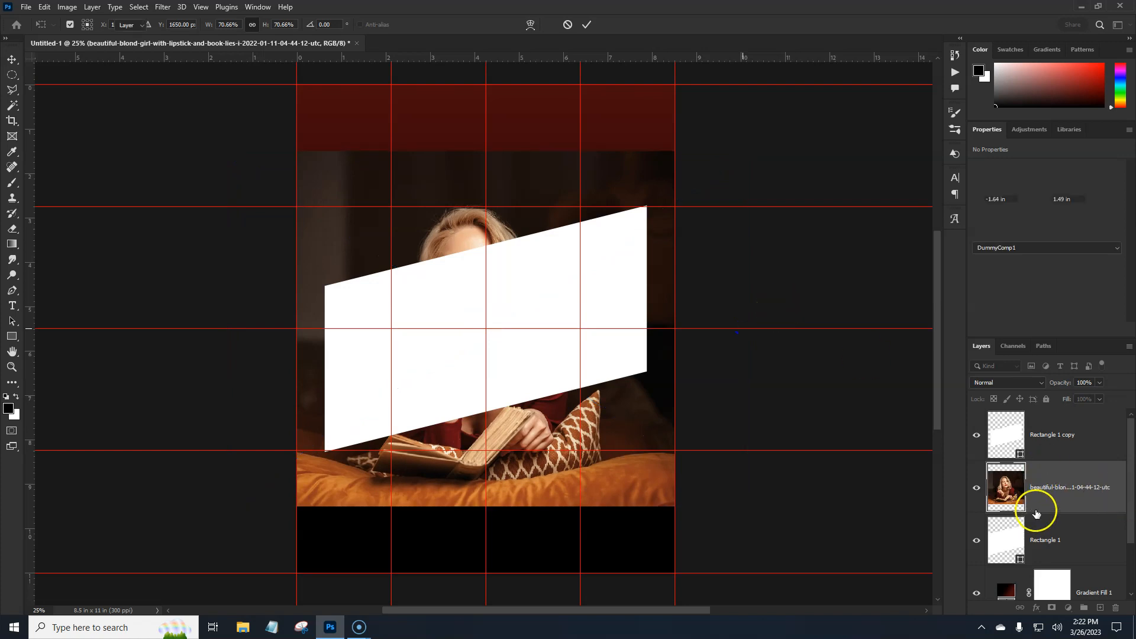
{"action": "right_click", "coordinate": [1063, 501]}
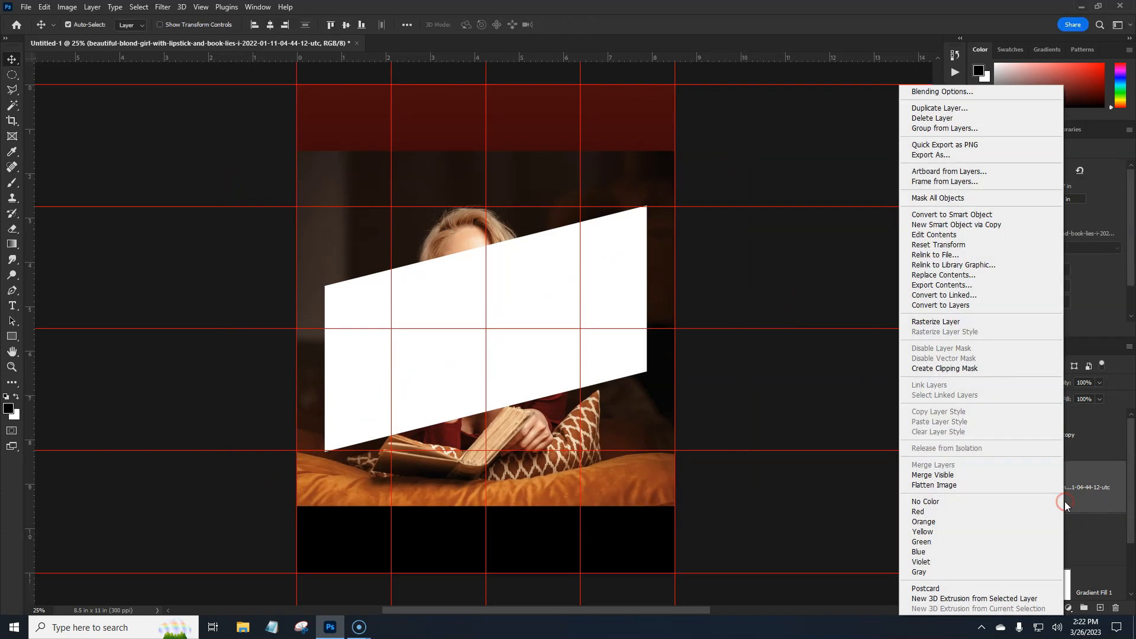
{"action": "left_click", "coordinate": [1000, 368]}
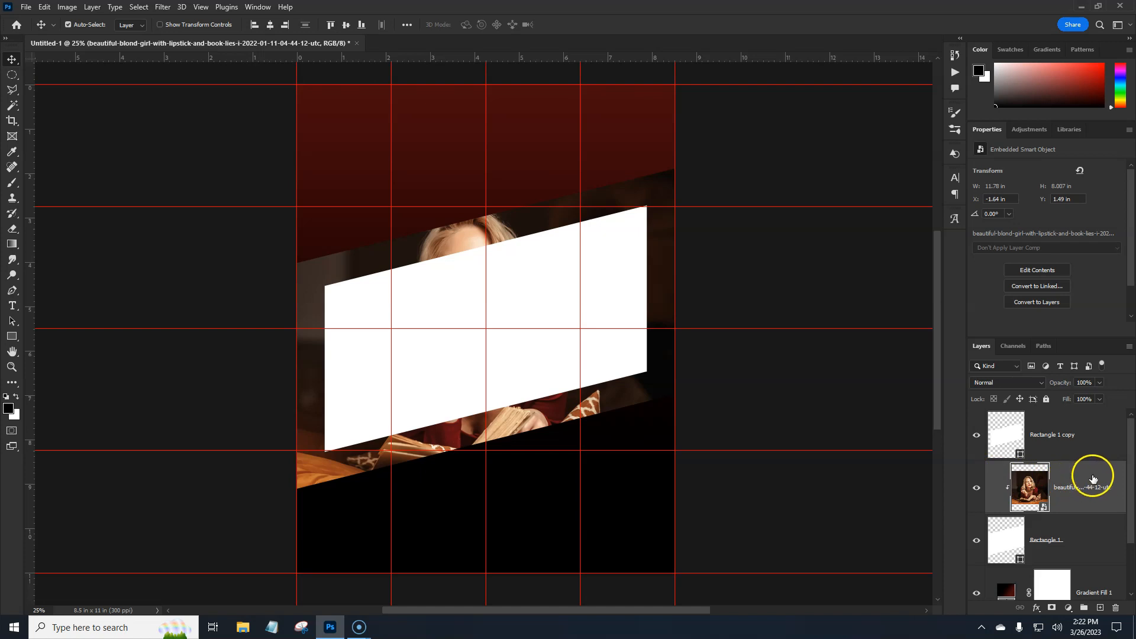
- Duplicate the photo above the Rectangle 1 copy layer and clip the duplicate to that smaller shape
{"action": "left_click_drag", "start_coordinate": [1094, 478], "coordinate": [1085, 420]}
{"action": "left_click", "coordinate": [1066, 448]}
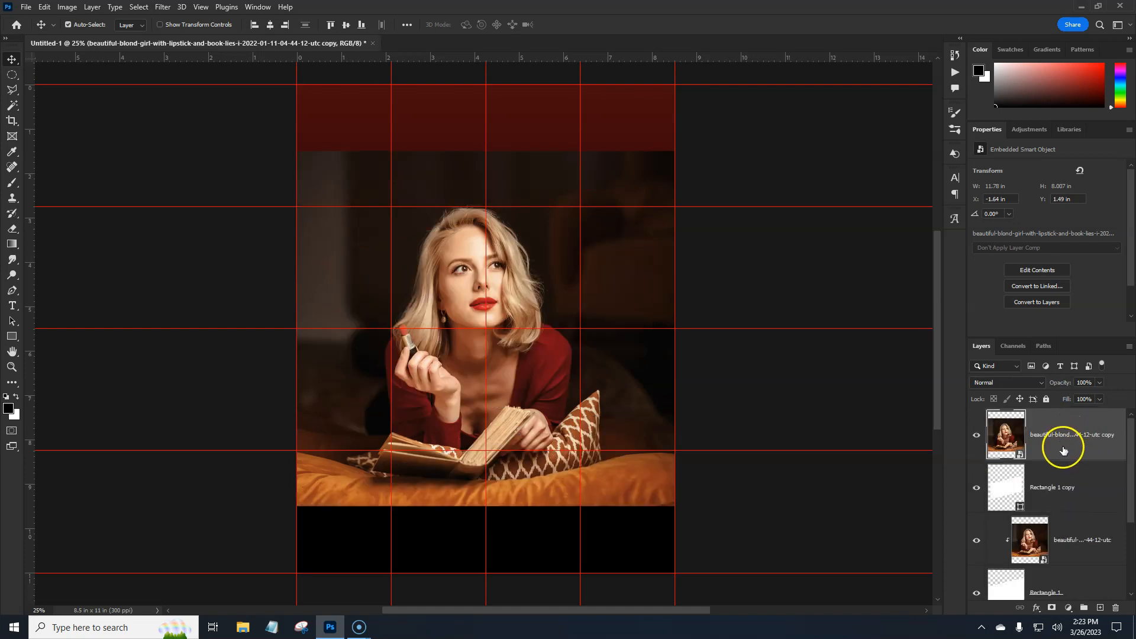
{"action": "right_click", "coordinate": [1076, 453]}
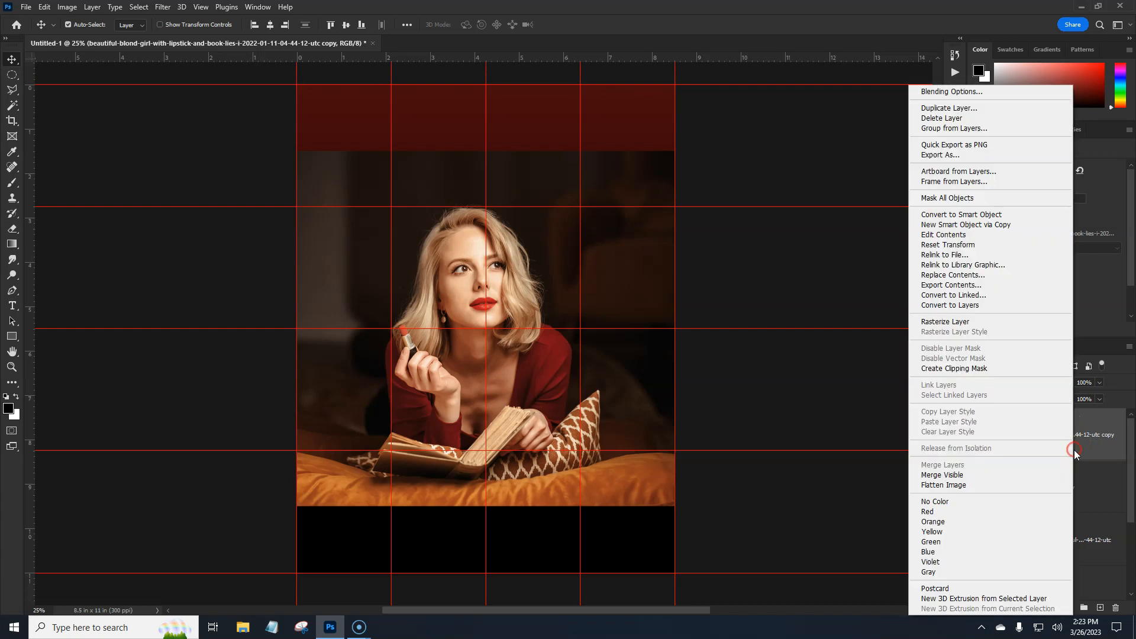
{"action": "left_click", "coordinate": [968, 370]}
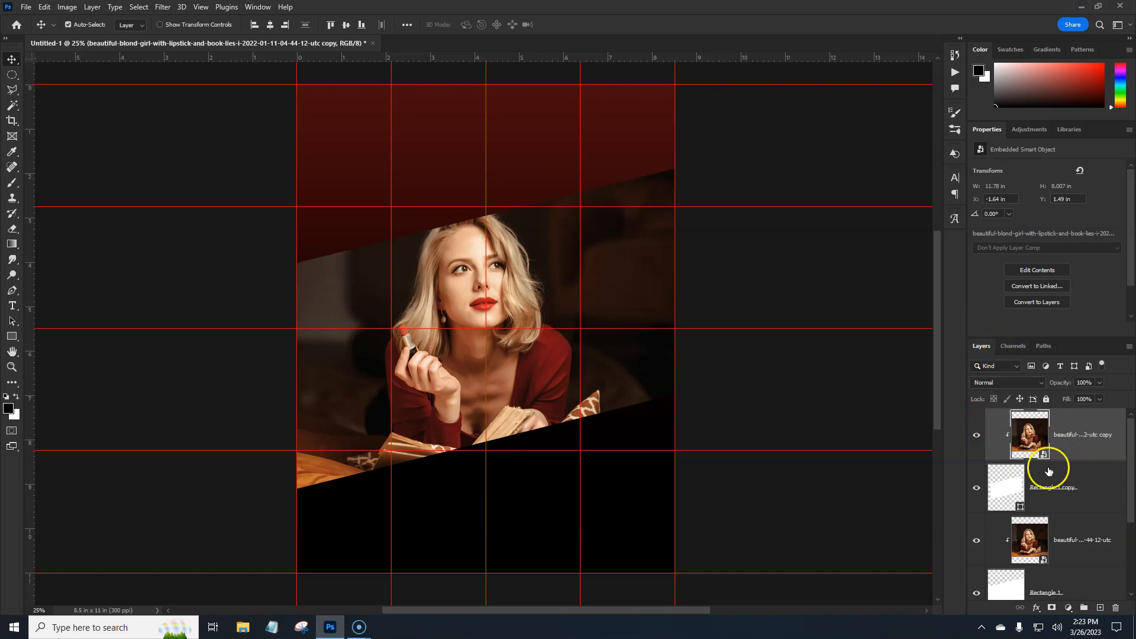
- Add a Black & White adjustment layer with default settings, clipped so it affects only the photo in the smaller shape
{"action": "left_click", "coordinate": [1066, 606]}
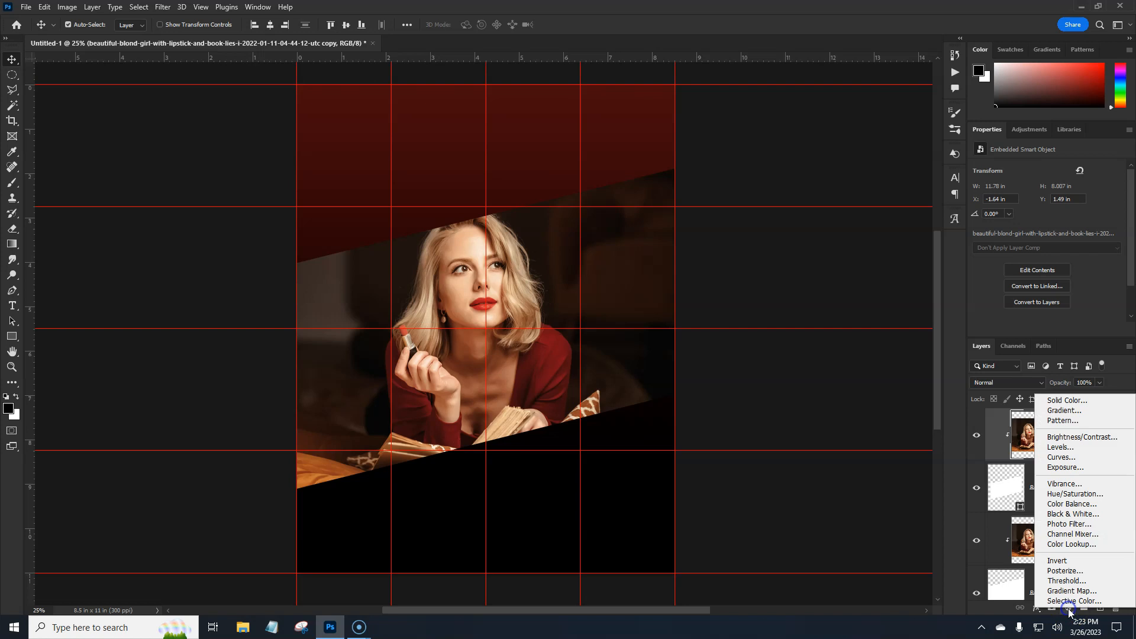
{"action": "left_click", "coordinate": [1067, 516]}
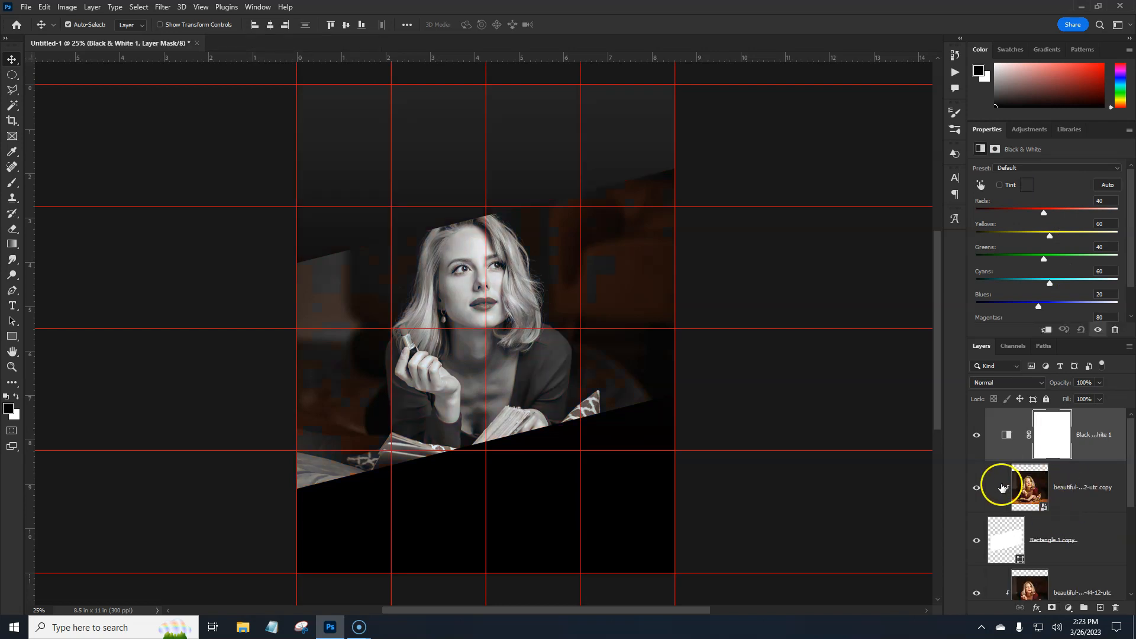
{"action": "right_click", "coordinate": [1087, 455]}
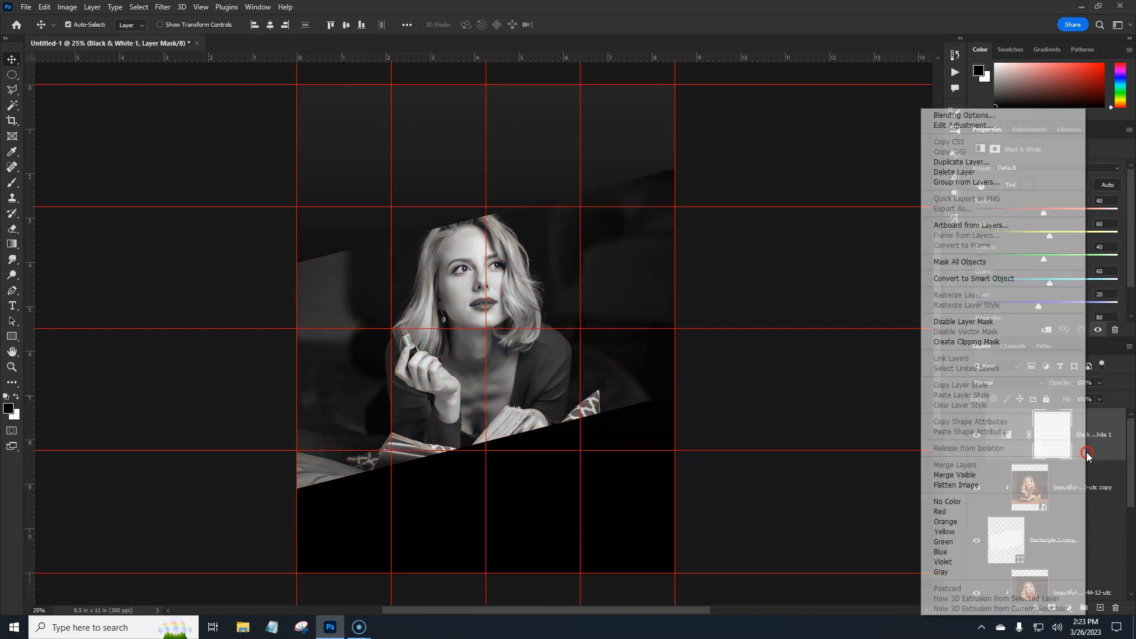
{"action": "left_click", "coordinate": [985, 343]}
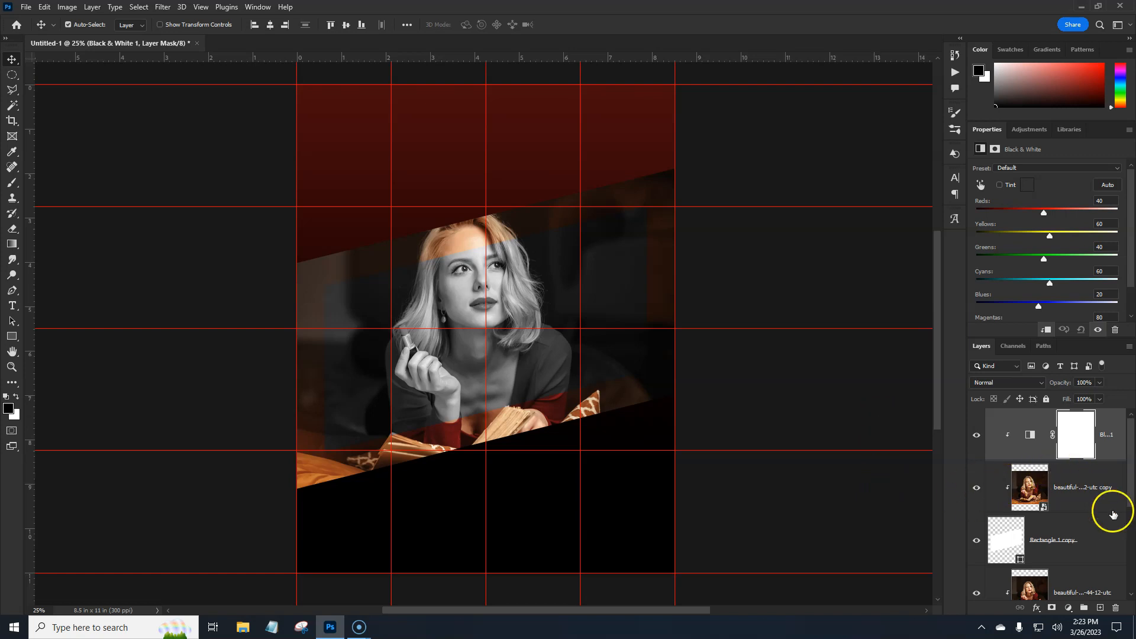
- Group all layers from the Black & White adjustment down to Rectangle 1, and check the group by toggling its visibility
{"action": "left_click_drag", "start_coordinate": [1132, 497], "coordinate": [1129, 540]}
{"action": "left_click", "coordinate": [1111, 453]}
{"action": "left_click", "coordinate": [1035, 441]}
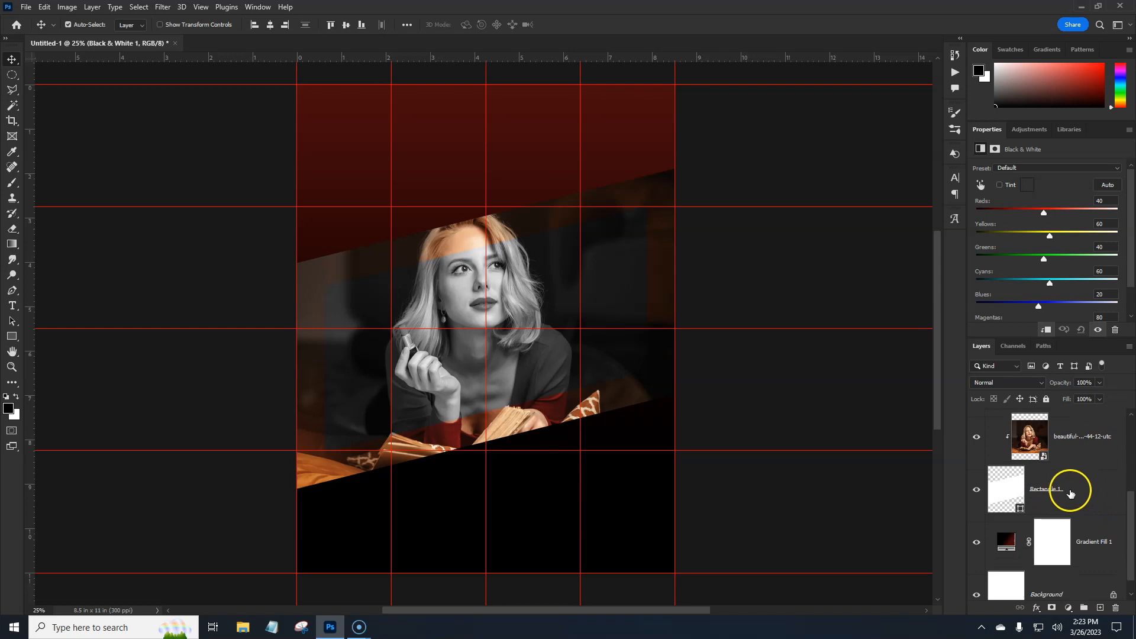
{"action": "left_click", "coordinate": [1119, 500], "text": "shift"}
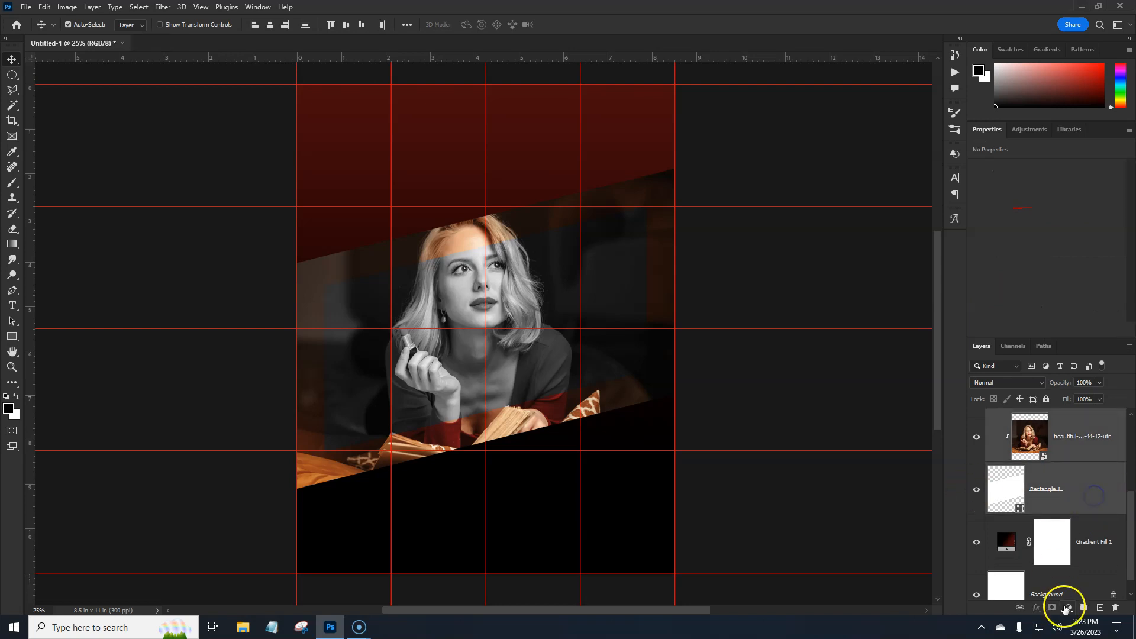
{"action": "left_click", "coordinate": [1084, 608]}
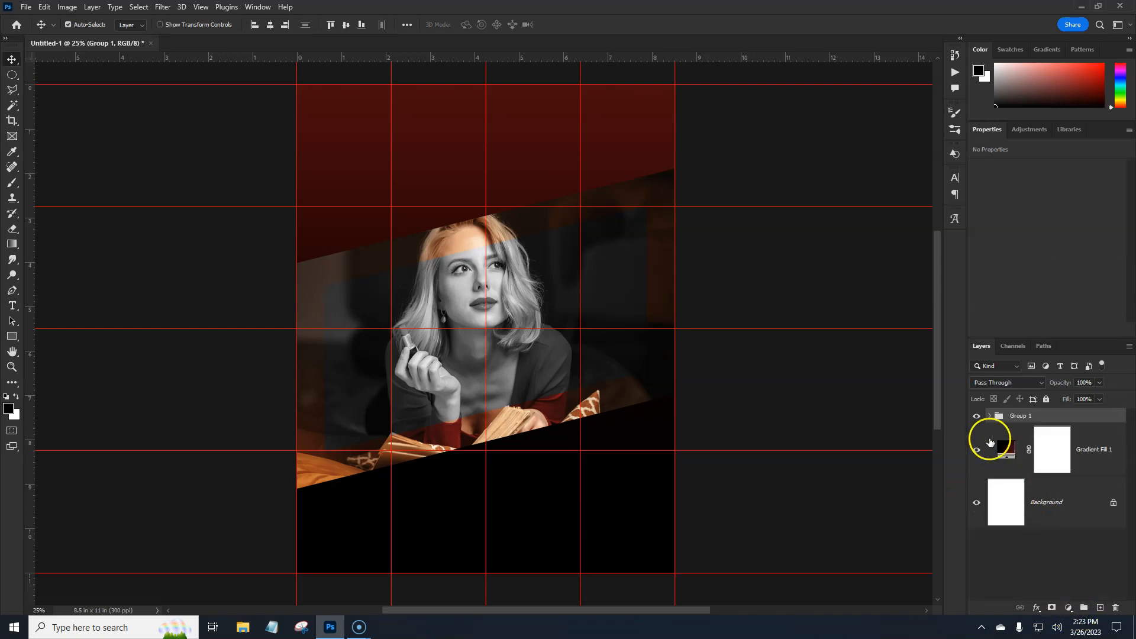
{"action": "left_click", "coordinate": [978, 416]}
{"action": "left_click", "coordinate": [978, 416]}
- Move the group straight up on the page to a centre position of Y 1090 px
{"action": "key", "text": "ctrl+t"}
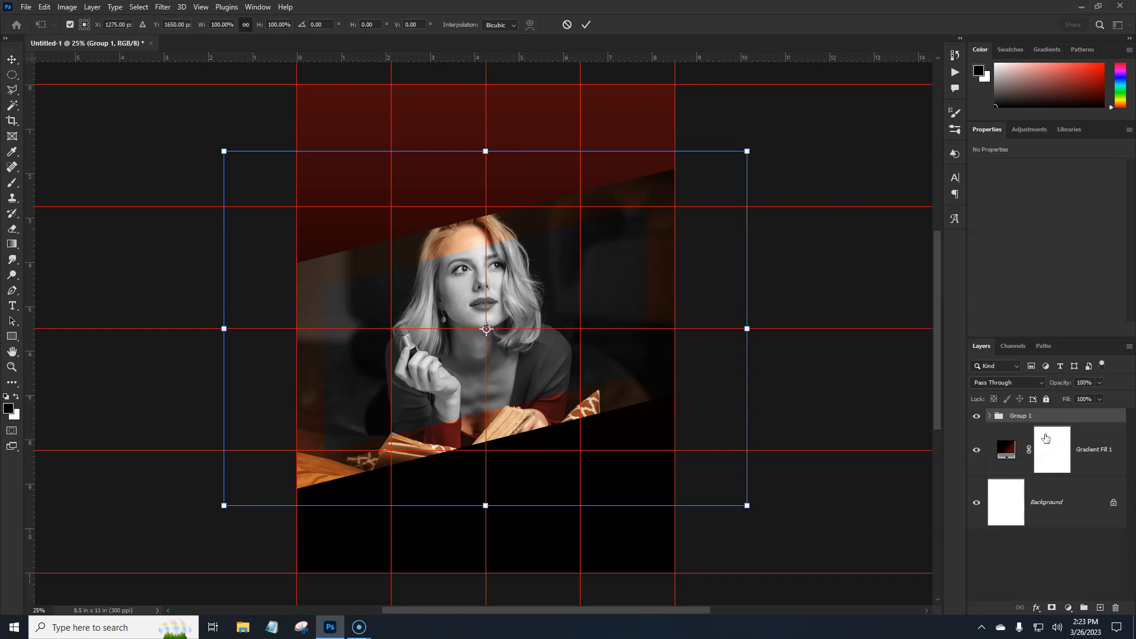
{"action": "left_click_drag", "start_coordinate": [627, 398], "coordinate": [626, 332]}
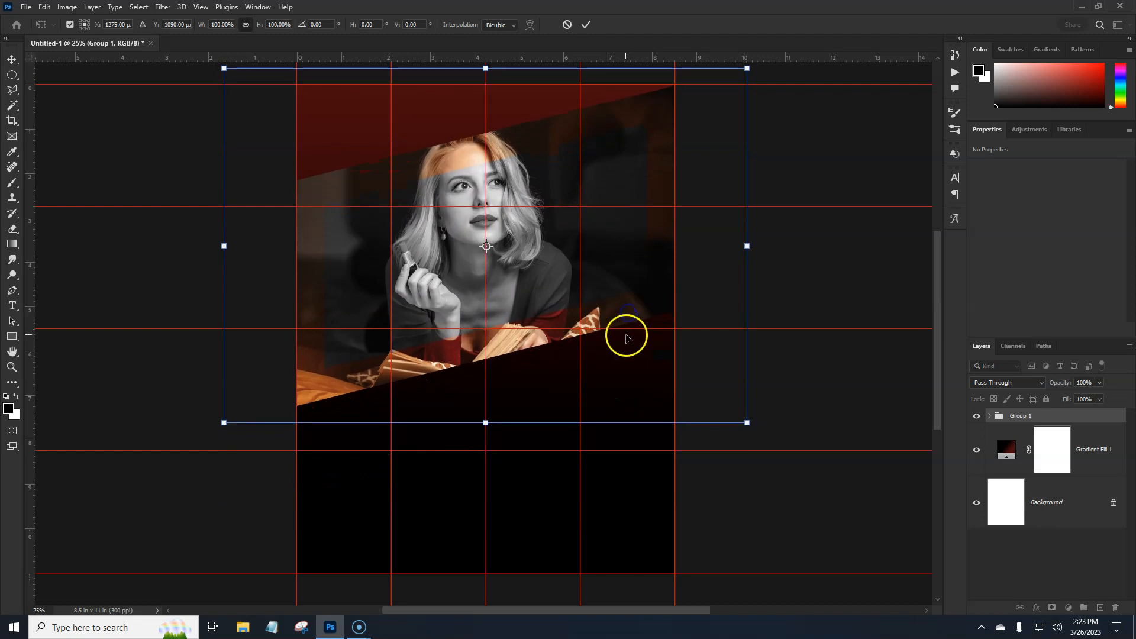
{"action": "key", "text": "Return"}
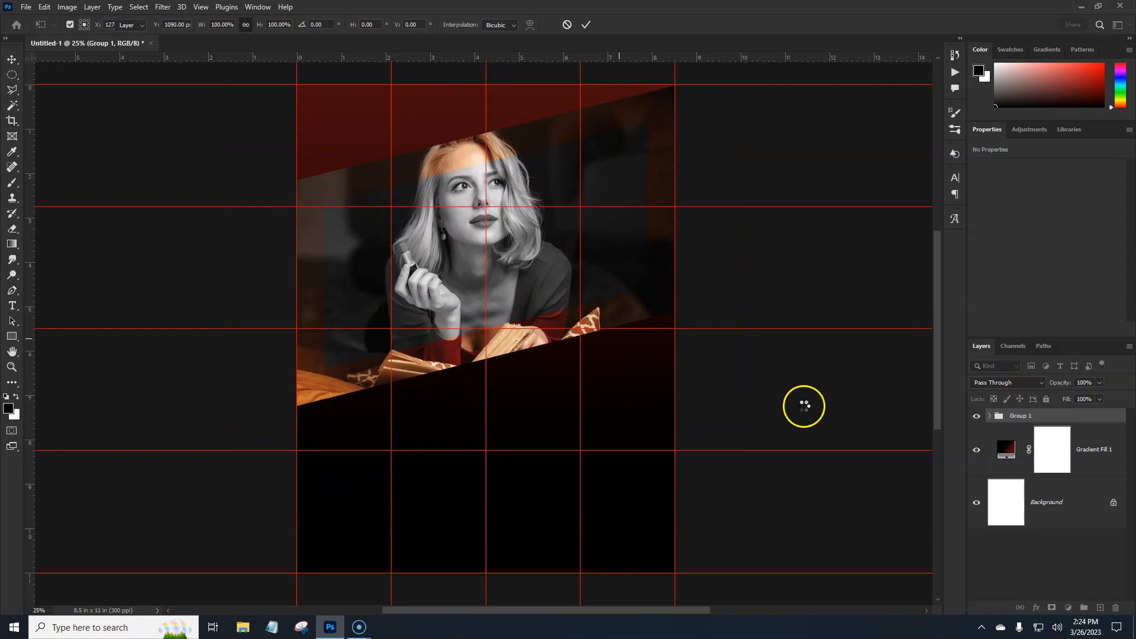
{"action": "key", "text": "ctrl+semicolon"}
{"action": "key", "text": "ctrl+semicolon"}
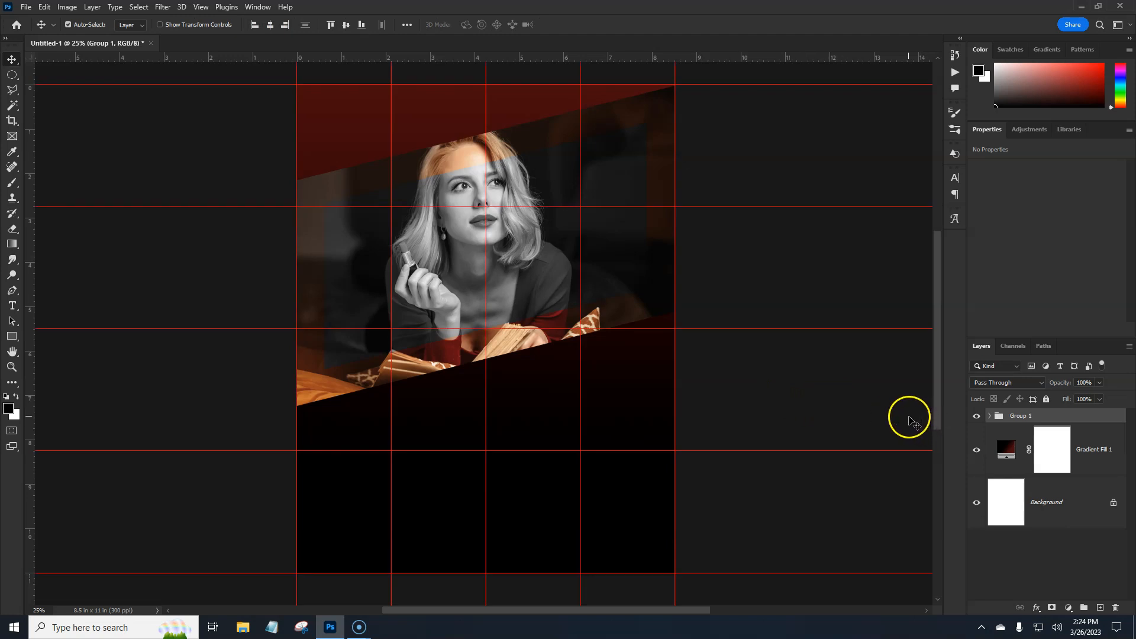
- Duplicate the Rectangle 1 layer in Group 1 and place the copy directly beneath the original
{"action": "left_click", "coordinate": [990, 416]}
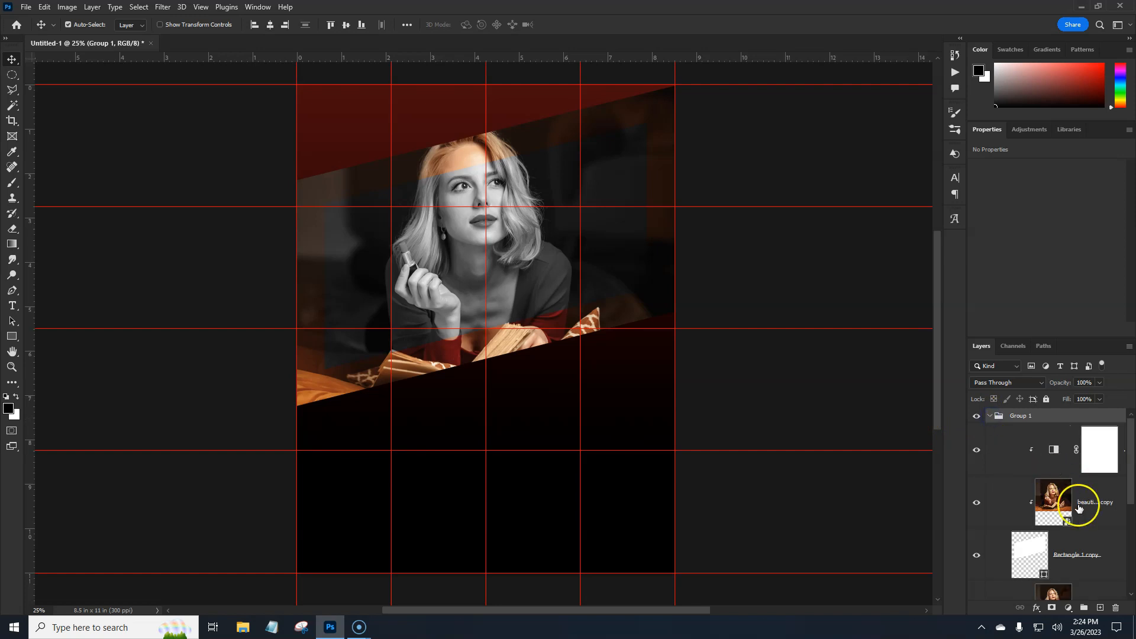
{"action": "left_click_drag", "start_coordinate": [1132, 489], "coordinate": [1134, 552]}
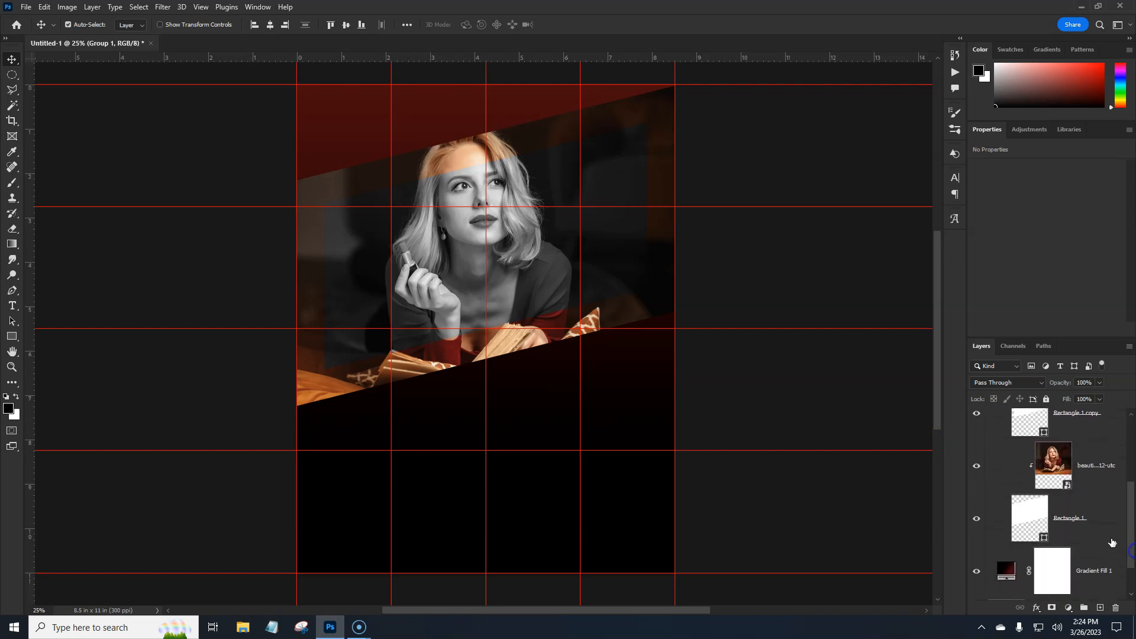
{"action": "left_click", "coordinate": [1099, 531]}
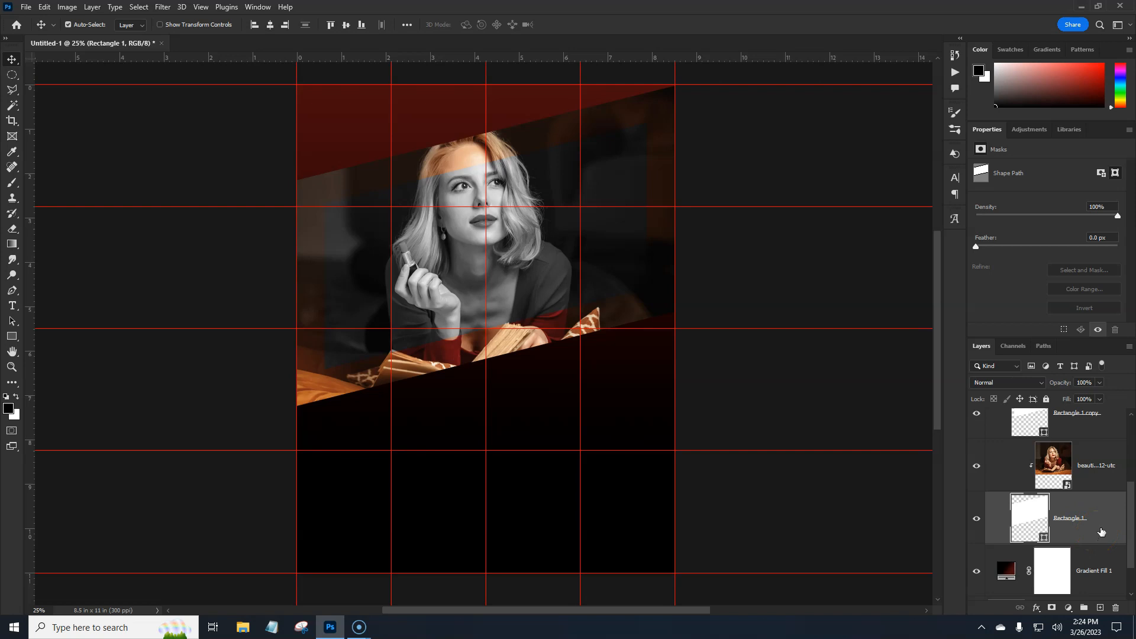
{"action": "left_click_drag", "start_coordinate": [1099, 531], "coordinate": [1098, 544], "text": "alt"}
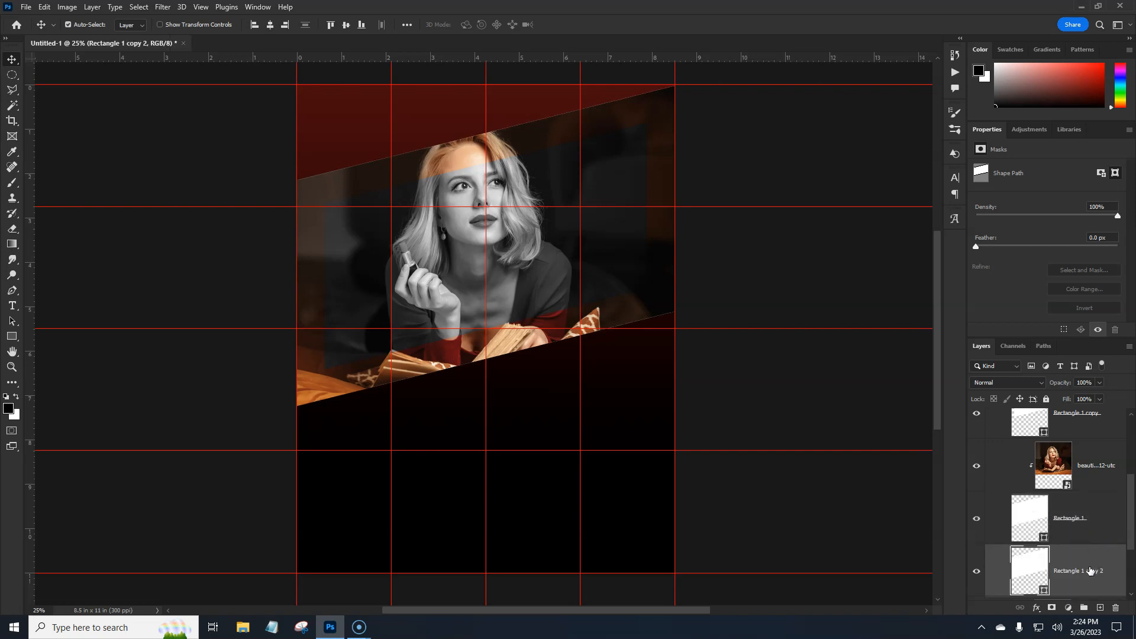
- Move the Rectangle 1 copy 2 shape straight down to a centre position of Y 1714 px
{"action": "key", "text": "ctrl+t"}
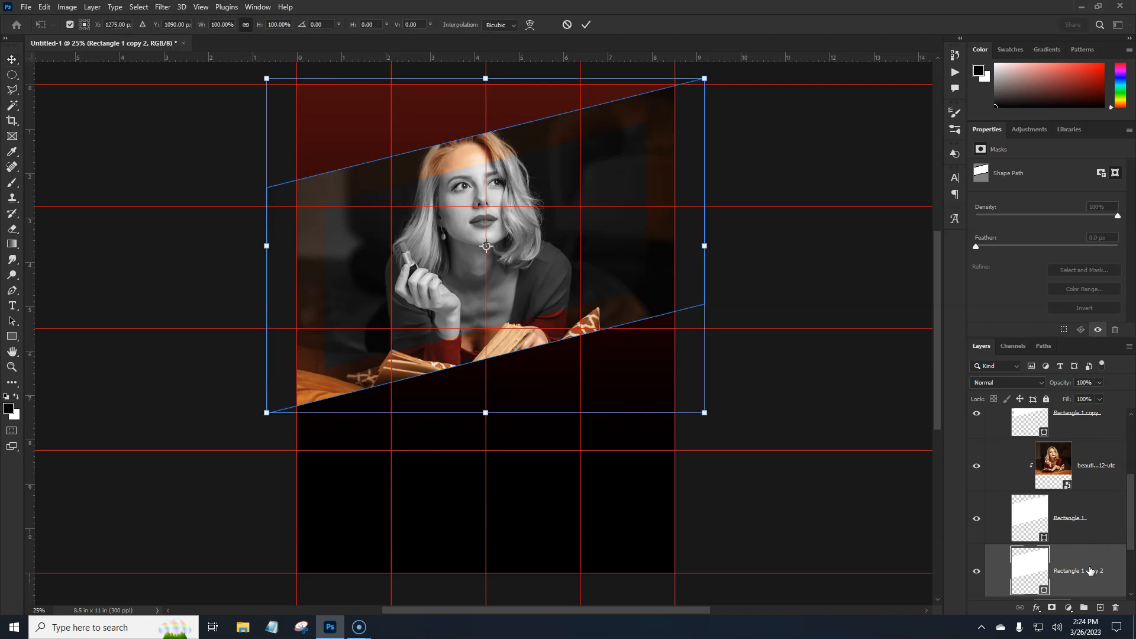
{"action": "left_click_drag", "start_coordinate": [613, 260], "coordinate": [615, 345]}
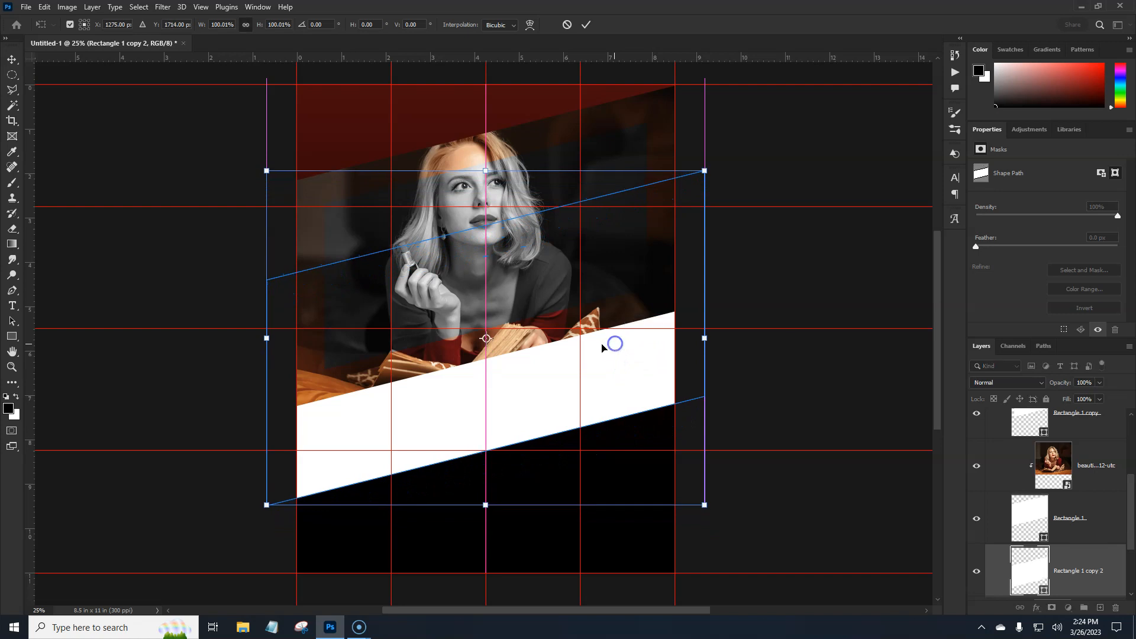
{"action": "key", "text": "Return"}
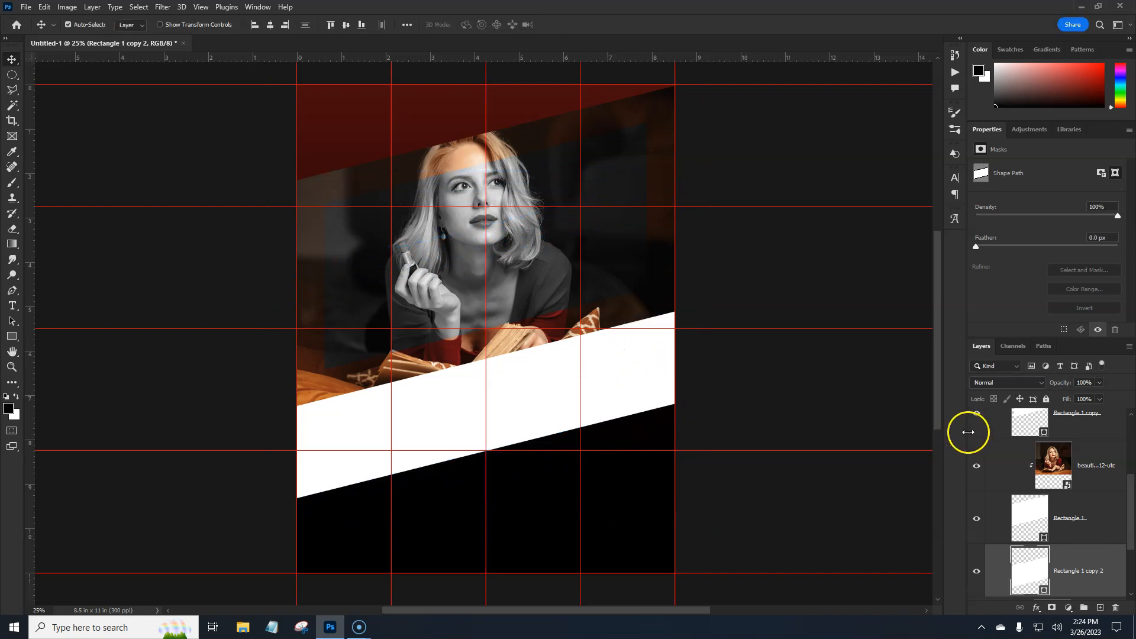
- Add a Gradient Overlay to the Rectangle 1 copy 2 layer: linear, reversed, 90° angle, 100% scale, from #850a13 to #140203
{"action": "left_click", "coordinate": [1108, 571]}
{"action": "left_click", "coordinate": [1103, 583]}
{"action": "double_click", "coordinate": [1103, 586]}
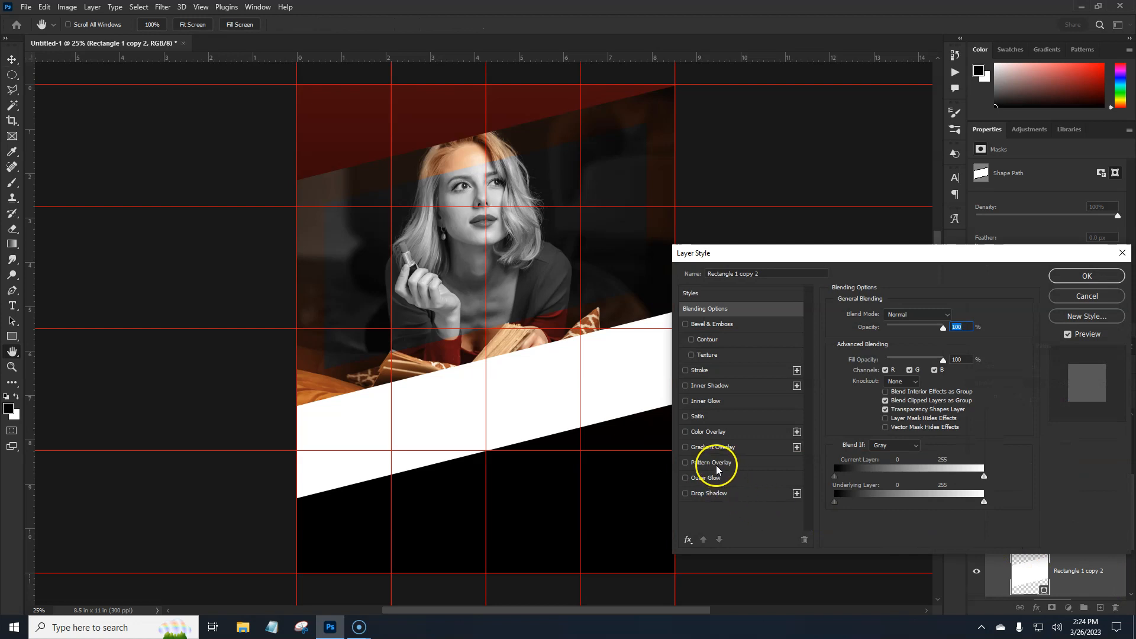
{"action": "left_click", "coordinate": [714, 447]}
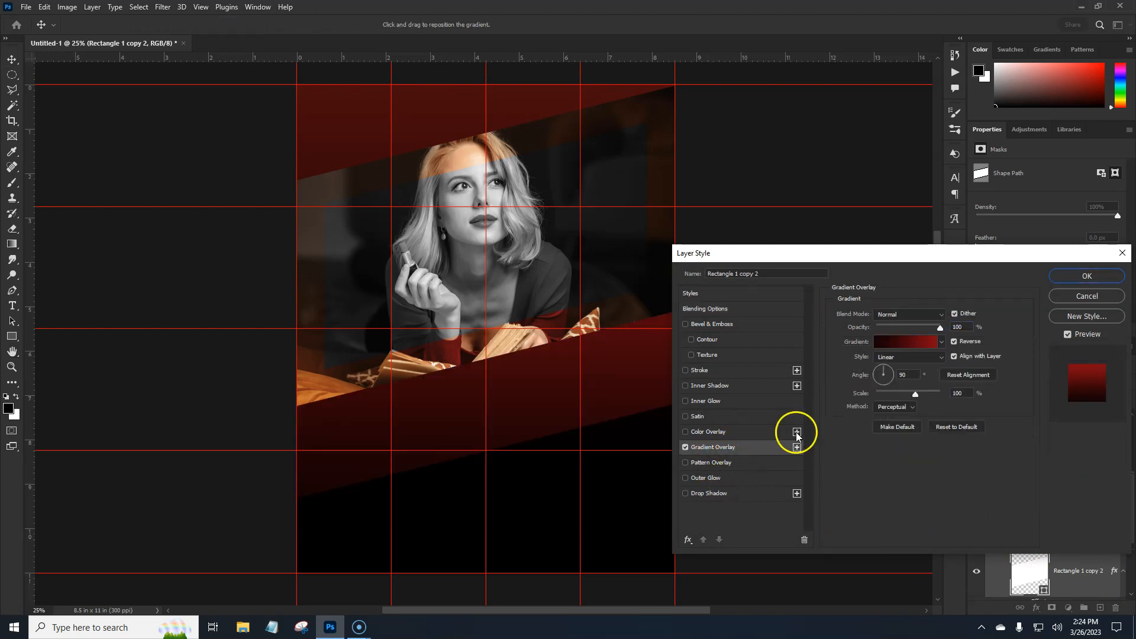
{"action": "left_click", "coordinate": [894, 343]}
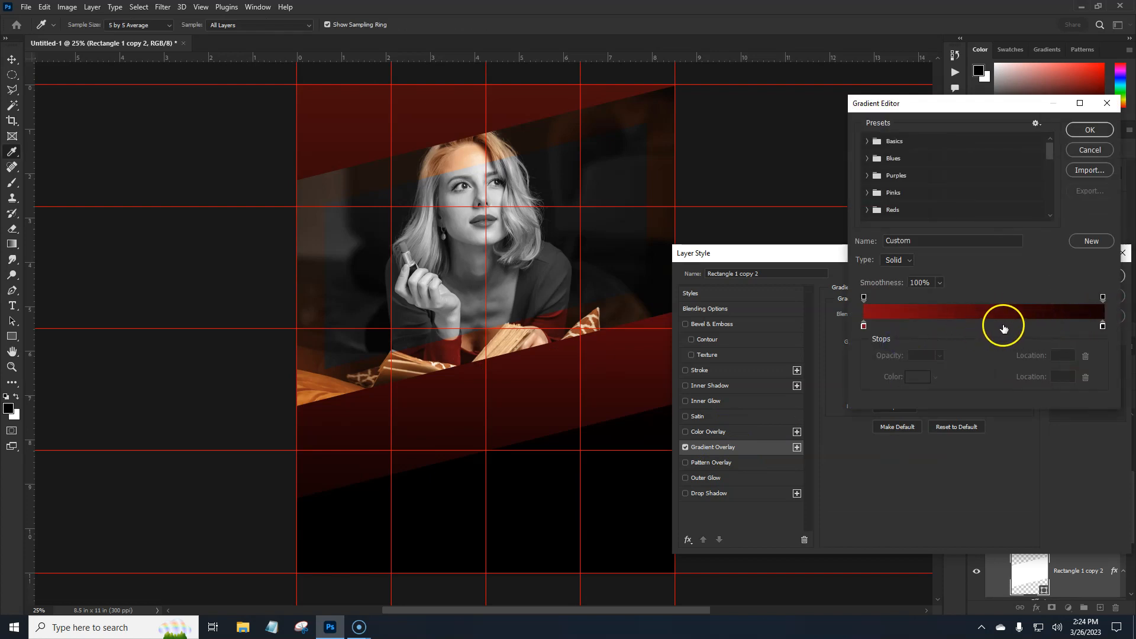
{"action": "left_click", "coordinate": [918, 377]}
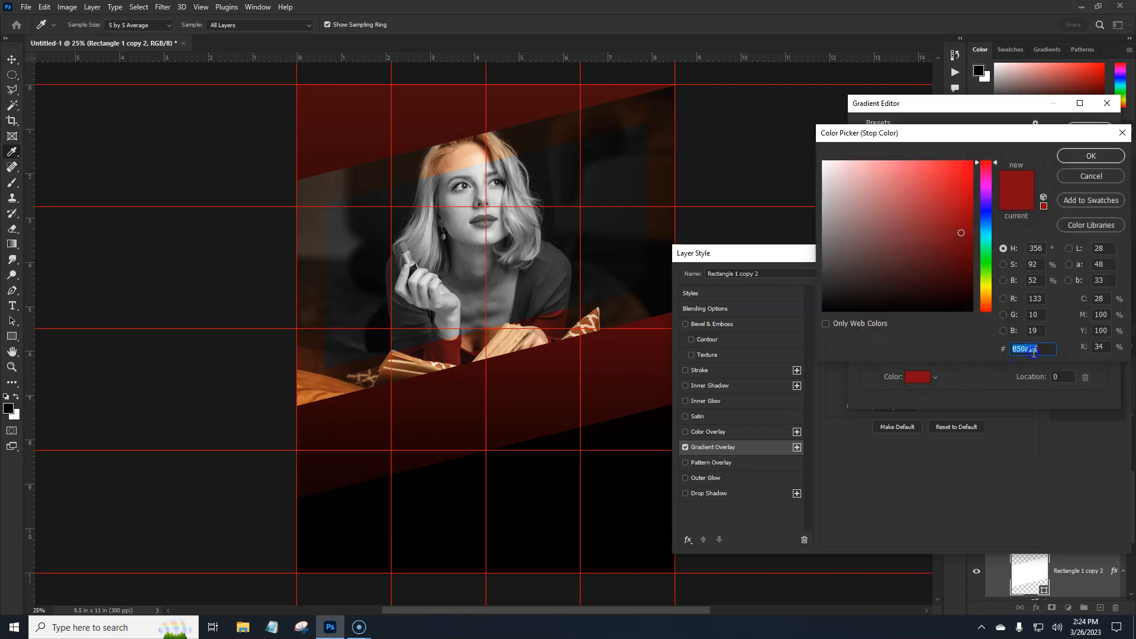
{"action": "left_click", "coordinate": [1085, 164]}
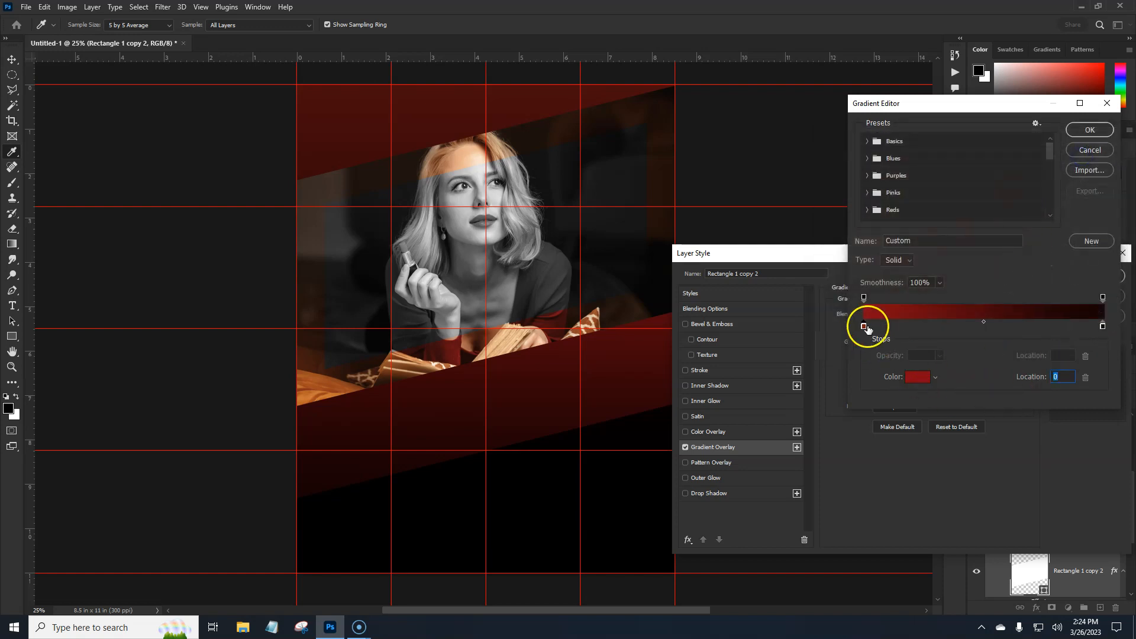
{"action": "left_click", "coordinate": [1103, 327]}
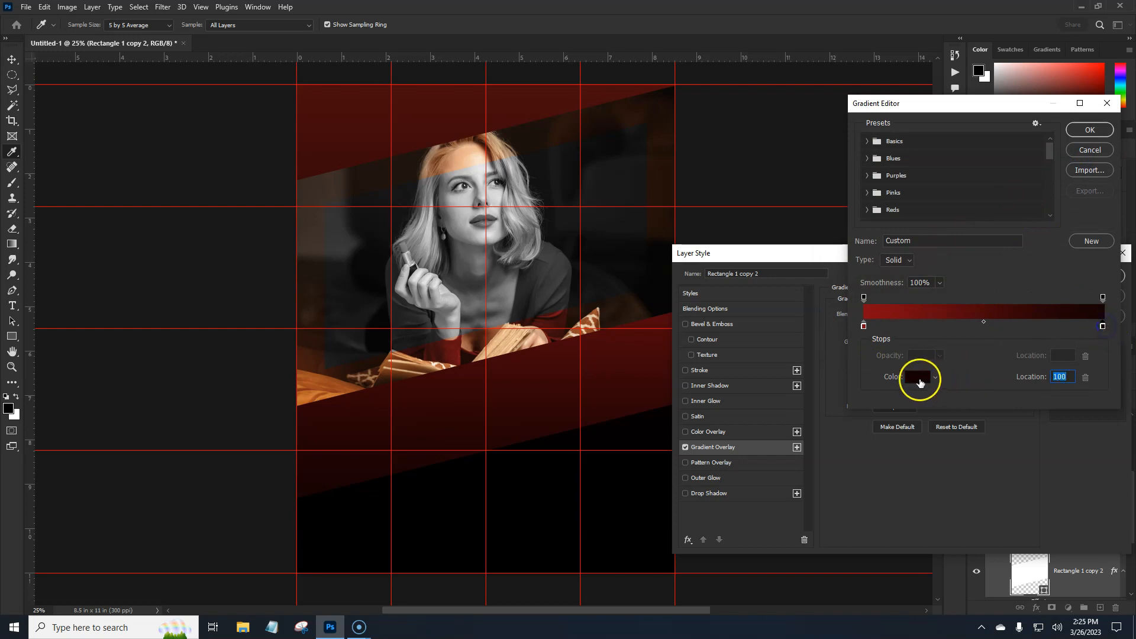
{"action": "left_click", "coordinate": [918, 377]}
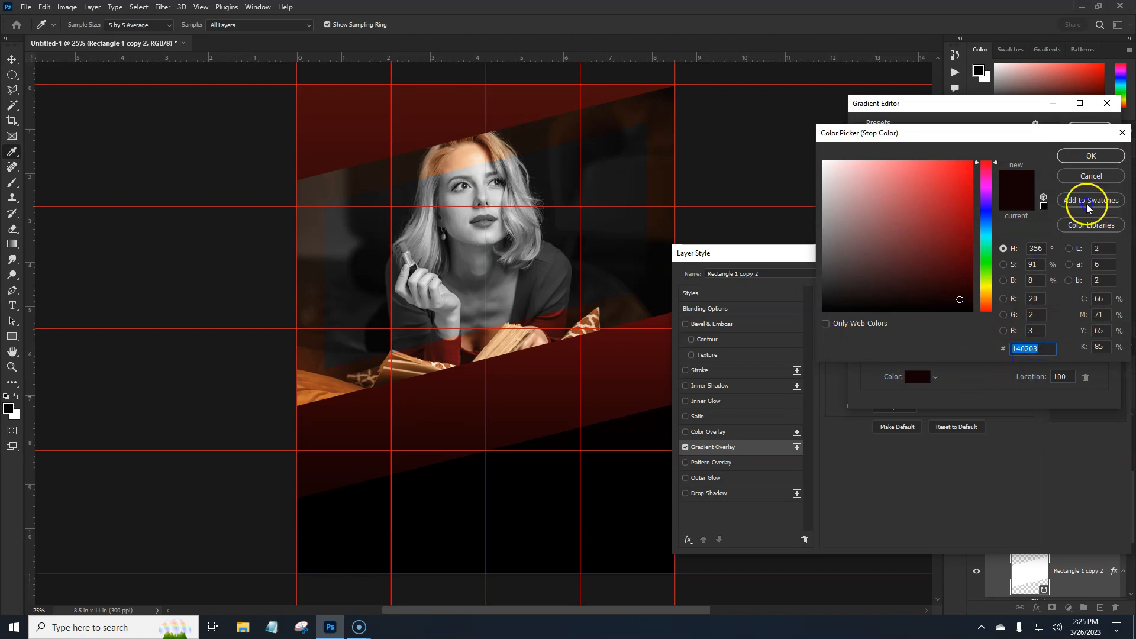
{"action": "left_click", "coordinate": [1088, 157]}
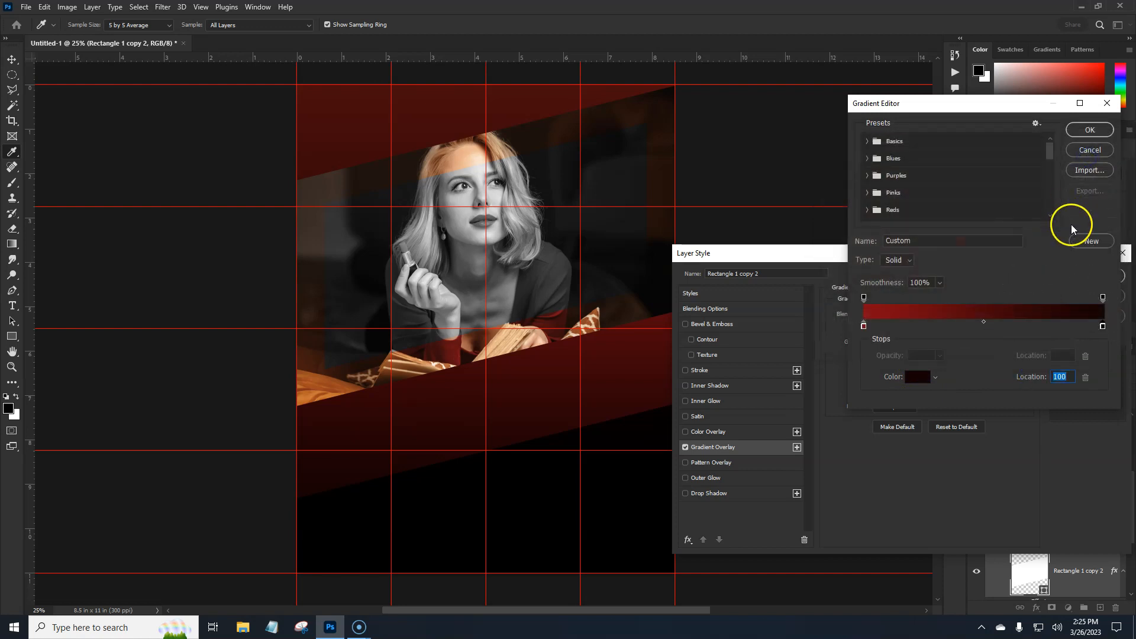
{"action": "left_click", "coordinate": [1091, 130]}
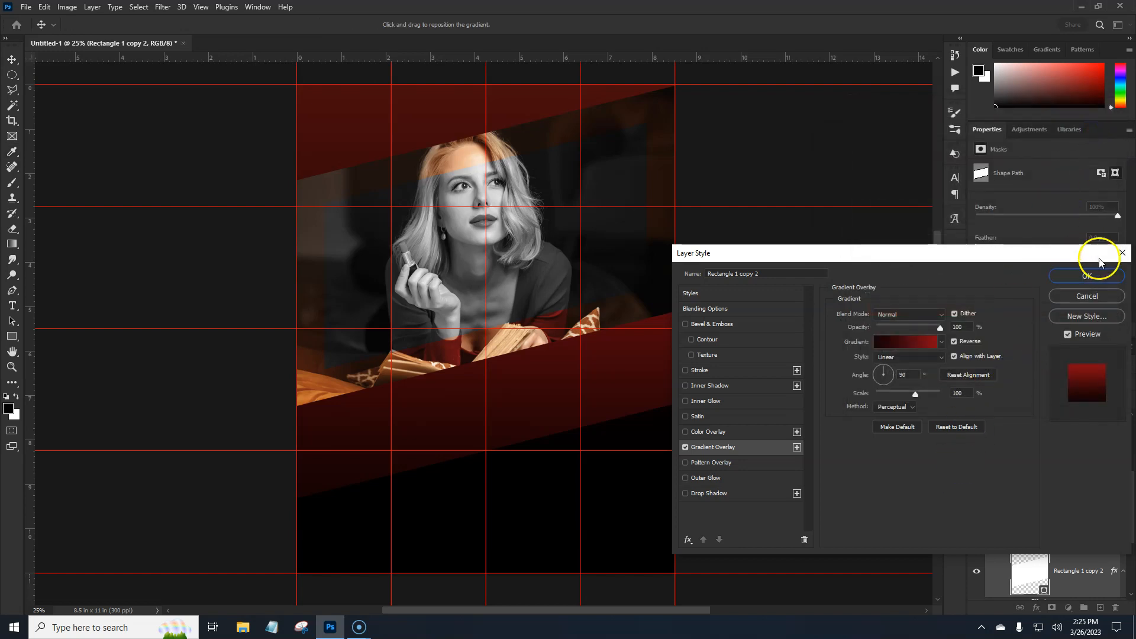
{"action": "left_click", "coordinate": [1087, 276]}
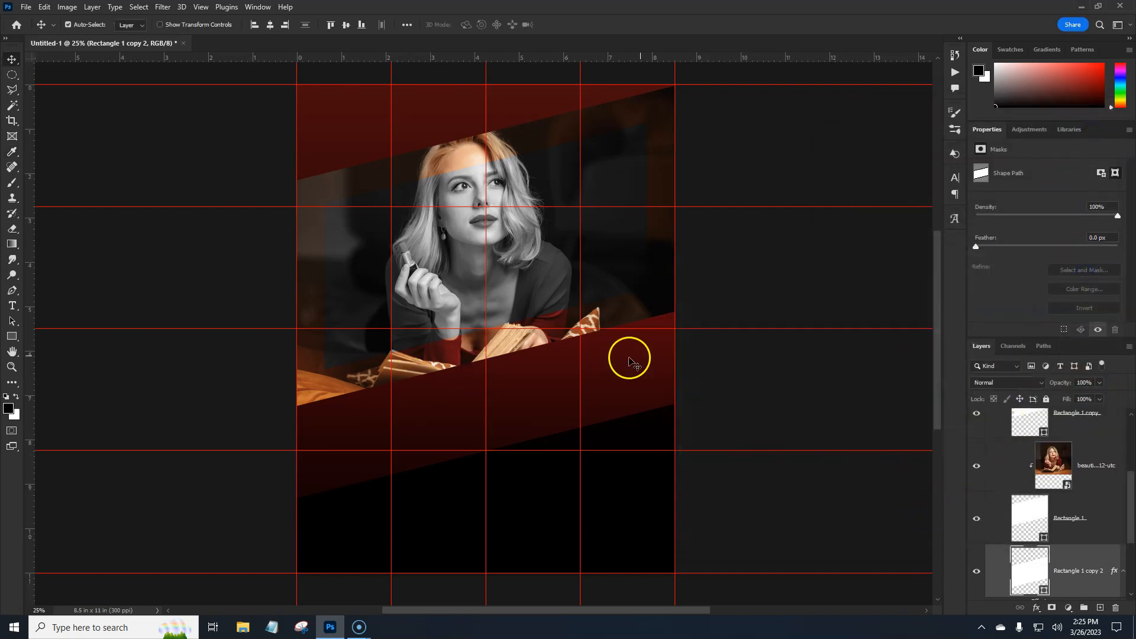
- Add an empty layer directly above the Gradient Fill 1 layer
{"action": "left_click_drag", "start_coordinate": [1131, 515], "coordinate": [1131, 562]}
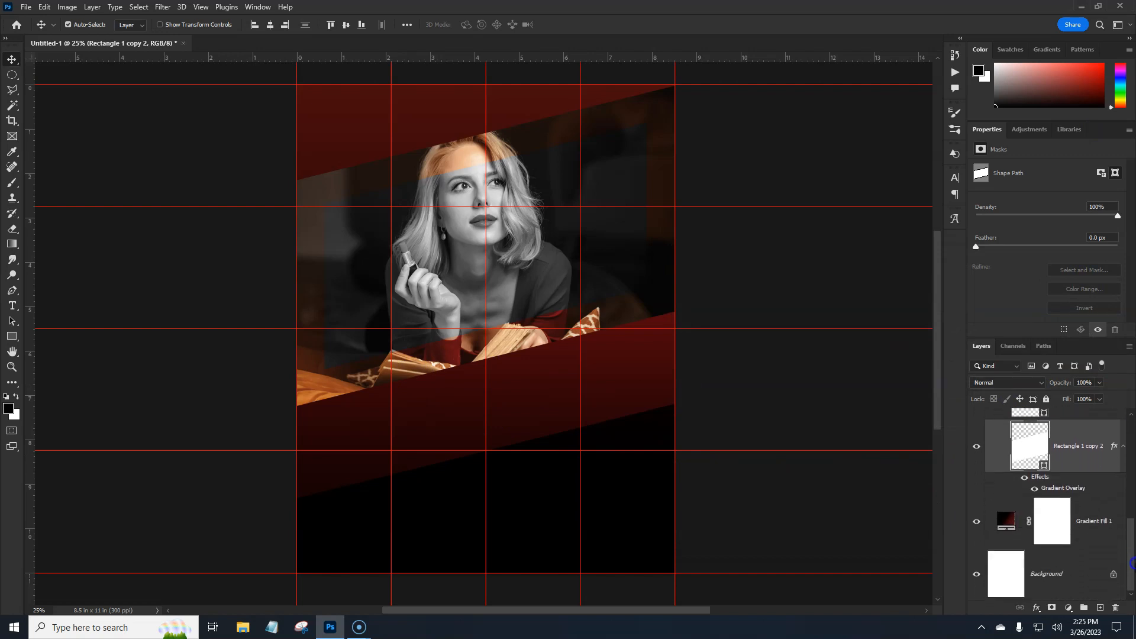
{"action": "left_click", "coordinate": [1099, 518]}
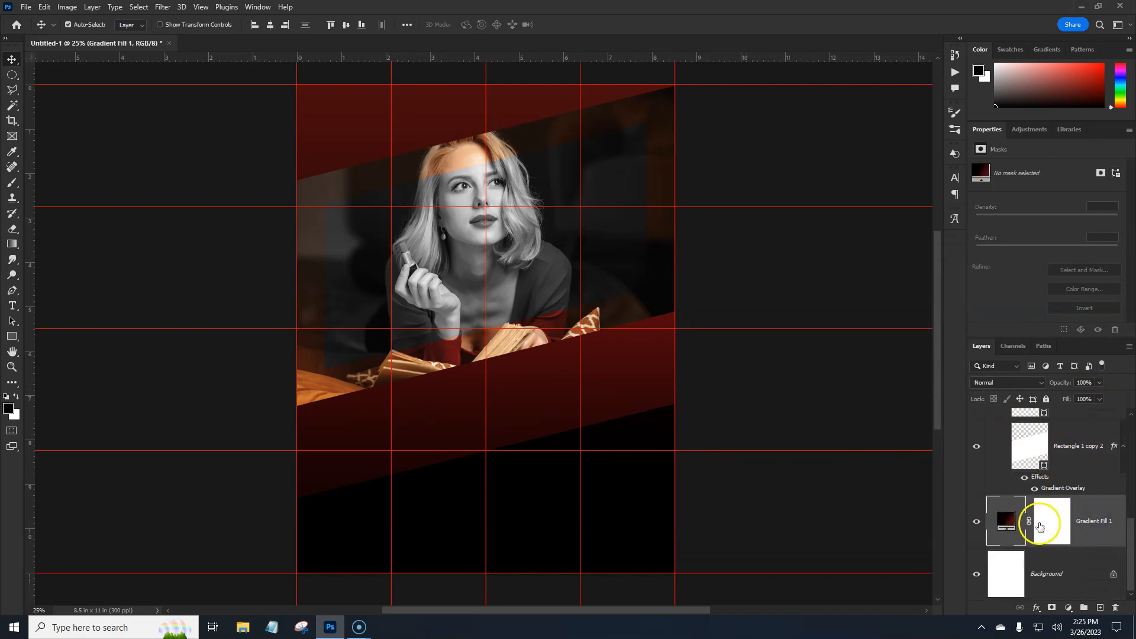
{"action": "left_click", "coordinate": [1100, 609]}
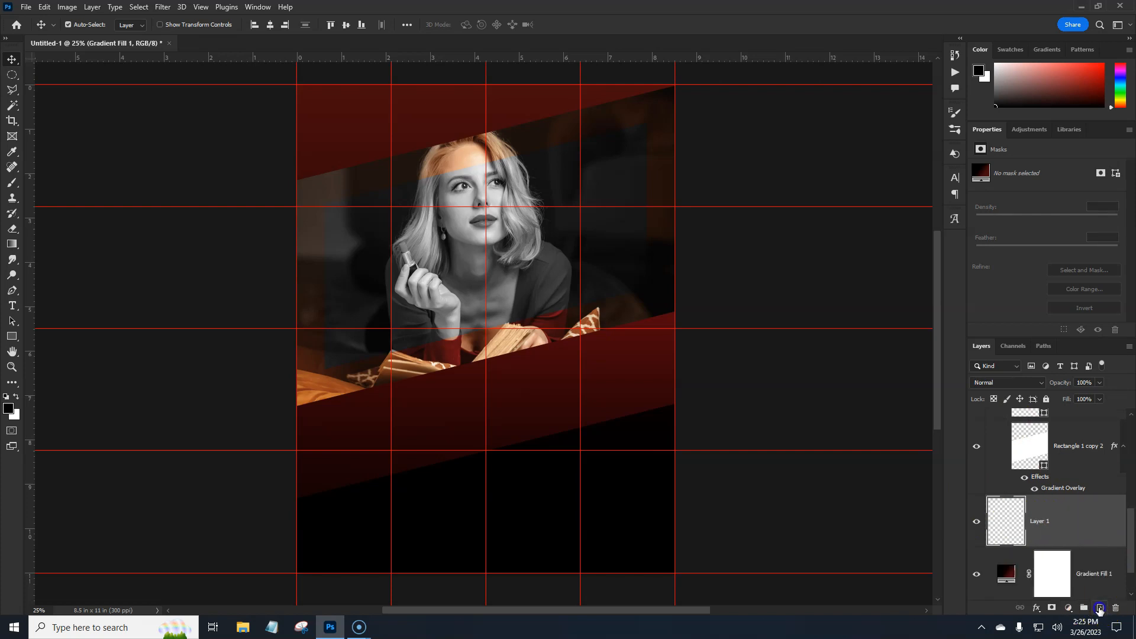
{"action": "left_click", "coordinate": [1016, 531]}
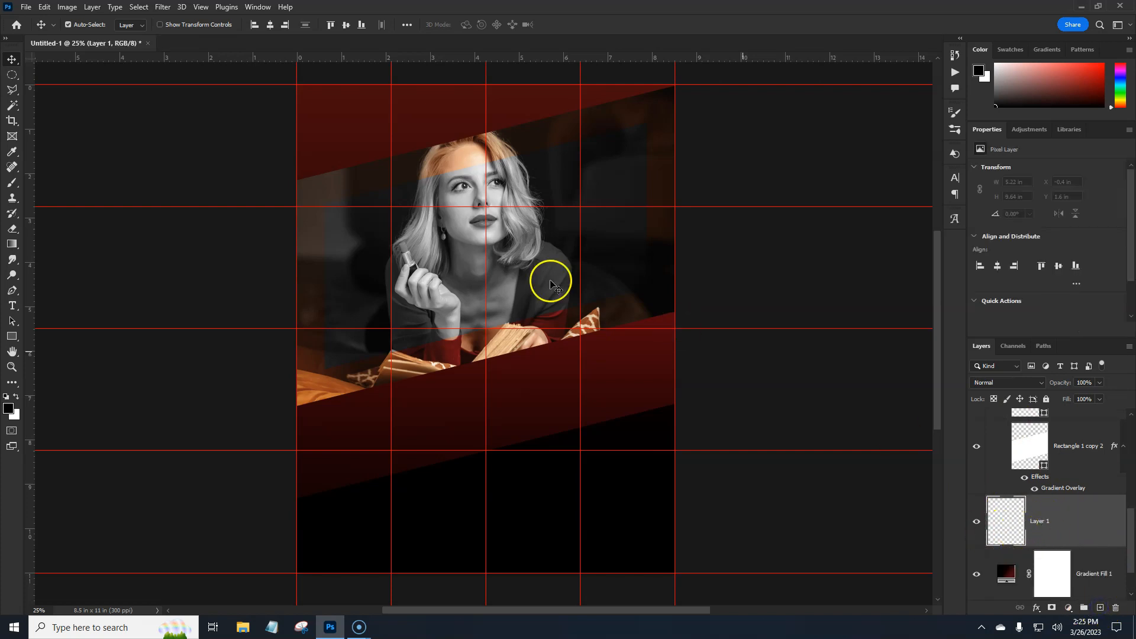
- Draw a closed white wave shape about 3167 × 1470 px with the Curvature Pen tool along the page's bottom, extending beyond both sides
{"action": "left_click", "coordinate": [11, 293]}
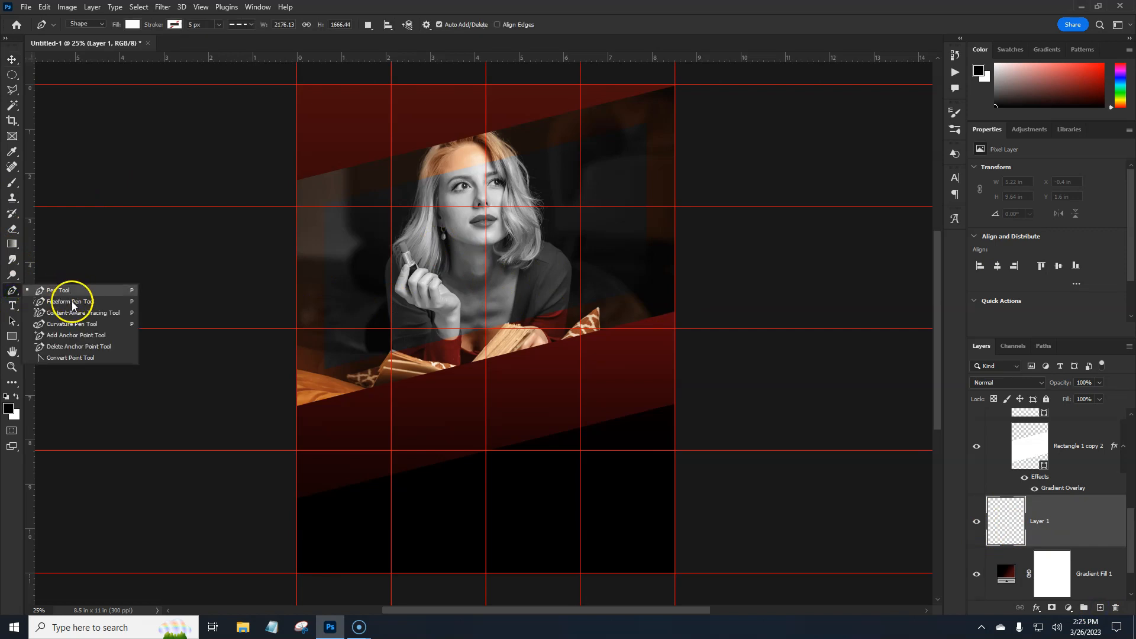
{"action": "left_click", "coordinate": [72, 329]}
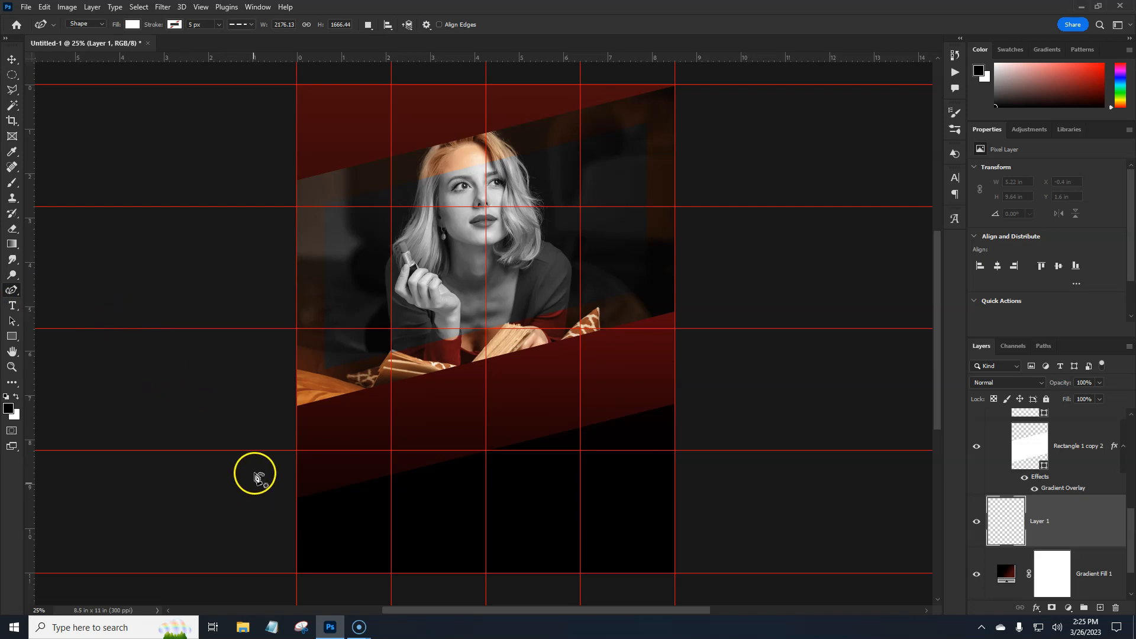
{"action": "left_click", "coordinate": [374, 519]}
{"action": "left_click", "coordinate": [471, 499]}
{"action": "left_click", "coordinate": [580, 475]}
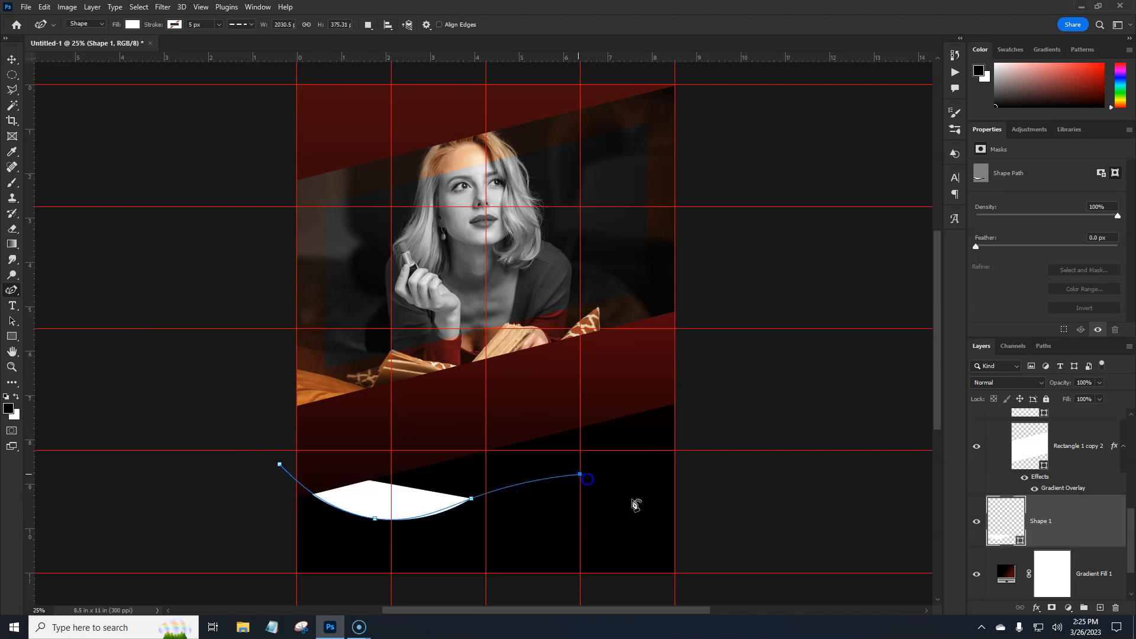
{"action": "left_click", "coordinate": [708, 530]}
{"action": "left_click", "coordinate": [720, 599]}
{"action": "left_click", "coordinate": [269, 593]}
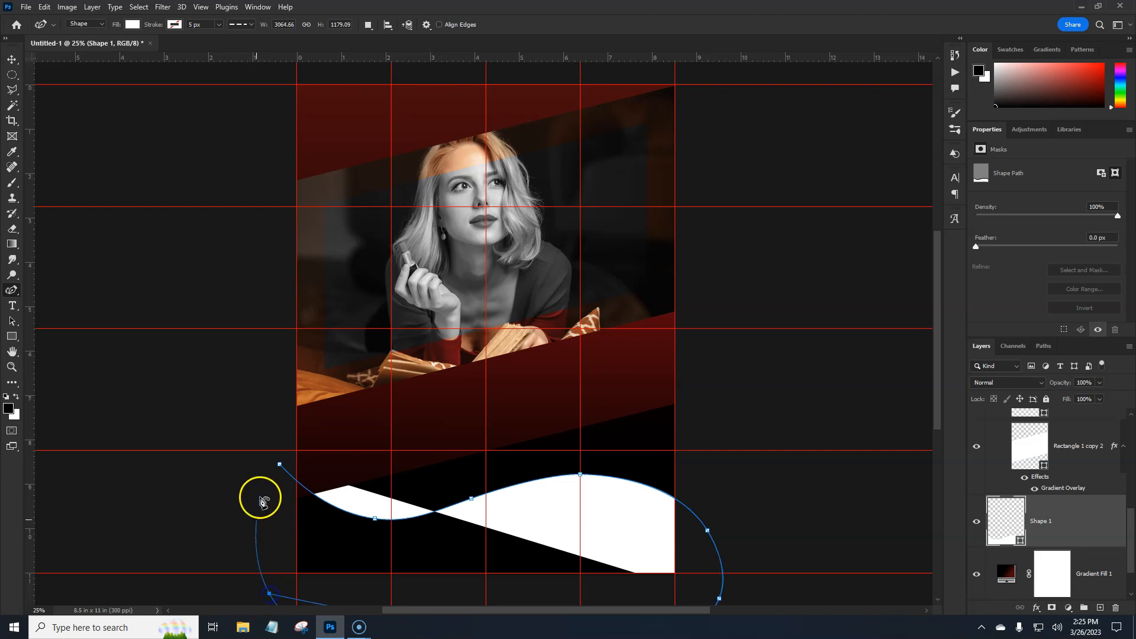
{"action": "left_click", "coordinate": [279, 465]}
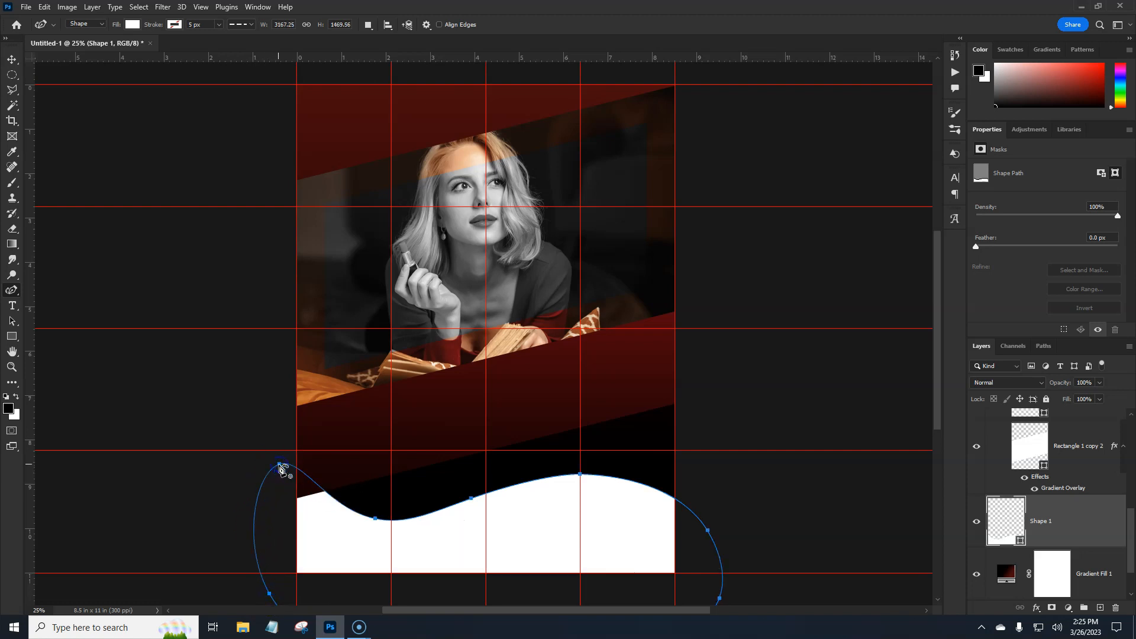
{"action": "key", "text": "Return"}
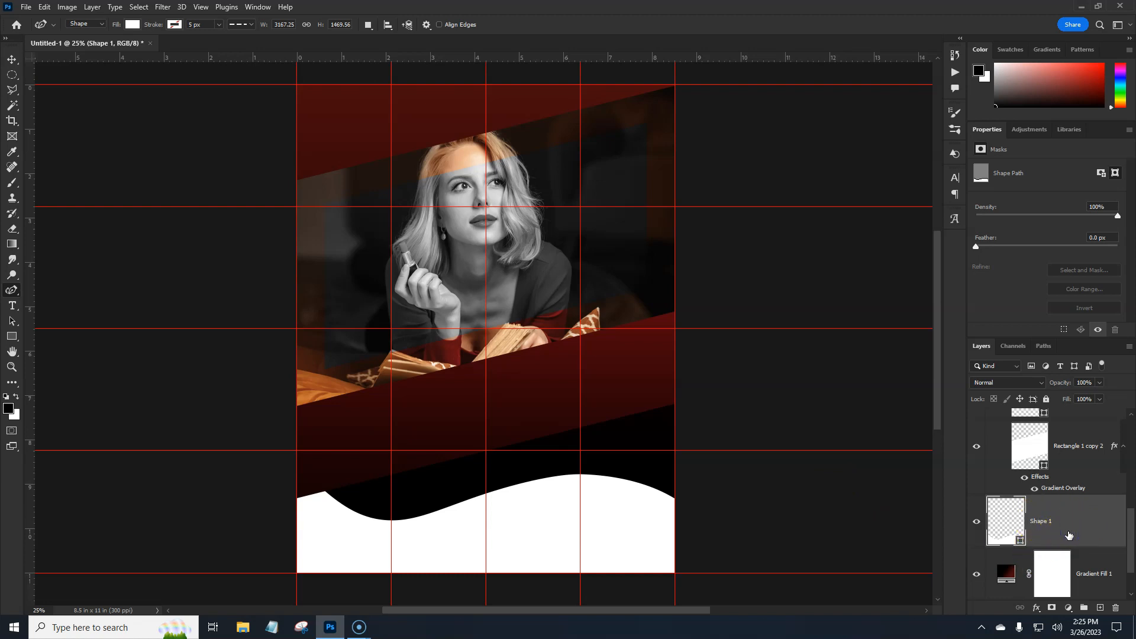
- Move the wave shape left and down to centre X 1040.5 px, Y 3457 px, rotated about -6.09°
{"action": "key", "text": "ctrl+t"}
{"action": "key", "text": "shift+Left"}
{"action": "key", "text": "shift+Left"}
{"action": "key", "text": "shift+Left"}
{"action": "key", "text": "shift+Left"}
{"action": "key", "text": "shift+Left"}
{"action": "key", "text": "shift+Left"}
{"action": "key", "text": "shift+Left"}
{"action": "key", "text": "shift+Left"}
{"action": "key", "text": "shift+Left"}
{"action": "key", "text": "shift+Left"}
{"action": "key", "text": "shift+Left"}
{"action": "key", "text": "shift+Left"}
{"action": "key", "text": "shift+Left"}
{"action": "key", "text": "shift+Left"}
{"action": "key", "text": "shift+Left"}
{"action": "key", "text": "shift+Left"}
{"action": "key", "text": "shift+Left"}
{"action": "key", "text": "shift+Left"}
{"action": "key", "text": "shift+Left"}
{"action": "key", "text": "shift+Down"}
{"action": "key", "text": "shift+Down"}
{"action": "key", "text": "shift+Down"}
{"action": "key", "text": "shift+Down"}
{"action": "key", "text": "shift+Down"}
{"action": "key", "text": "shift+Down"}
{"action": "key", "text": "shift+Down"}
{"action": "key", "text": "shift+Down"}
{"action": "key", "text": "shift+Down"}
{"action": "key", "text": "shift+Down"}
{"action": "key", "text": "shift+Down"}
{"action": "key", "text": "shift+Down"}
{"action": "key", "text": "shift+Down"}
{"action": "key", "text": "shift+Down"}
{"action": "key", "text": "shift+Down"}
{"action": "key", "text": "shift+Down"}
{"action": "left_click_drag", "start_coordinate": [736, 487], "coordinate": [729, 456]}
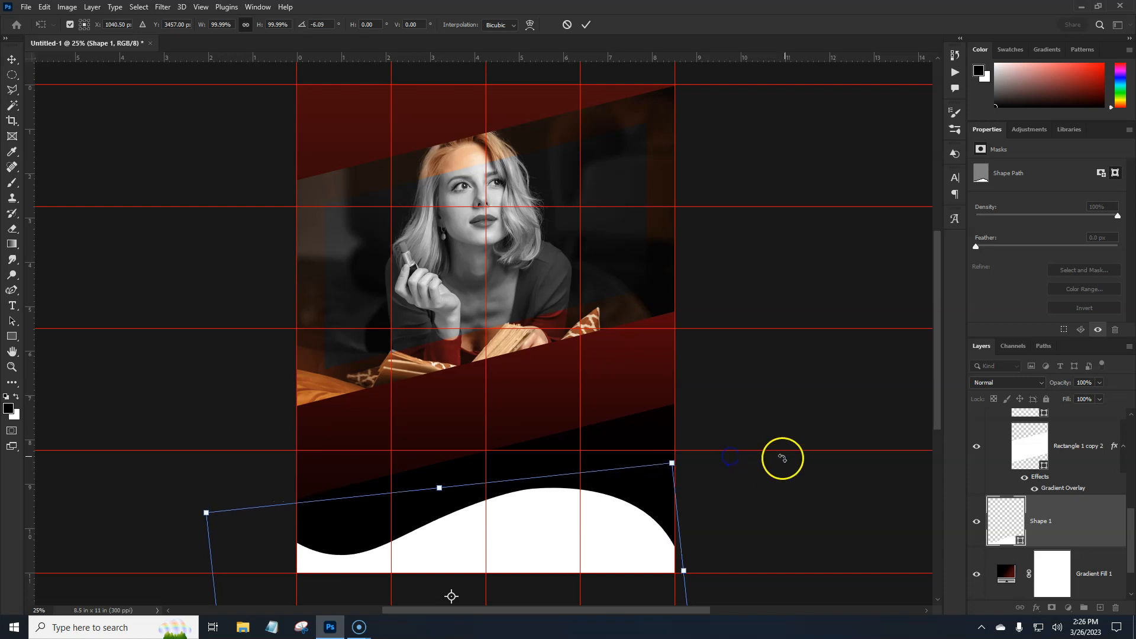
{"action": "key", "text": "Return"}
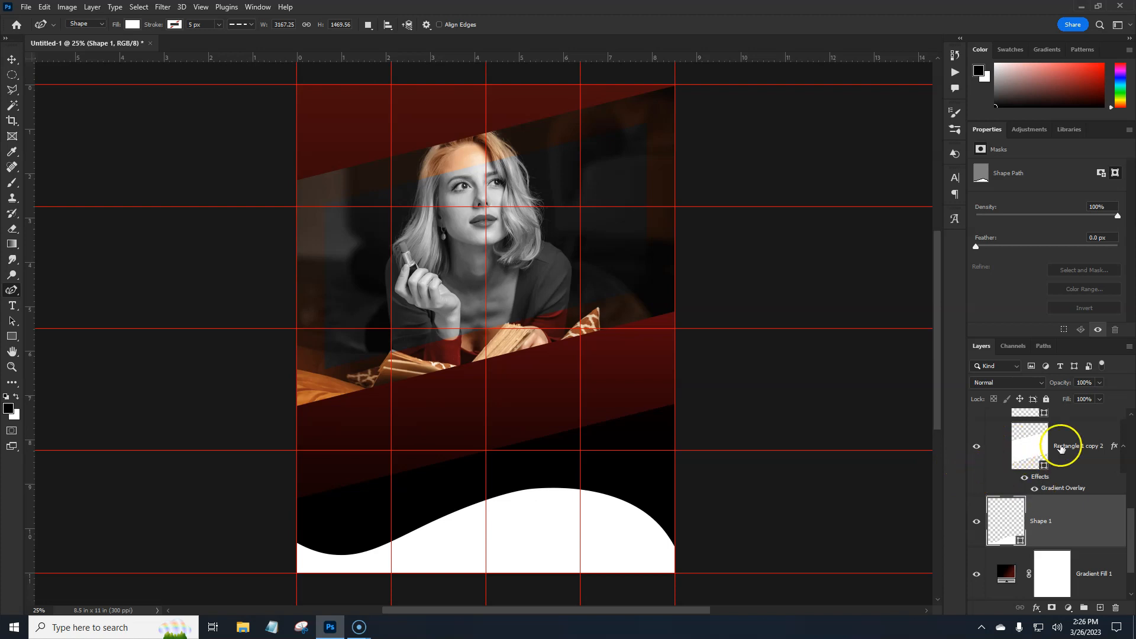
- Copy the layer style of Rectangle 1 copy 2 onto the wave shape layer, Shape 1
{"action": "left_click", "coordinate": [1040, 453]}
{"action": "right_click", "coordinate": [1115, 445]}
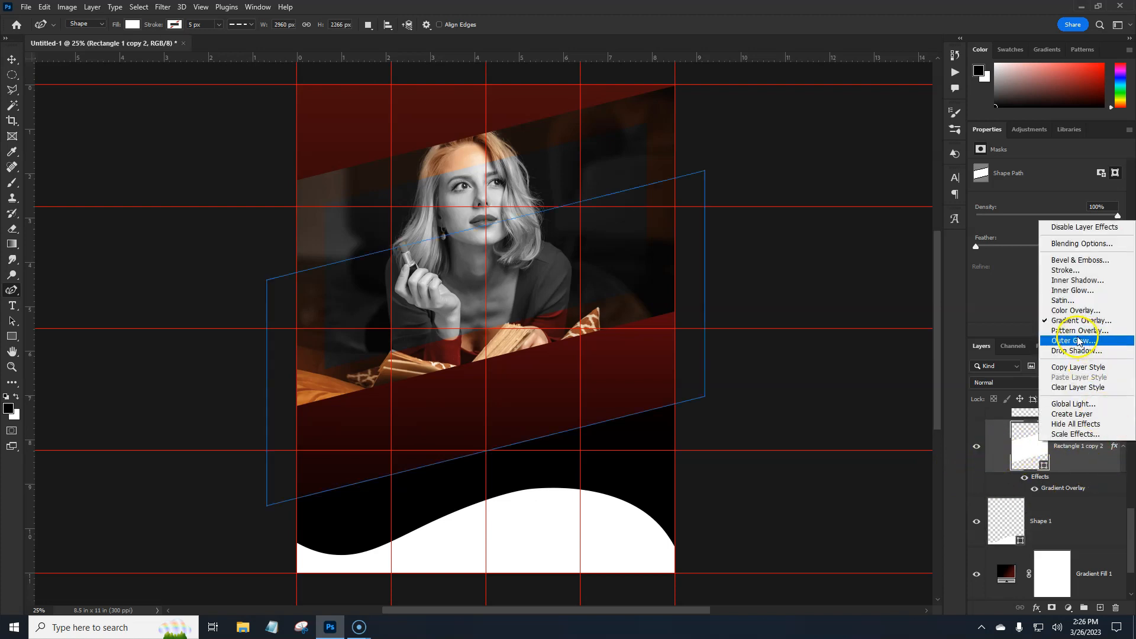
{"action": "left_click", "coordinate": [1070, 367]}
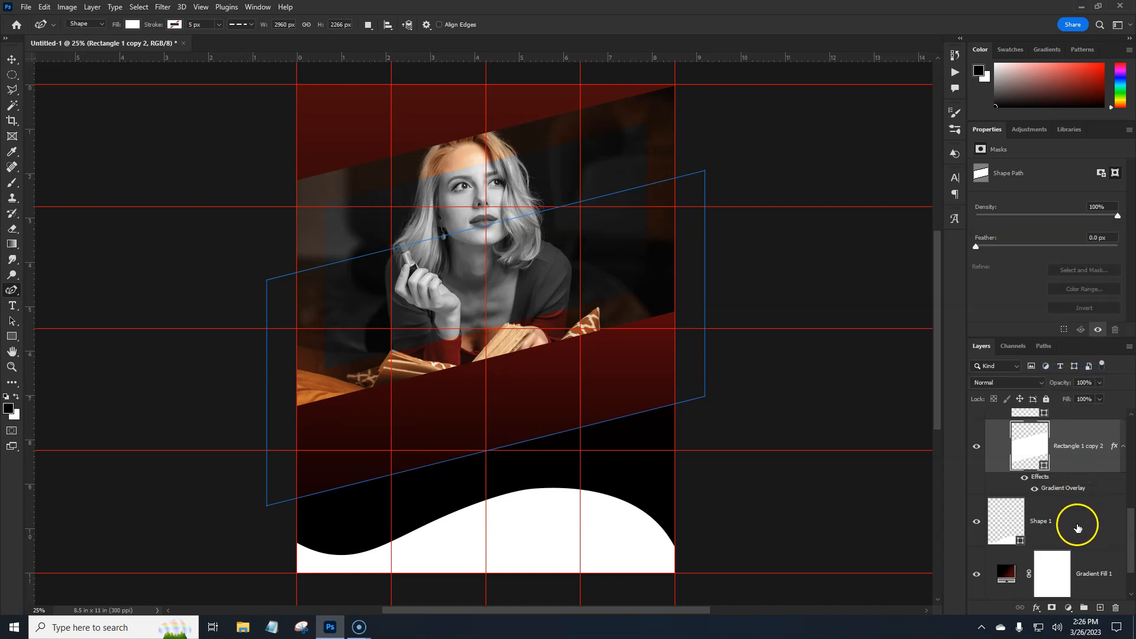
{"action": "left_click", "coordinate": [1076, 522]}
{"action": "right_click", "coordinate": [1078, 525]}
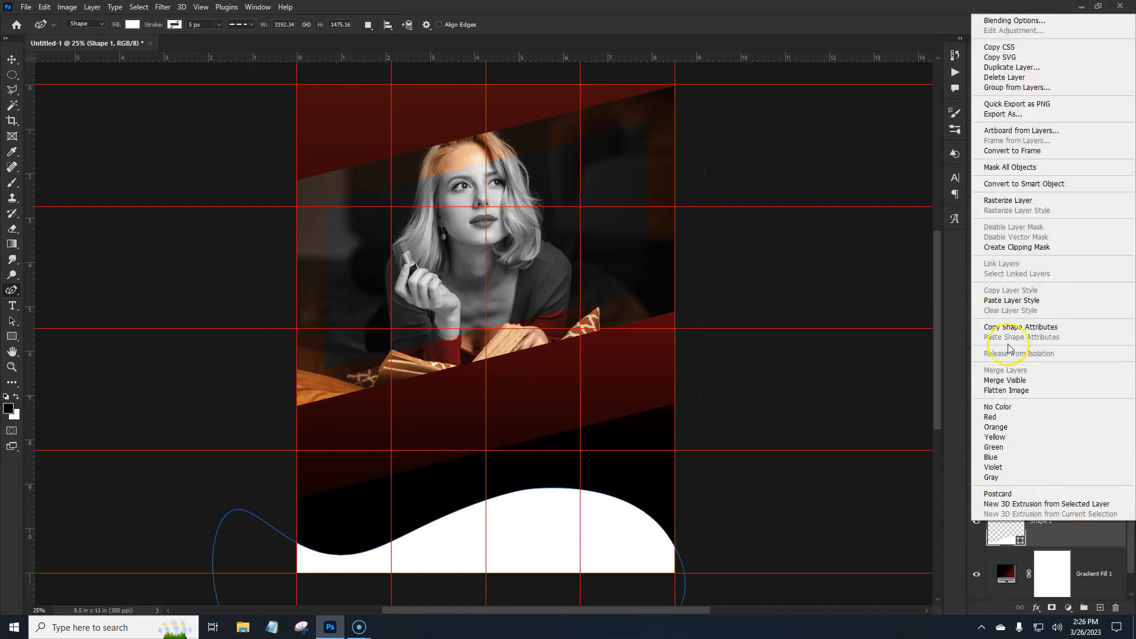
{"action": "left_click", "coordinate": [1008, 302]}
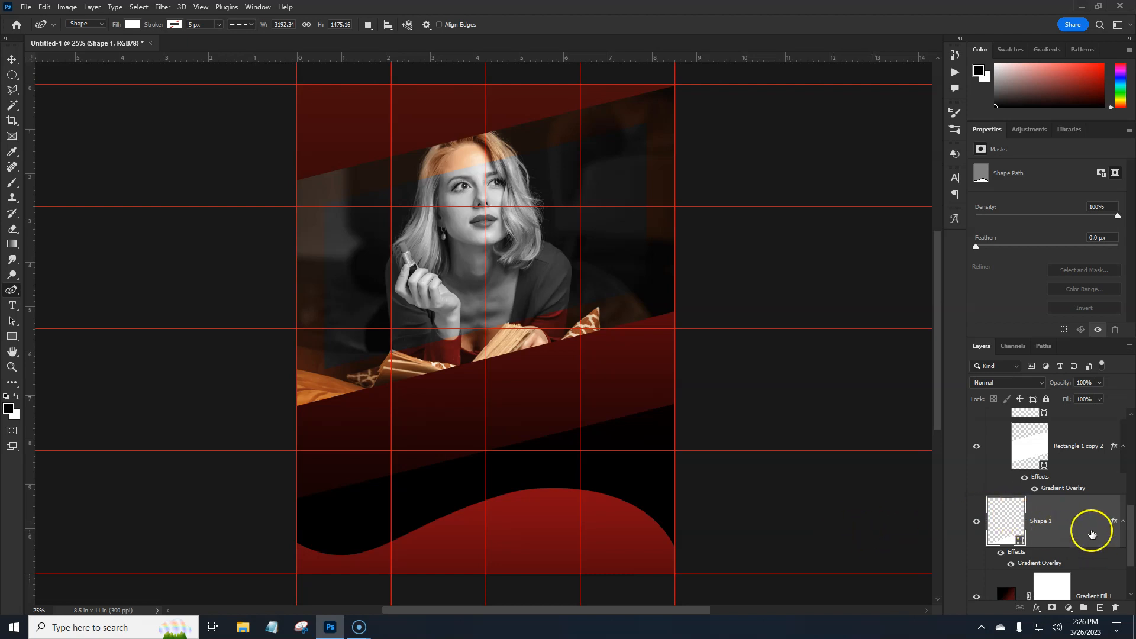
- Duplicate the Shape 1 wave layer directly beneath itself and nudge the copy slightly upward so its edge shows above the original
{"action": "left_click_drag", "start_coordinate": [1084, 531], "coordinate": [1083, 561]}
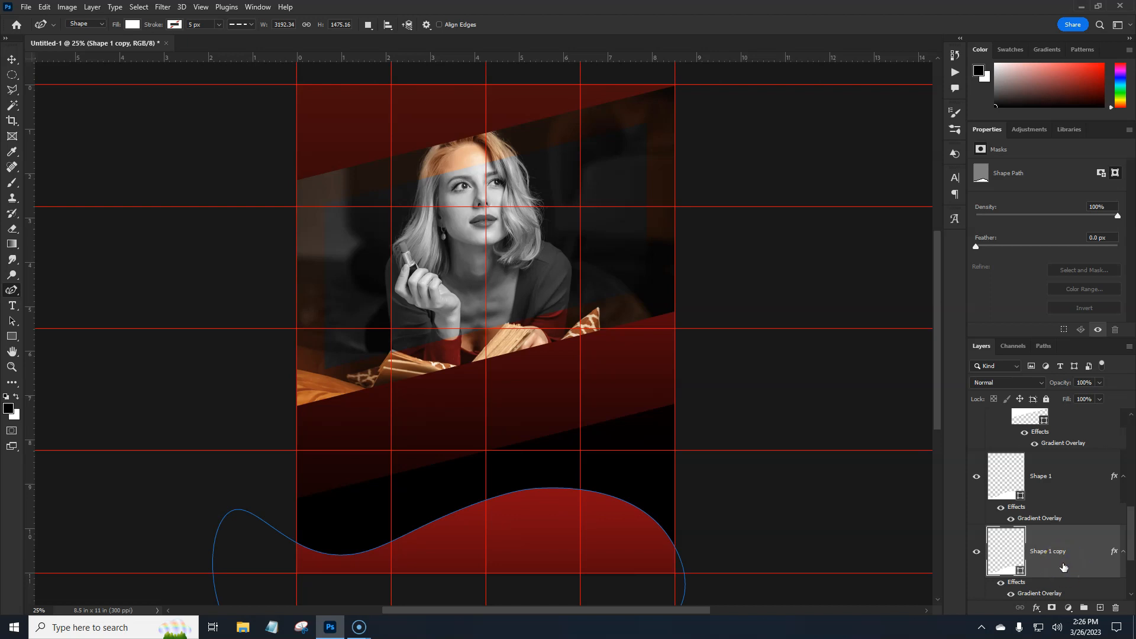
{"action": "key", "text": "ctrl+t"}
{"action": "key", "text": "Up"}
{"action": "key", "text": "Up"}
{"action": "key", "text": "Up"}
{"action": "key", "text": "Up"}
{"action": "key", "text": "Up"}
{"action": "key", "text": "Up"}
{"action": "key", "text": "Up"}
{"action": "key", "text": "Up"}
{"action": "key", "text": "Up"}
{"action": "key", "text": "Up"}
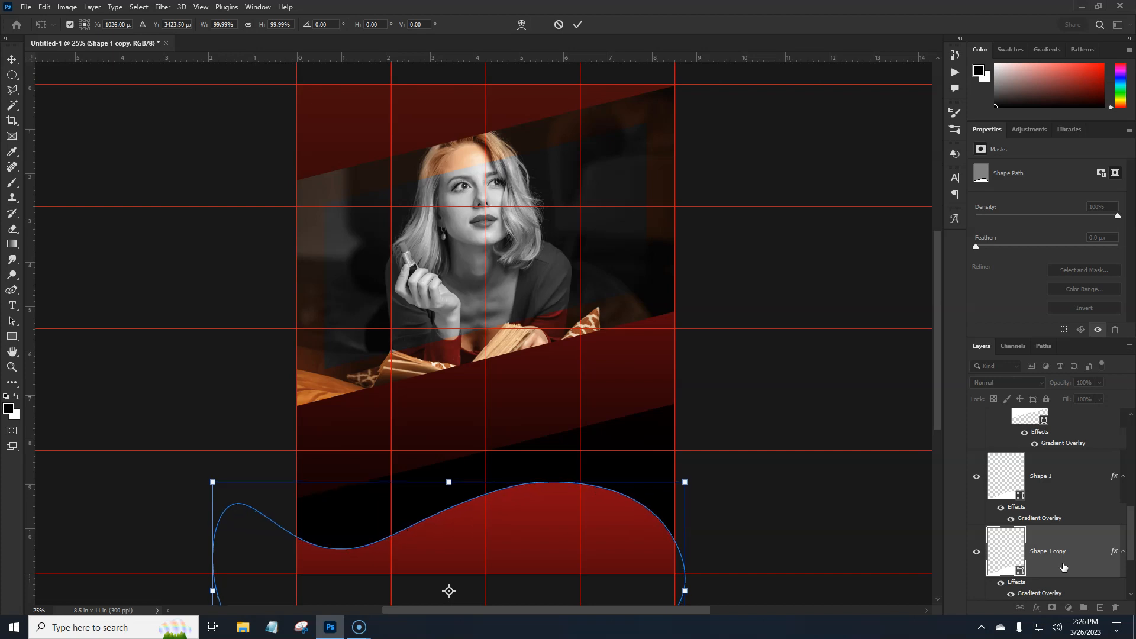
{"action": "key", "text": "Up"}
{"action": "key", "text": "Up"}
{"action": "key", "text": "Return"}
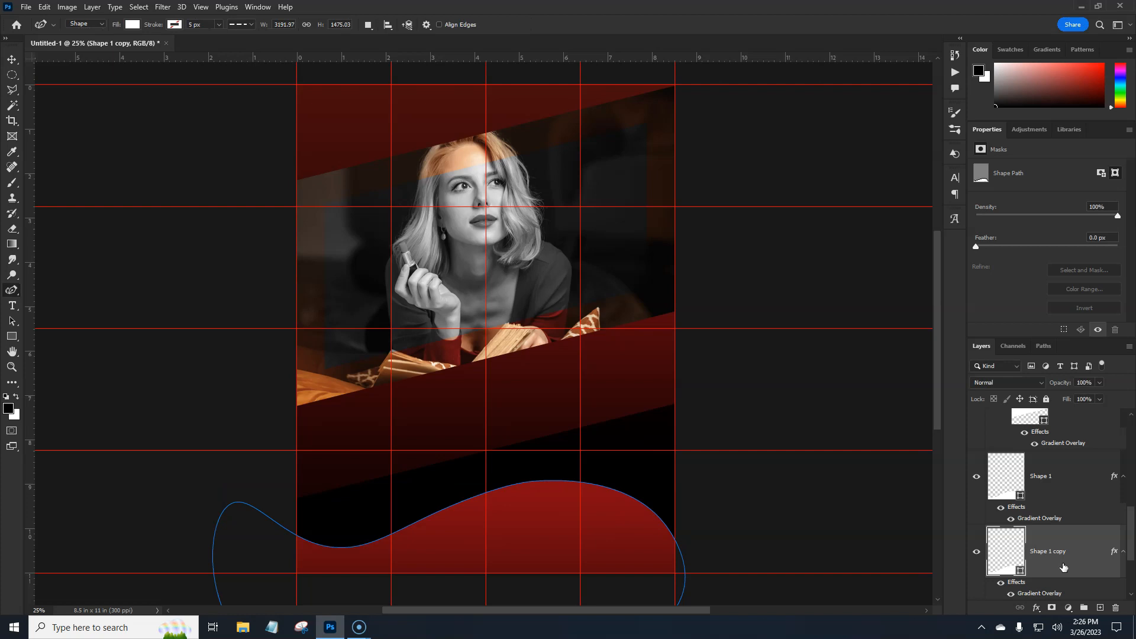
{"action": "key", "text": "Return"}
- Add a Drop Shadow to the Shape 1 layer with Multiply blending, a -45° angle and Use Global Light turned off
{"action": "left_click", "coordinate": [1017, 479]}
{"action": "right_click", "coordinate": [1073, 478]}
{"action": "double_click", "coordinate": [1072, 479]}
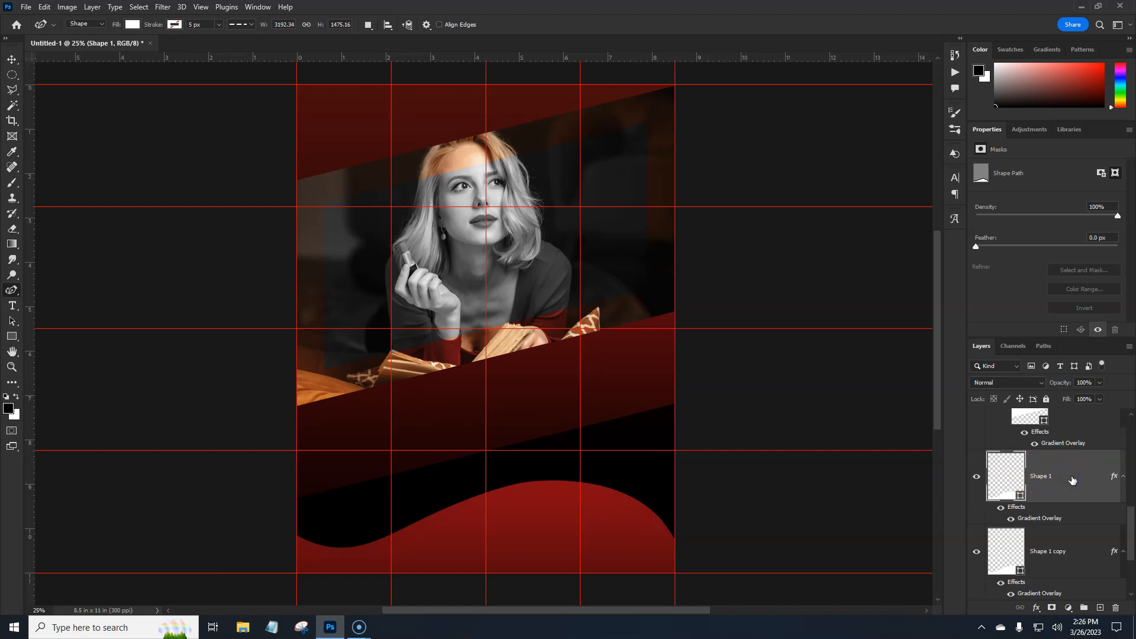
{"action": "left_click", "coordinate": [710, 494]}
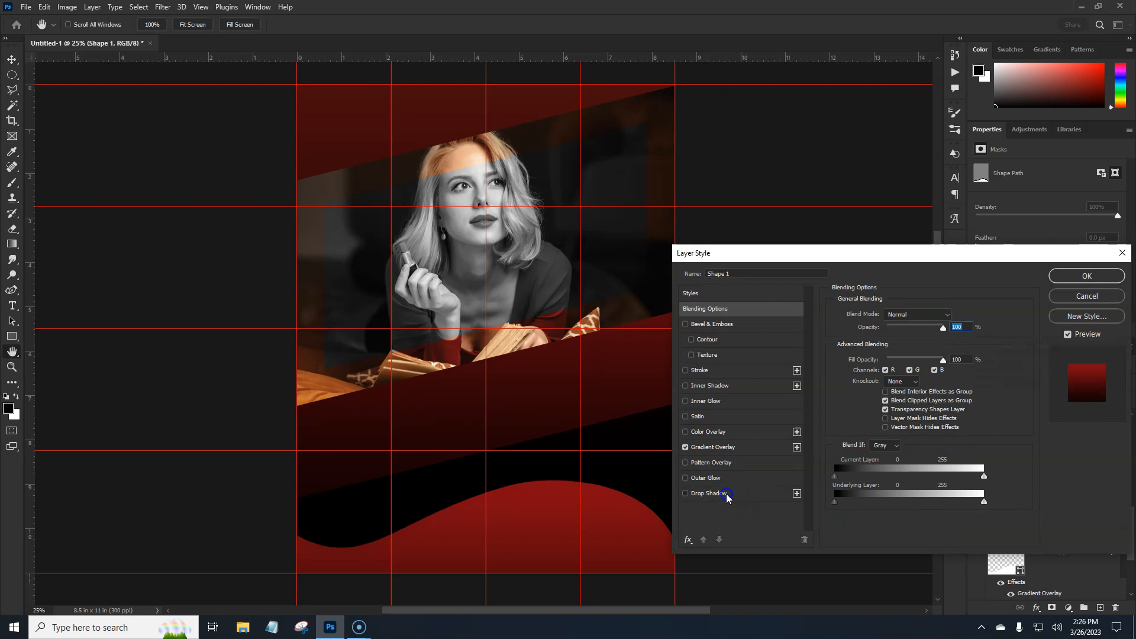
{"action": "left_click", "coordinate": [935, 349]}
{"action": "mouse_move", "coordinate": [533, 495]}
{"action": "left_mouse_down"}
{"action": "mouse_move", "coordinate": [536, 485]}
{"action": "mouse_move", "coordinate": [531, 510]}
{"action": "mouse_move", "coordinate": [533, 496]}
{"action": "left_mouse_up"}
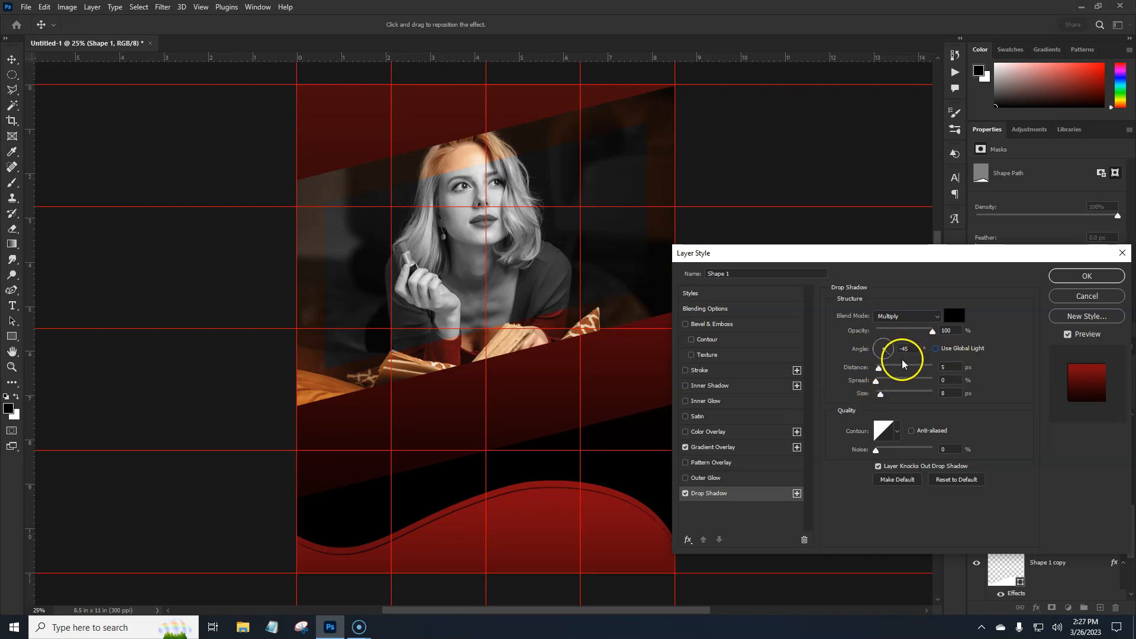
- Set the Shape 1 drop shadow's distance to 0 px and size to 84 px, and lower its opacity
{"action": "left_click_drag", "start_coordinate": [879, 369], "coordinate": [881, 370]}
{"action": "left_click_drag", "start_coordinate": [889, 396], "coordinate": [899, 396]}
{"action": "left_click", "coordinate": [886, 370]}
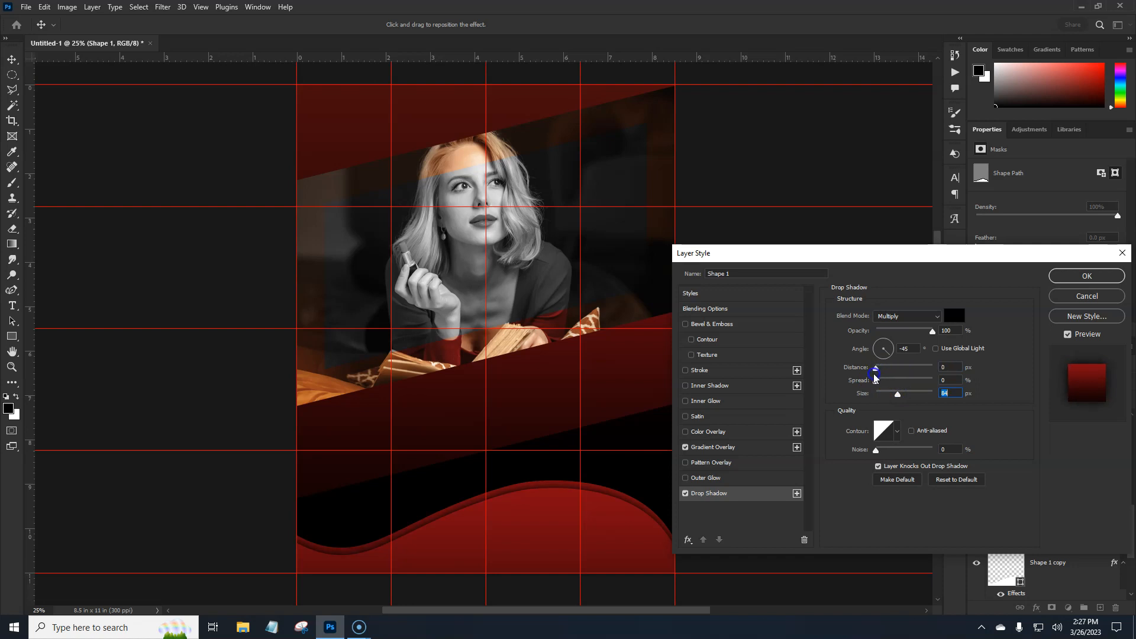
{"action": "left_click_drag", "start_coordinate": [933, 330], "coordinate": [914, 333]}
{"action": "left_click", "coordinate": [1087, 283]}
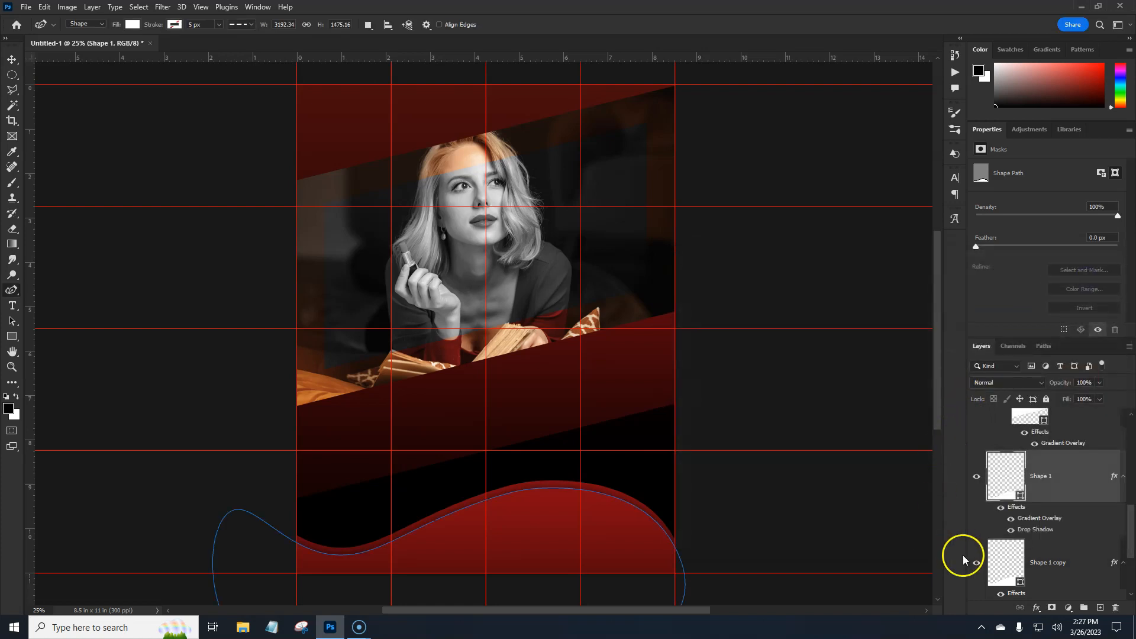
- Hide the guides to check the layered waves, and show them again
{"action": "left_click", "coordinate": [1046, 493]}
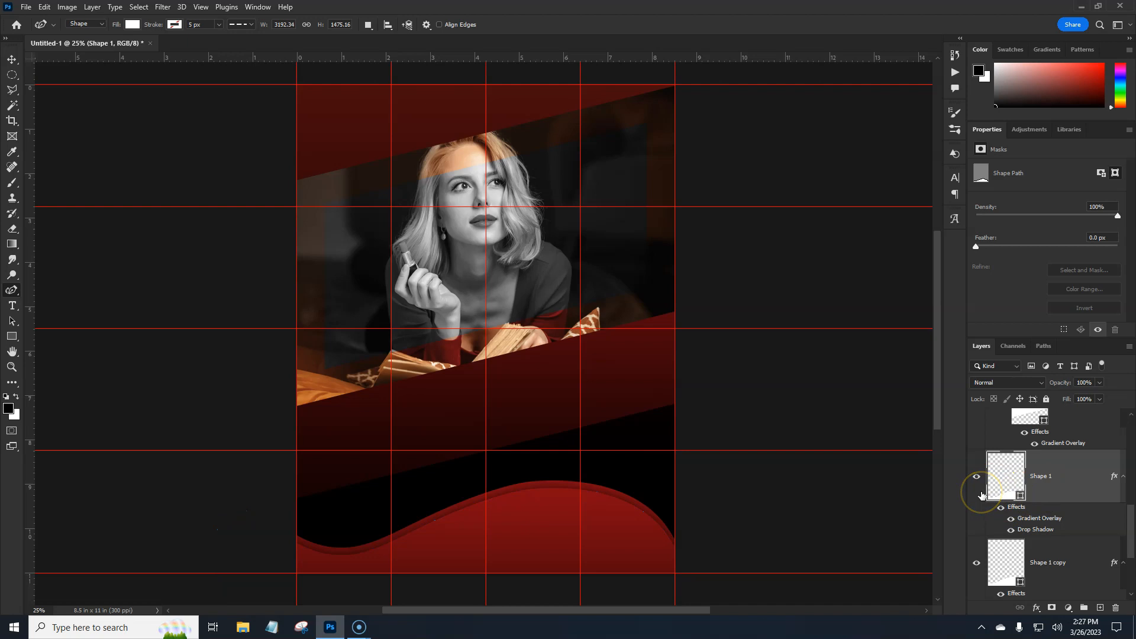
{"action": "key", "text": "ctrl+semicolon"}
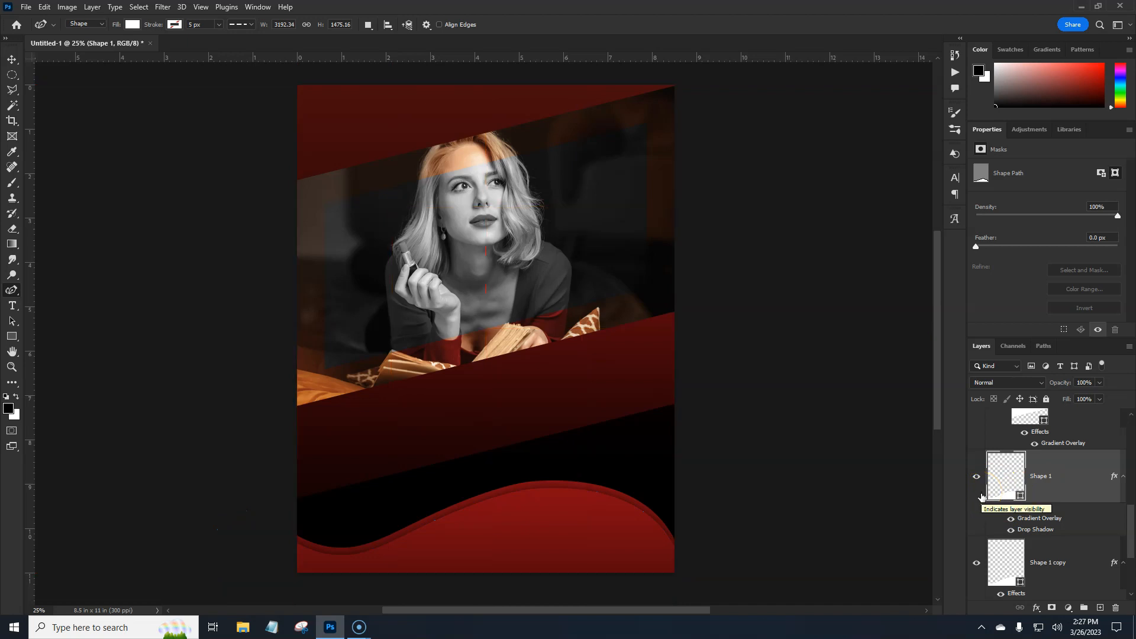
{"action": "key", "text": "ctrl+semicolon"}
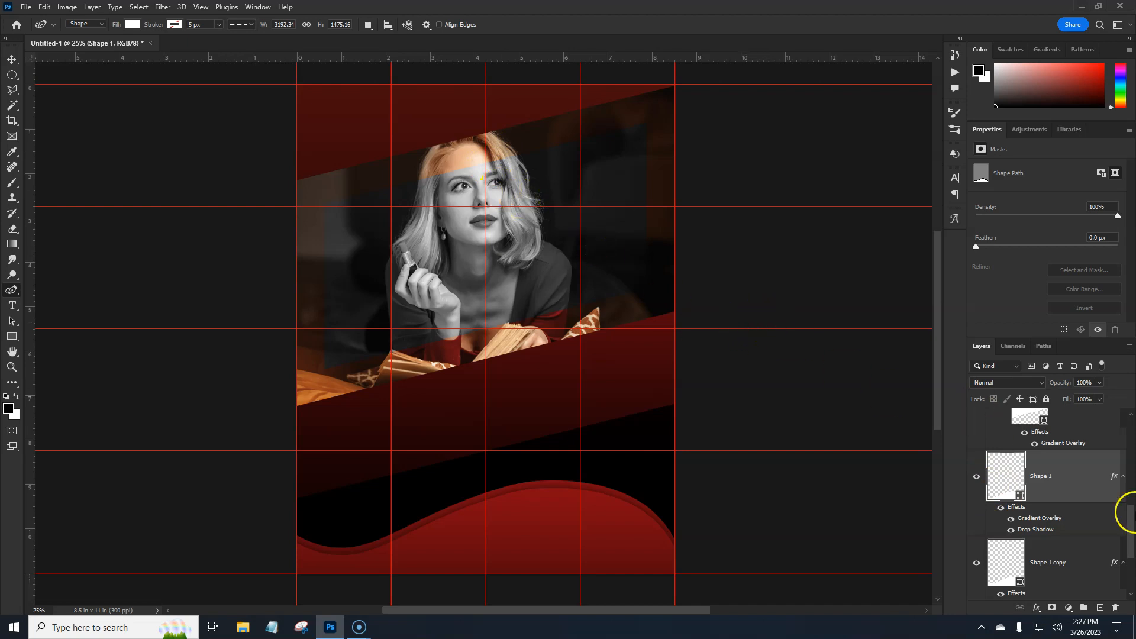
- Move the Black & White 1 adjustment directly below Rectangle 1 copy in Group 1 and clip it to the photo layer beneath
{"action": "left_click_drag", "start_coordinate": [1131, 538], "coordinate": [1132, 446]}
{"action": "left_click", "coordinate": [1058, 472]}
{"action": "left_click_drag", "start_coordinate": [1045, 471], "coordinate": [1084, 601]}
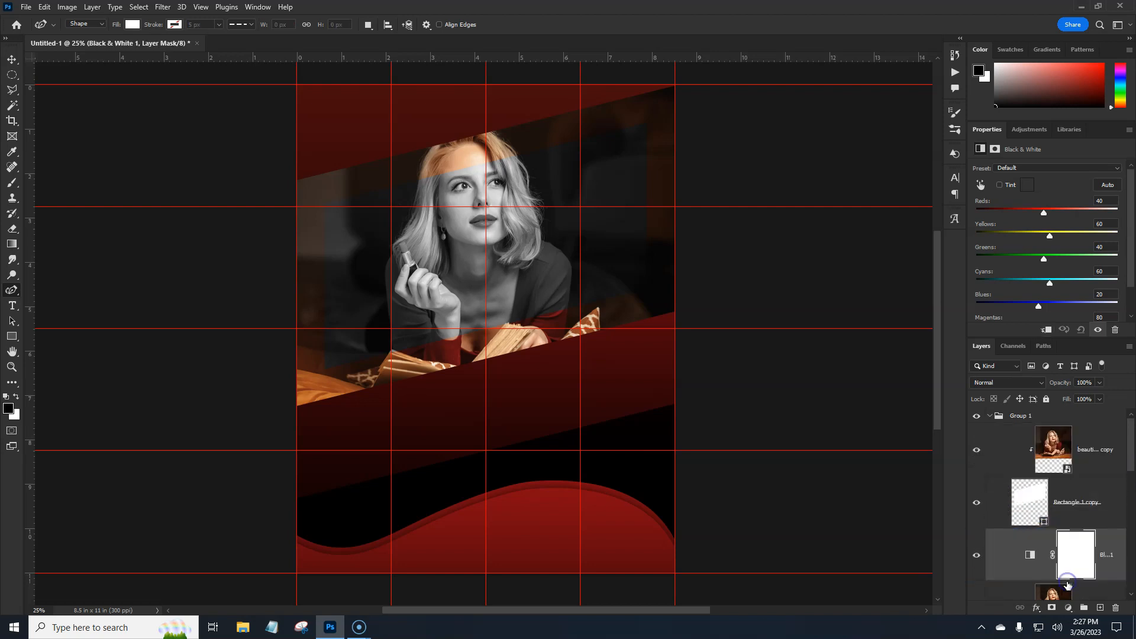
{"action": "right_click", "coordinate": [1033, 569]}
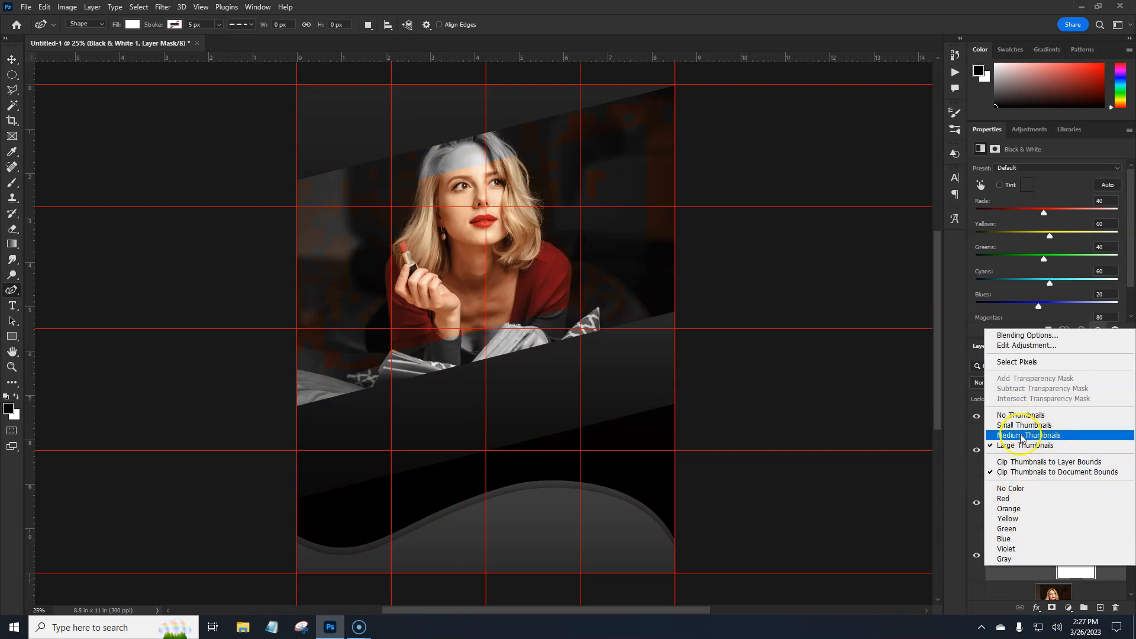
{"action": "left_click", "coordinate": [954, 565]}
{"action": "right_click", "coordinate": [1018, 572]}
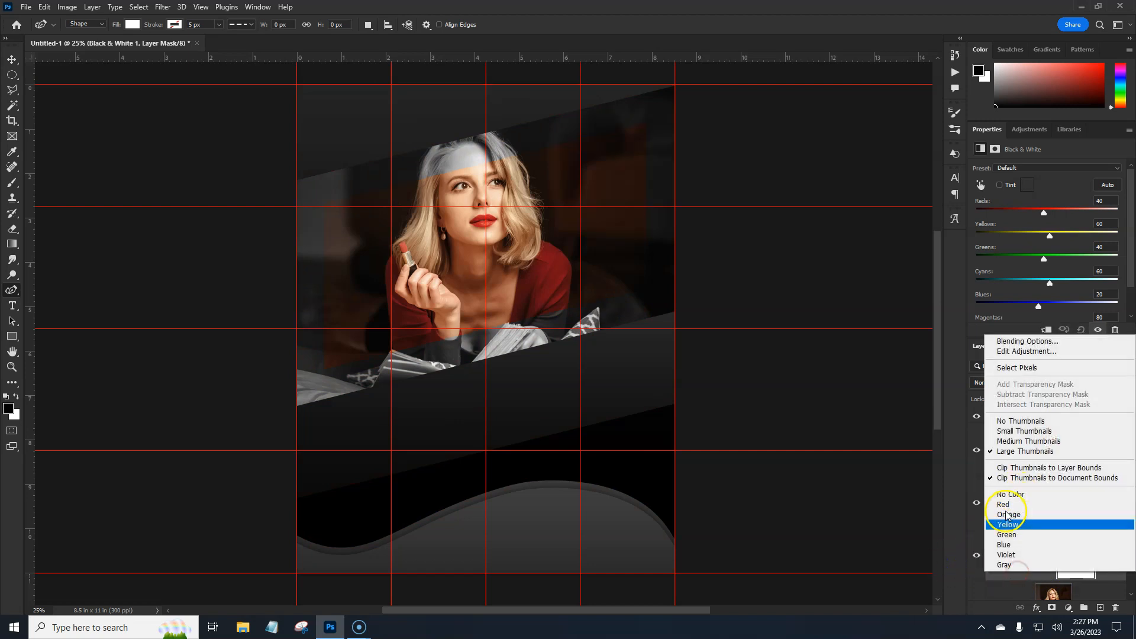
{"action": "left_click", "coordinate": [950, 554]}
{"action": "right_click", "coordinate": [1108, 569]}
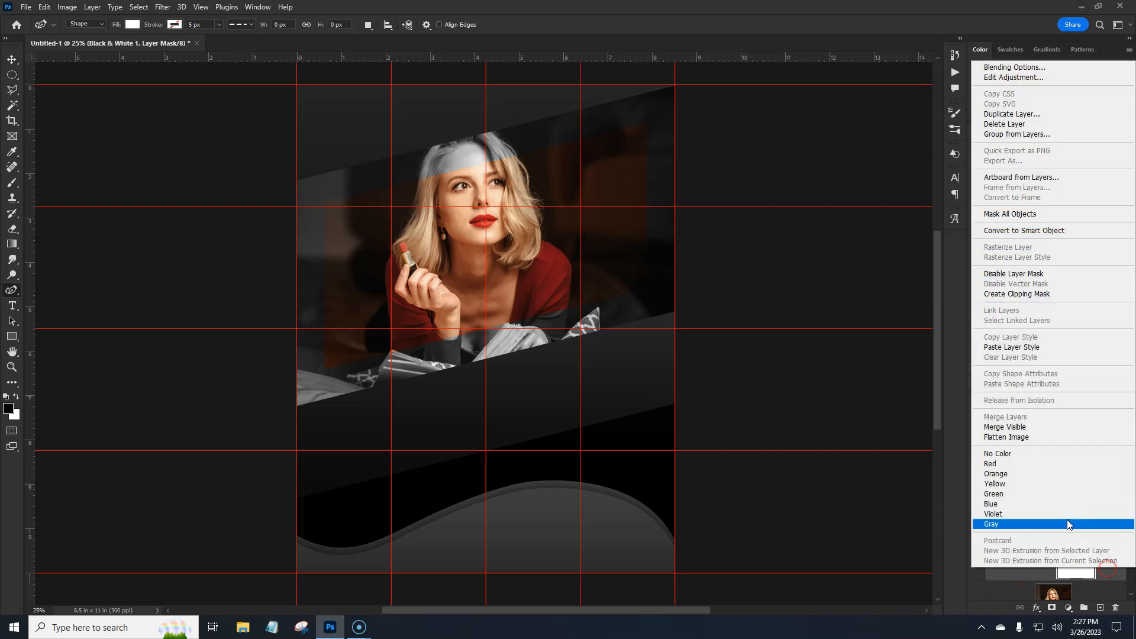
{"action": "left_click", "coordinate": [1017, 293]}
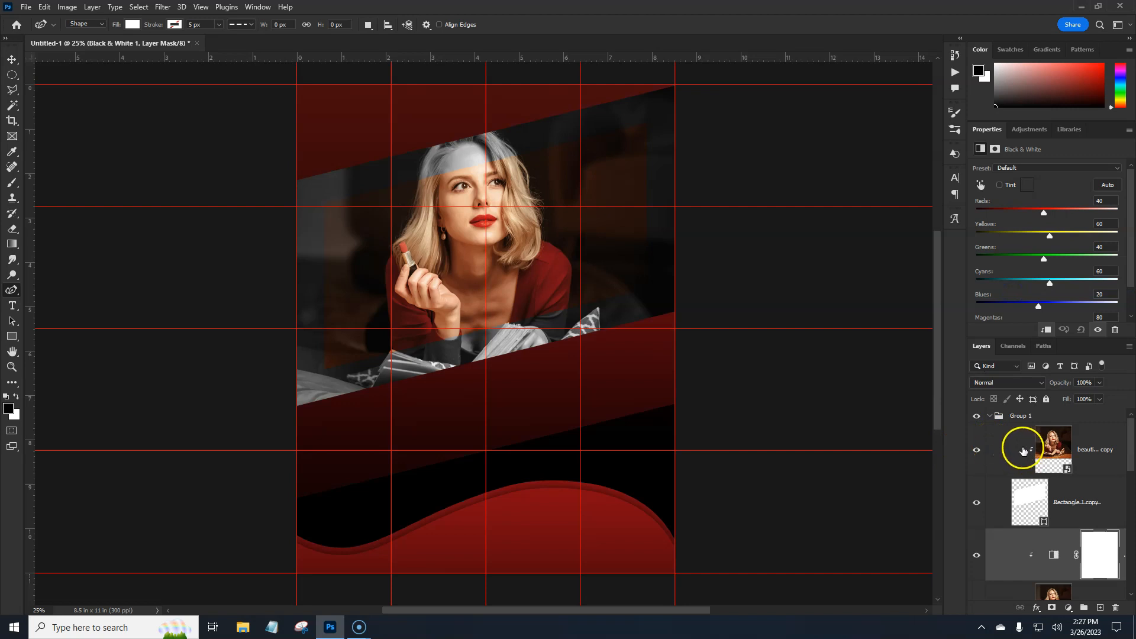
- Add a 6 px Inside stroke in dark red #75261f to the Rectangle 1 copy layer and check it without the guides
{"action": "left_click", "coordinate": [1111, 507]}
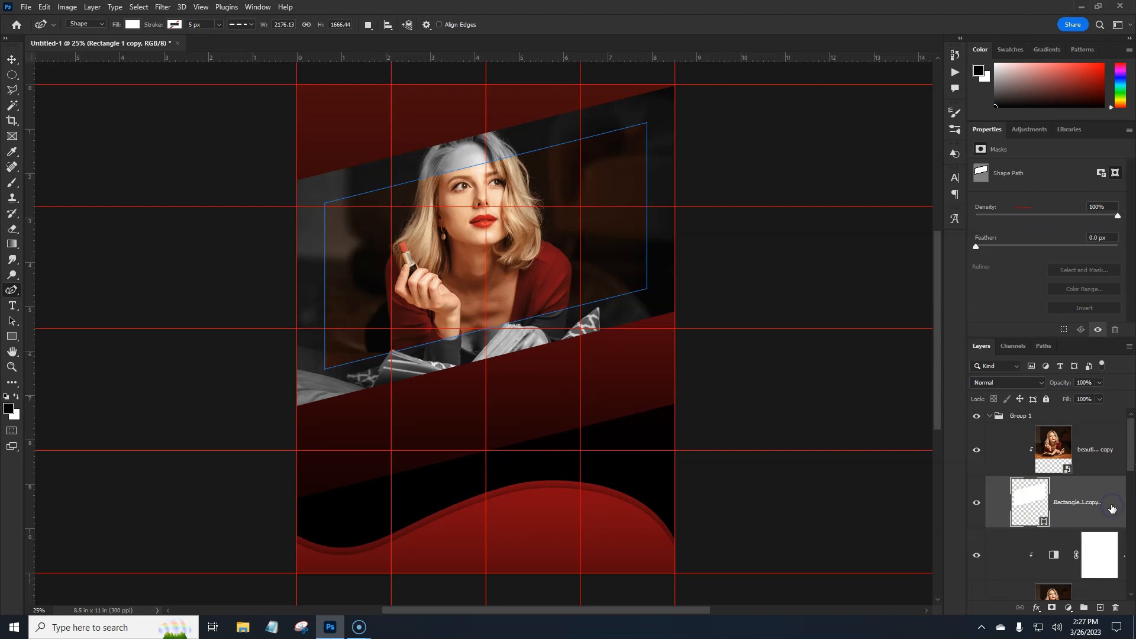
{"action": "double_click", "coordinate": [1111, 507]}
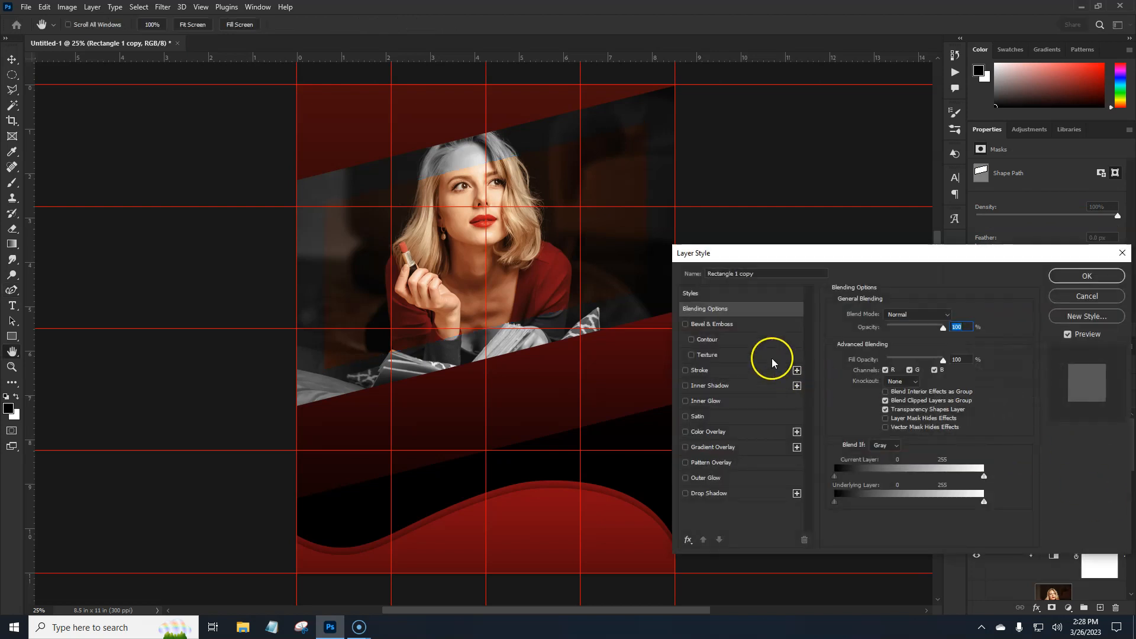
{"action": "left_click", "coordinate": [732, 373]}
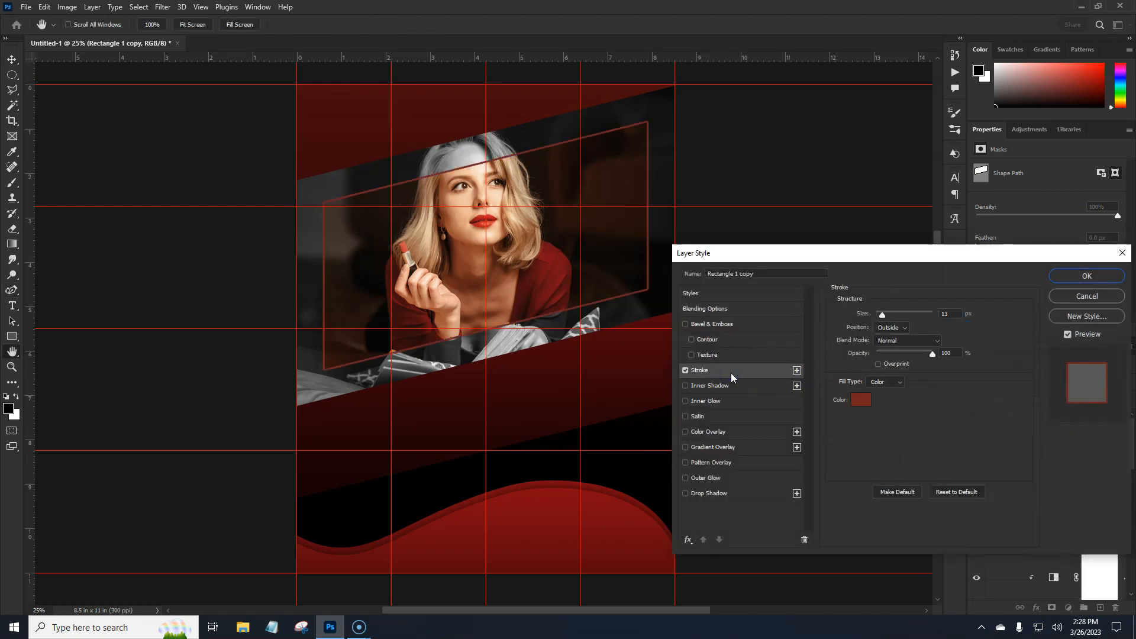
{"action": "left_click", "coordinate": [907, 327]}
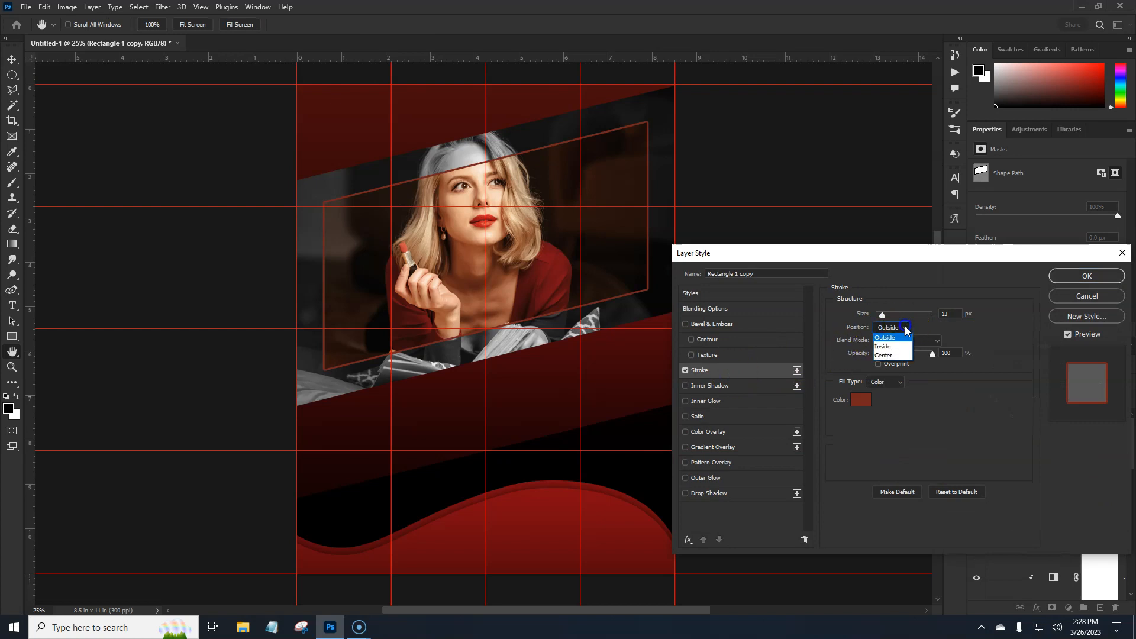
{"action": "left_click", "coordinate": [893, 349]}
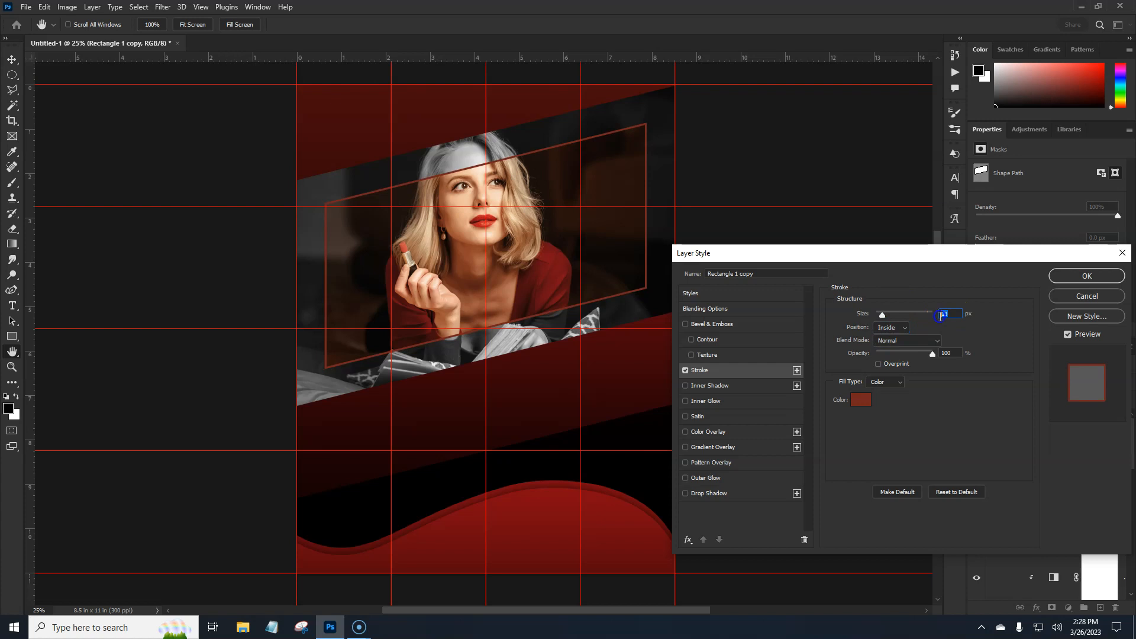
{"action": "type", "text": "6"}
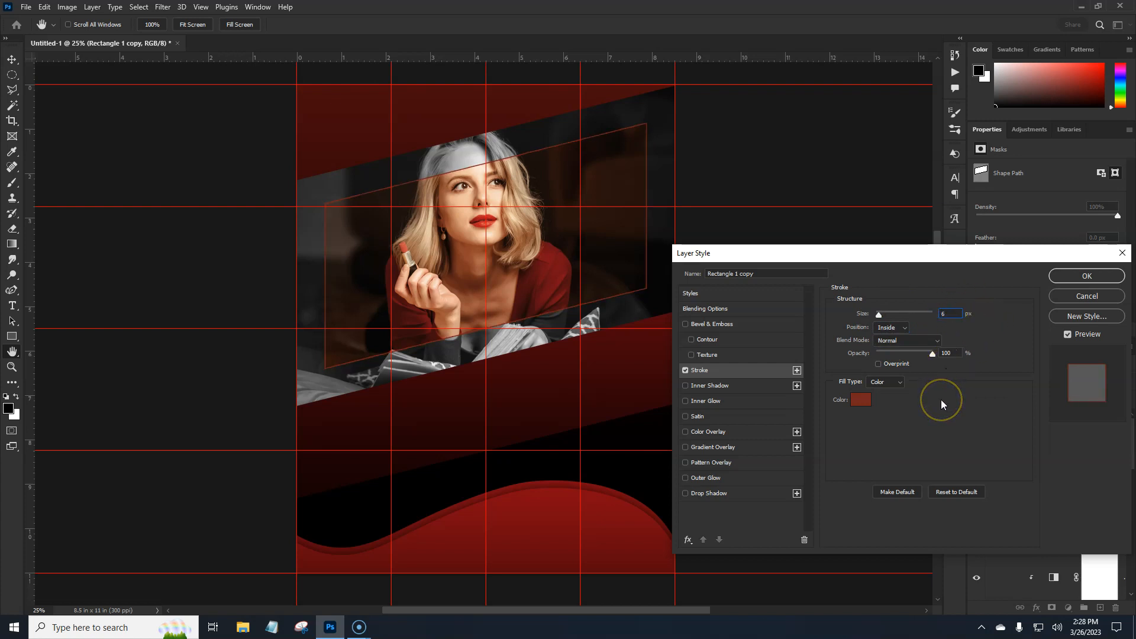
{"action": "left_click", "coordinate": [861, 401]}
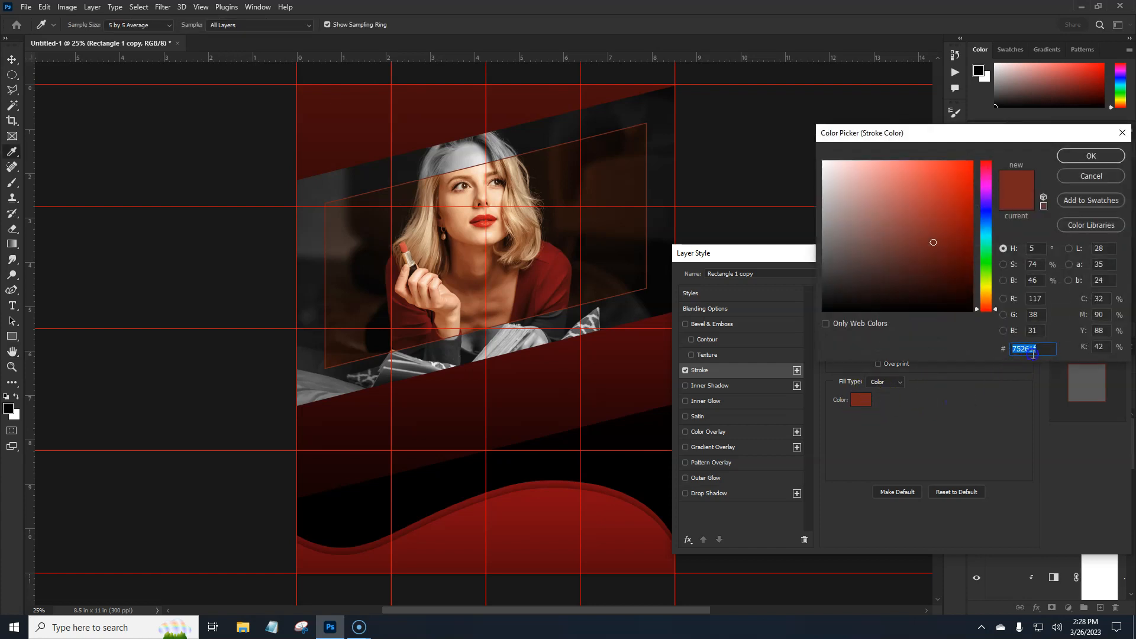
{"action": "left_click", "coordinate": [1089, 155]}
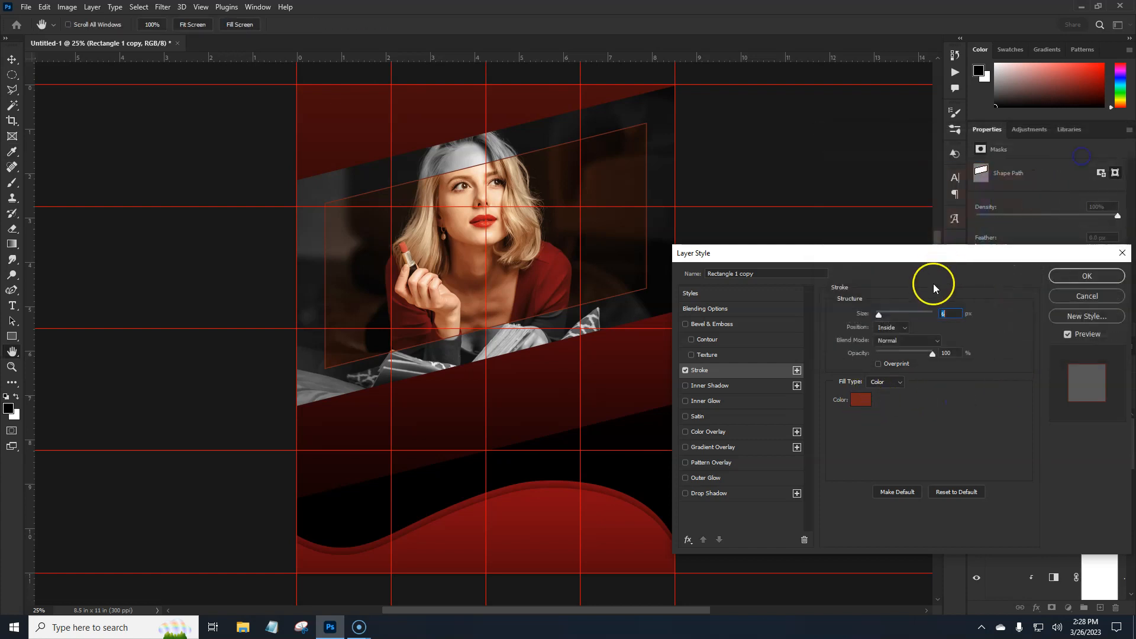
{"action": "left_click", "coordinate": [1087, 277]}
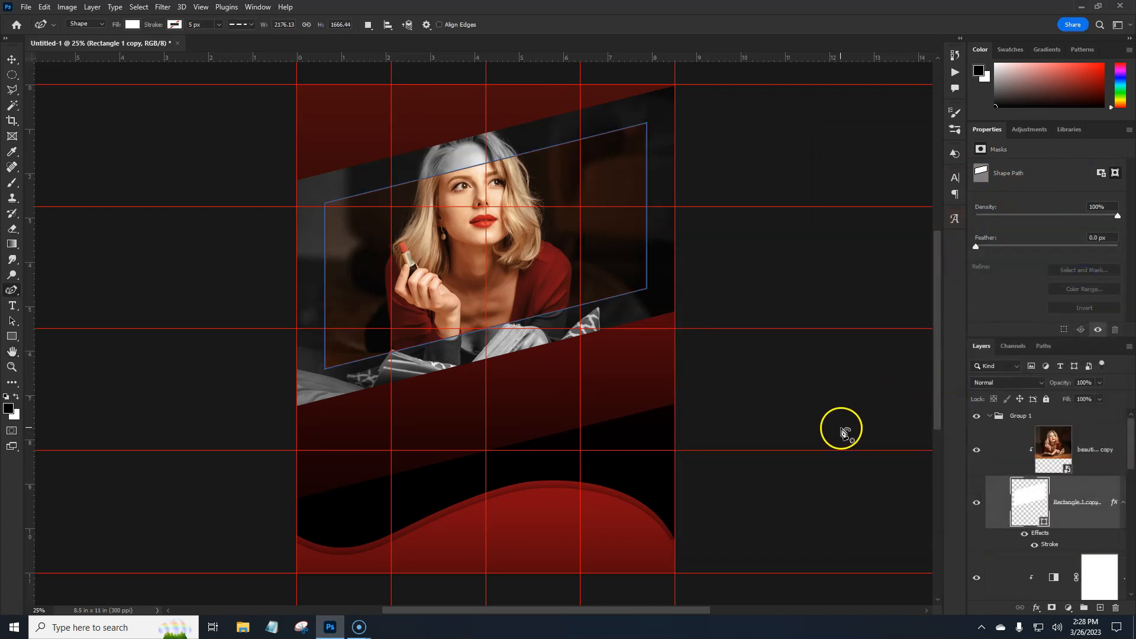
{"action": "key", "text": "ctrl+h"}
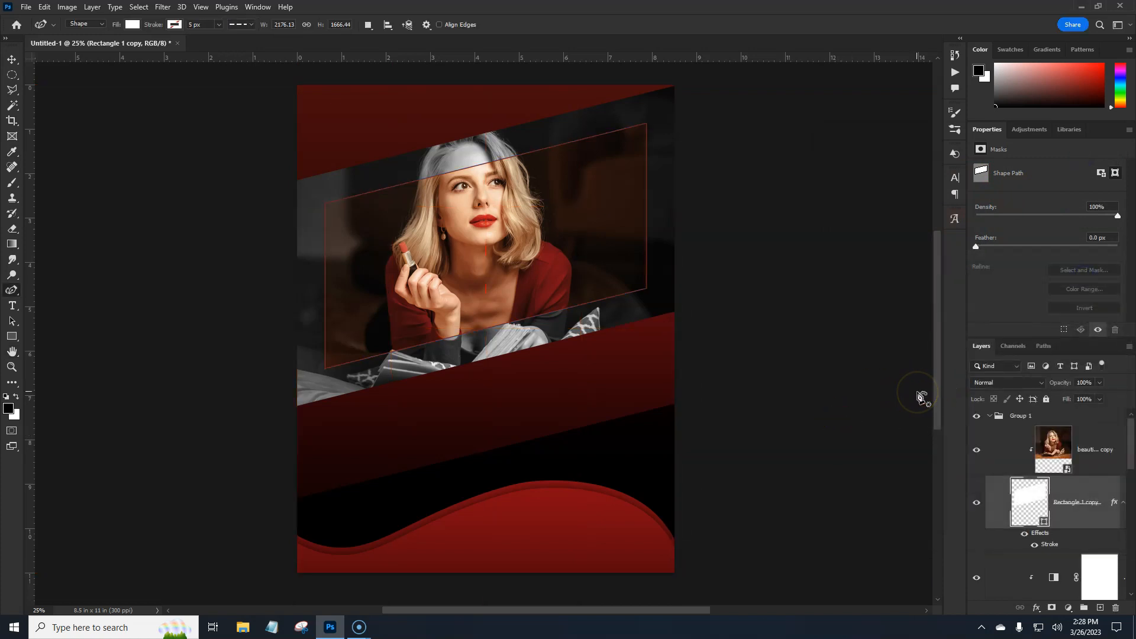
{"action": "key", "text": "ctrl+h"}
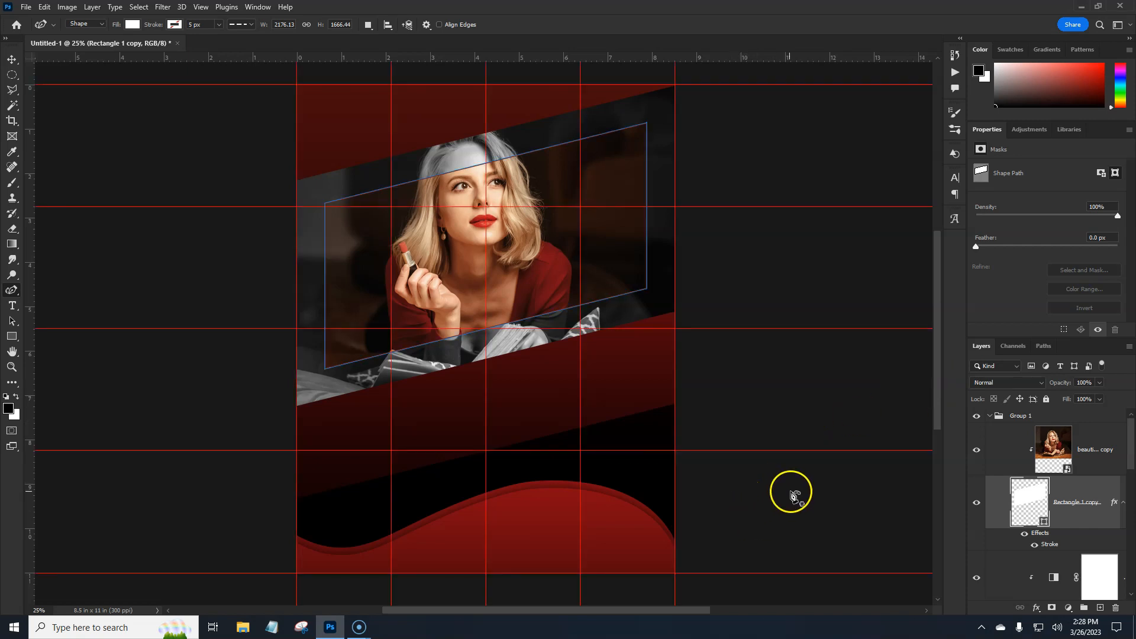
- Collapse Group 1 and set the Horizontal Type tool's font to Sofachrome Book Italic
{"action": "left_click", "coordinate": [989, 415]}
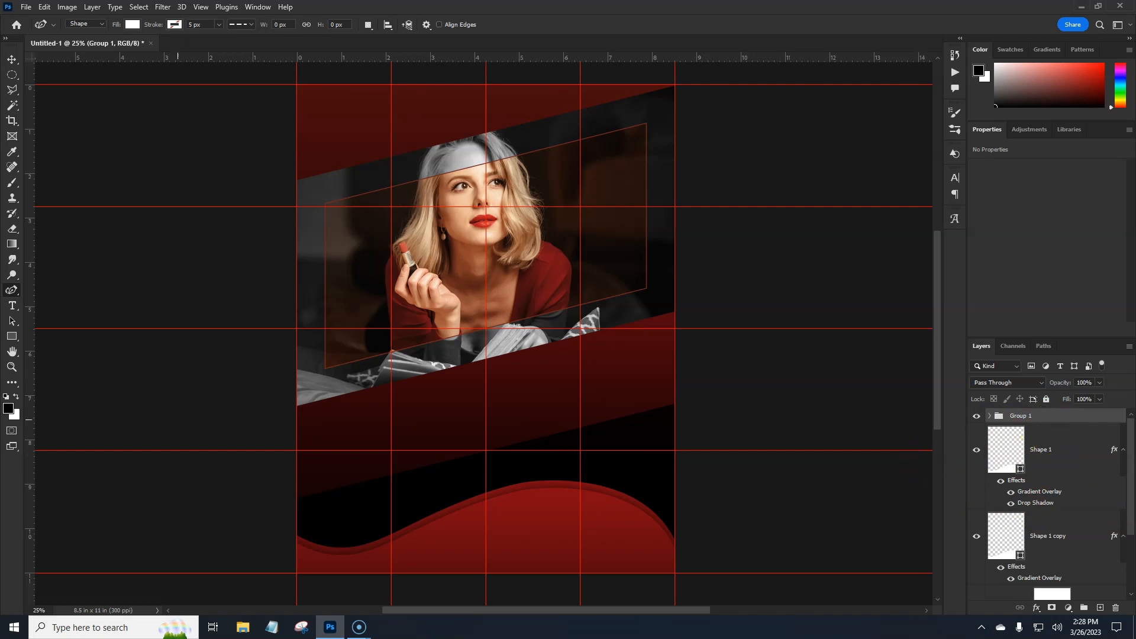
{"action": "left_click", "coordinate": [14, 312]}
{"action": "left_click", "coordinate": [8, 307]}
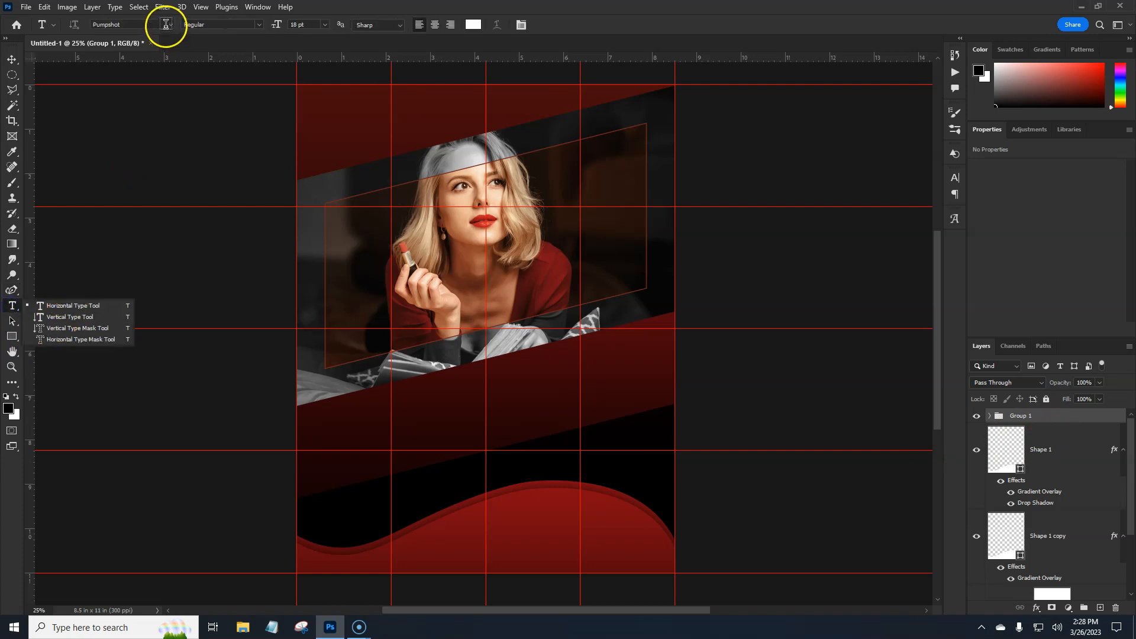
{"action": "left_click", "coordinate": [172, 24]}
{"action": "left_click", "coordinate": [172, 25]}
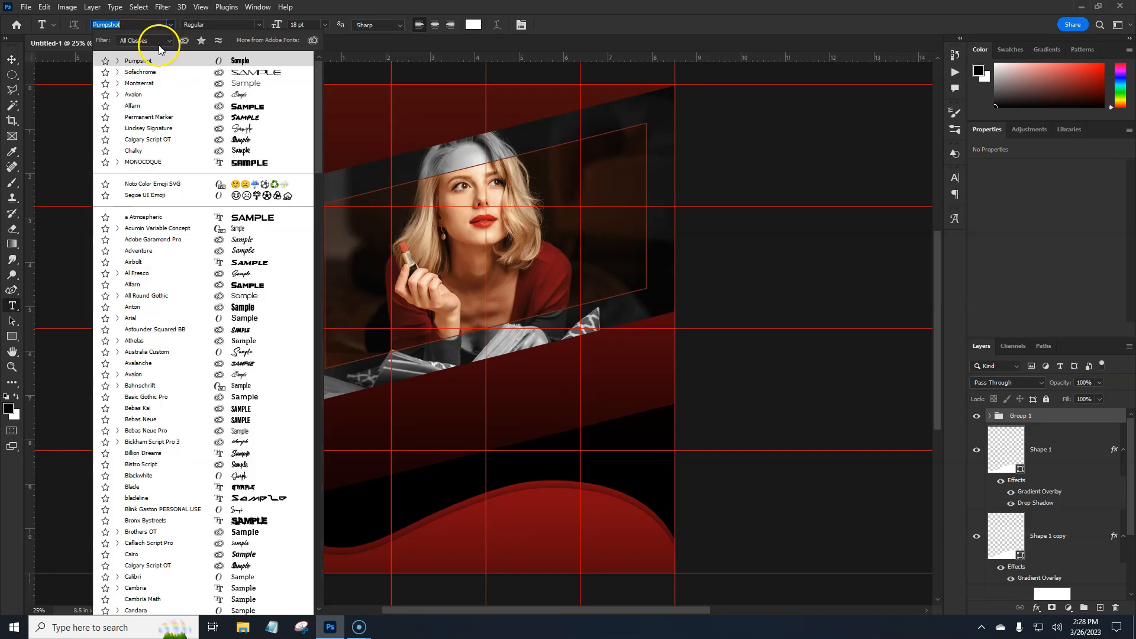
{"action": "left_click", "coordinate": [117, 73]}
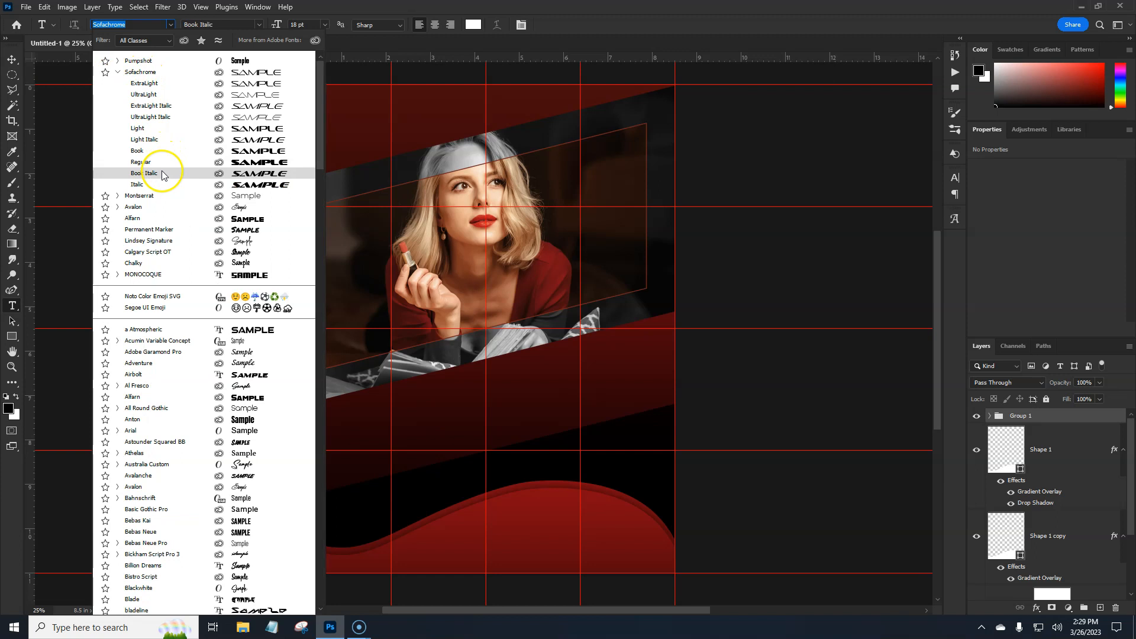
{"action": "left_click", "coordinate": [162, 173]}
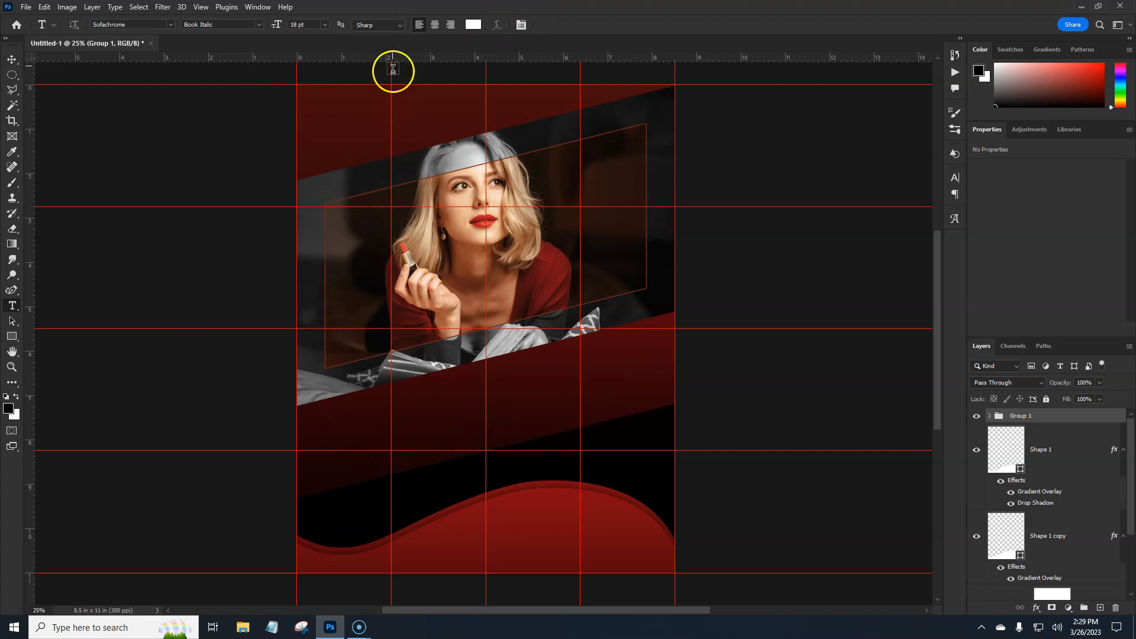
- Add the centre-aligned white title text PHOTOGRAPHY at 18 pt on the dark red band below the photo
{"action": "left_click", "coordinate": [383, 26]}
{"action": "left_click", "coordinate": [383, 25]}
{"action": "left_click", "coordinate": [435, 26]}
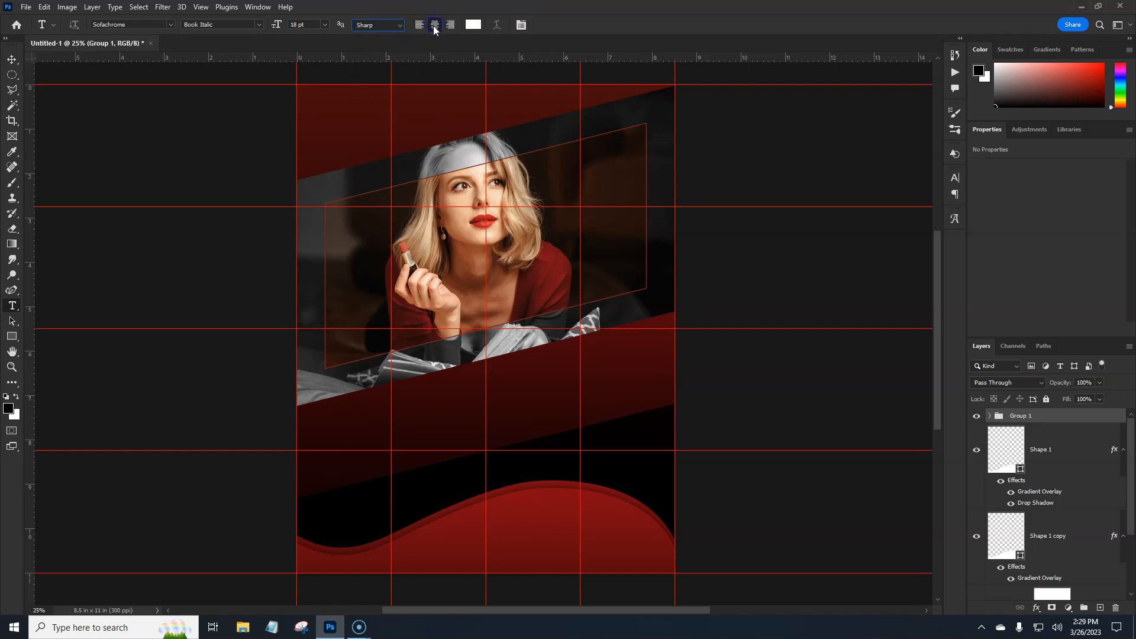
{"action": "left_click", "coordinate": [486, 408]}
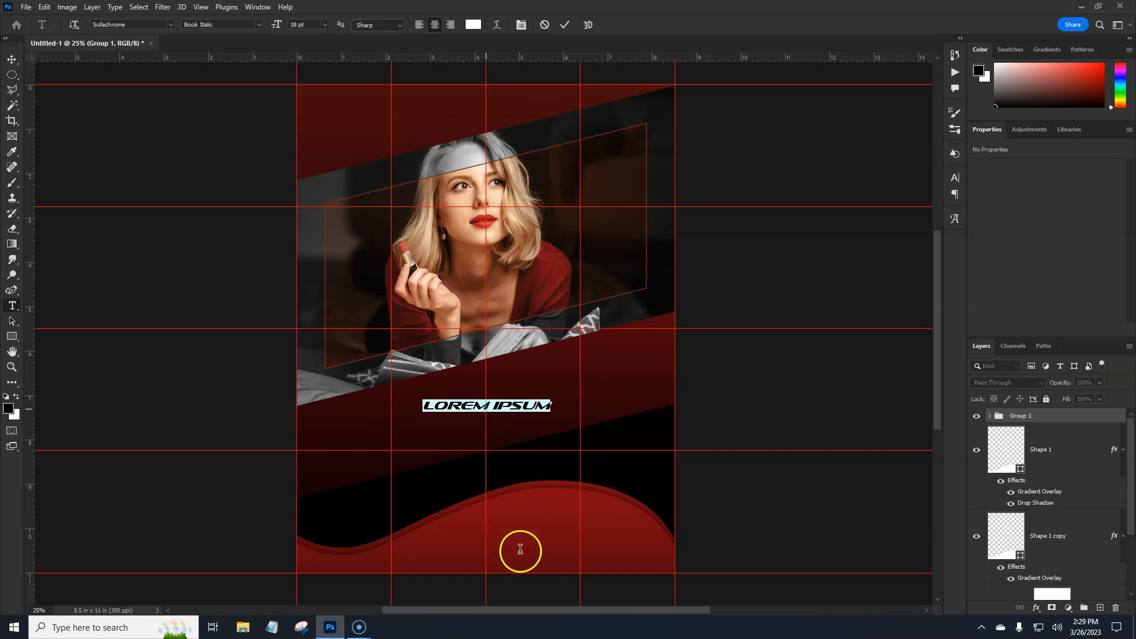
{"action": "key", "text": "BackSpace"}
{"action": "type", "text": "PHOTO"}
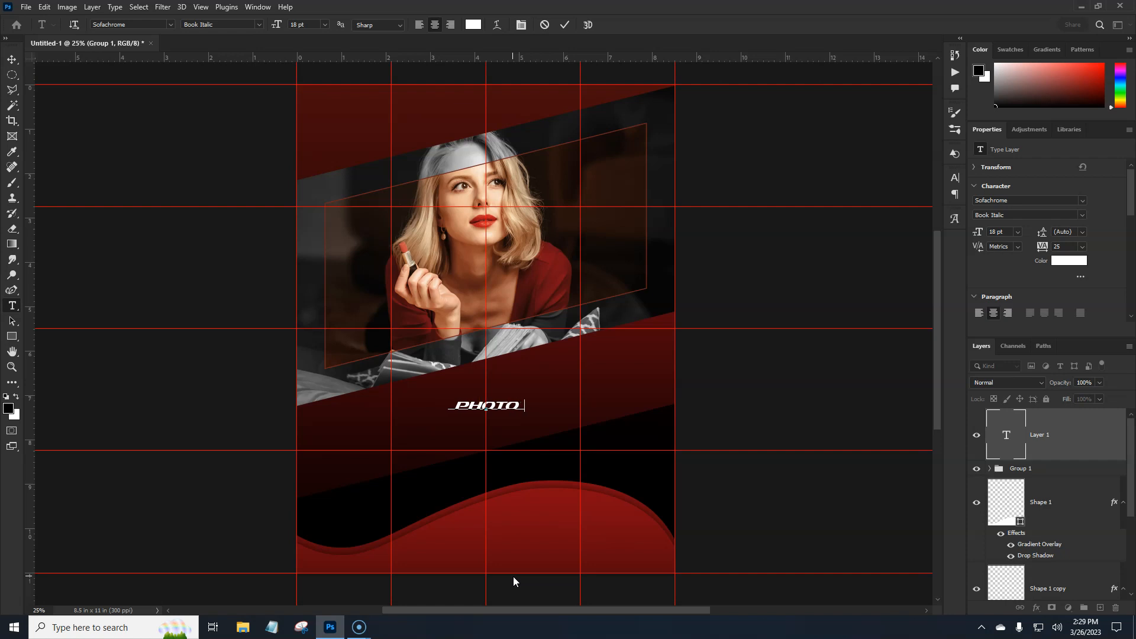
{"action": "type", "text": "GRAPHY"}
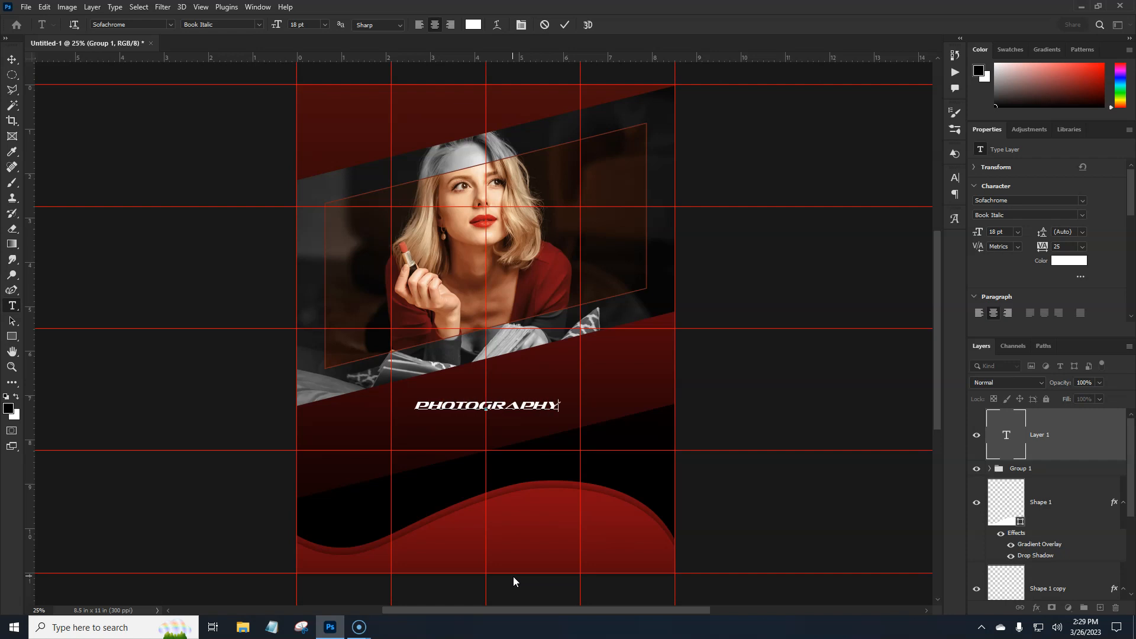
{"action": "key", "text": "ctrl+Return"}
{"action": "left_click", "coordinate": [595, 546]}
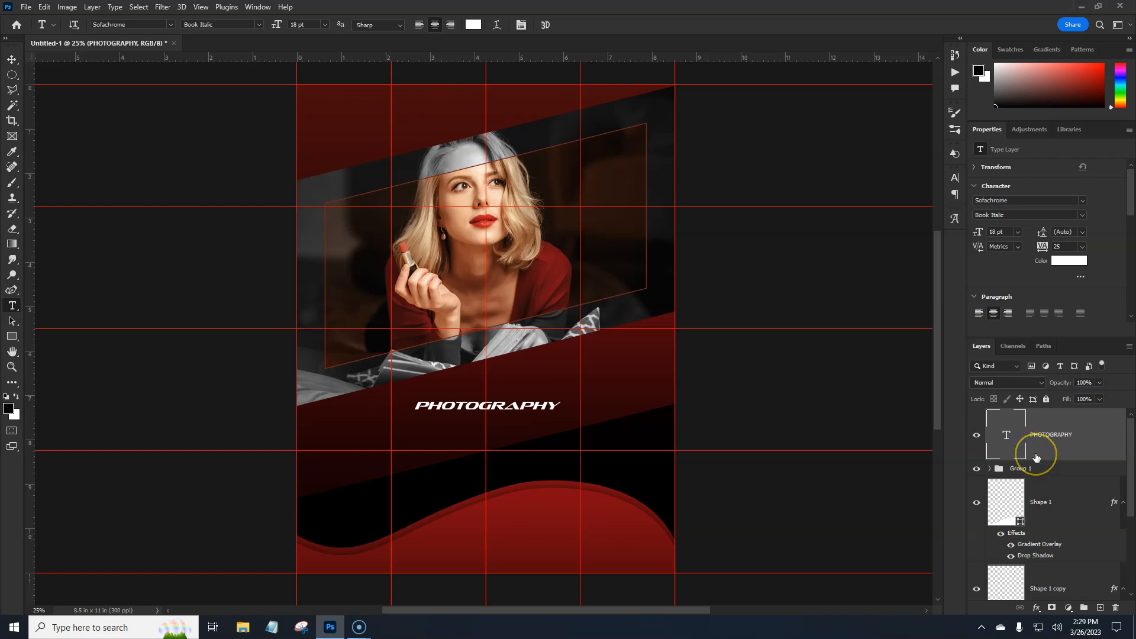
- Scale the PHOTOGRAPHY text proportionally to about 4.16 in wide and centre it horizontally on the canvas
{"action": "key", "text": "ctrl+t"}
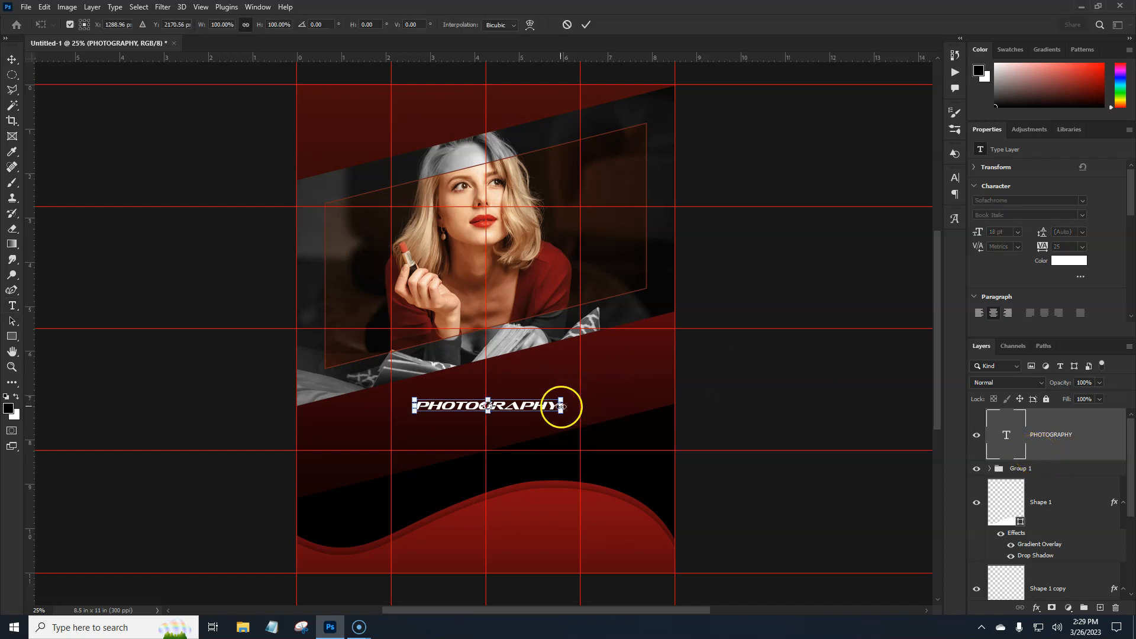
{"action": "left_click_drag", "start_coordinate": [561, 405], "coordinate": [583, 405]}
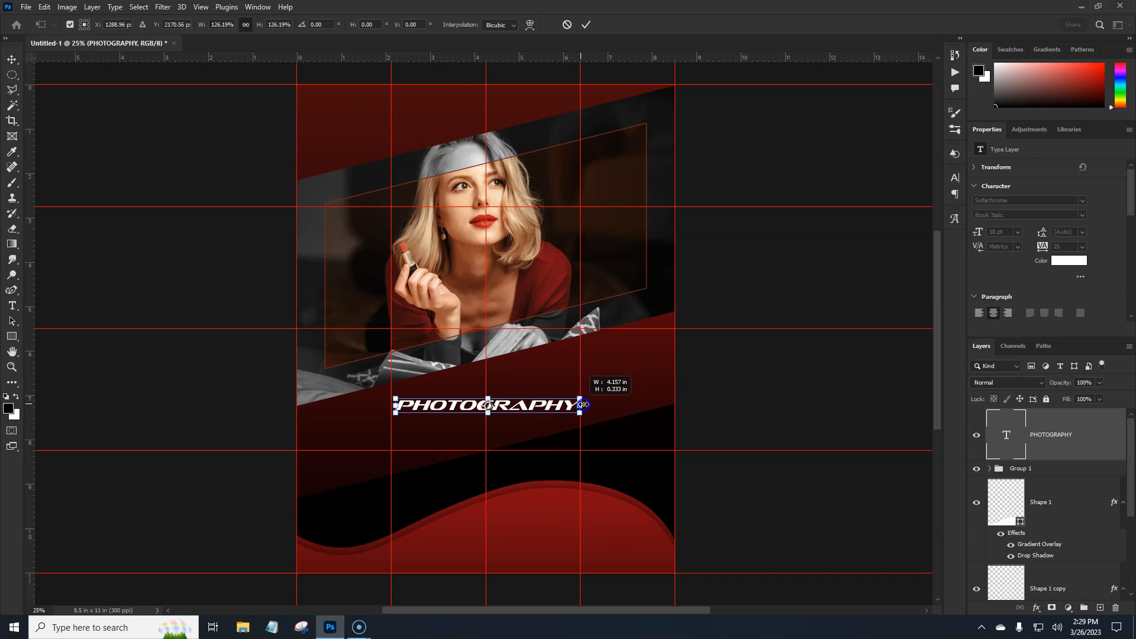
{"action": "key", "text": "Return"}
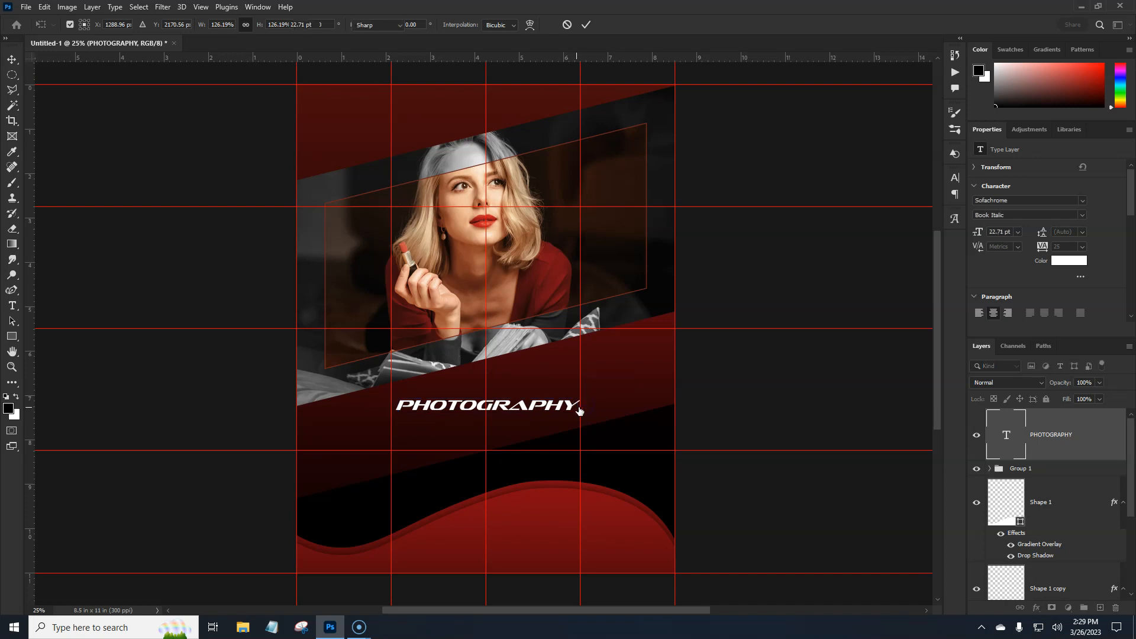
{"action": "left_click", "coordinate": [11, 59]}
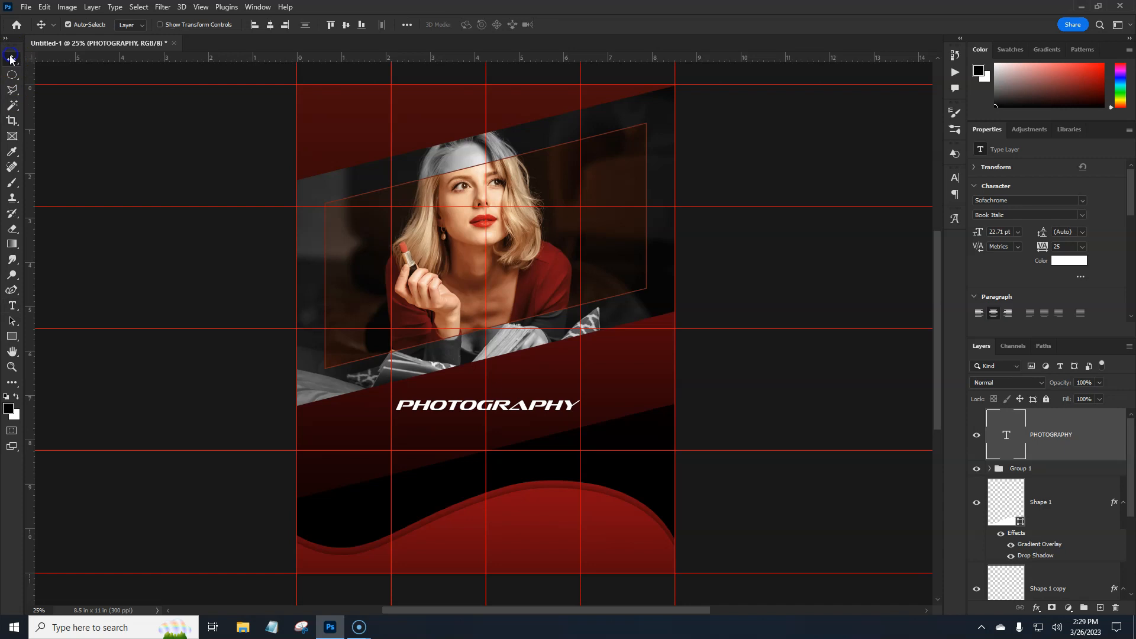
{"action": "left_click", "coordinate": [407, 25]}
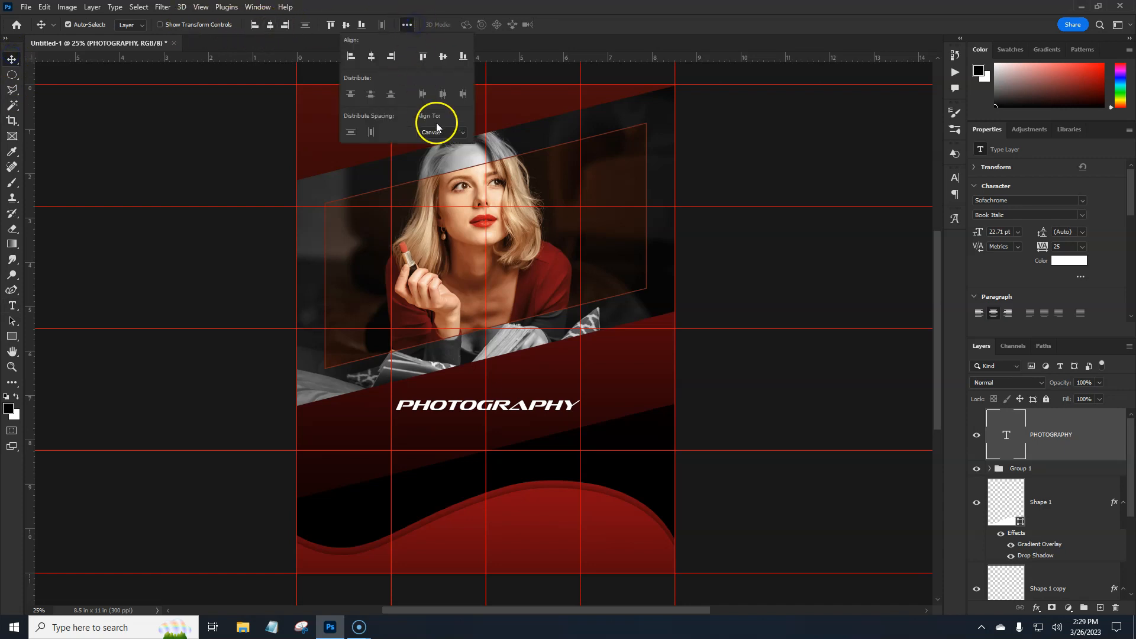
{"action": "left_click", "coordinate": [372, 56]}
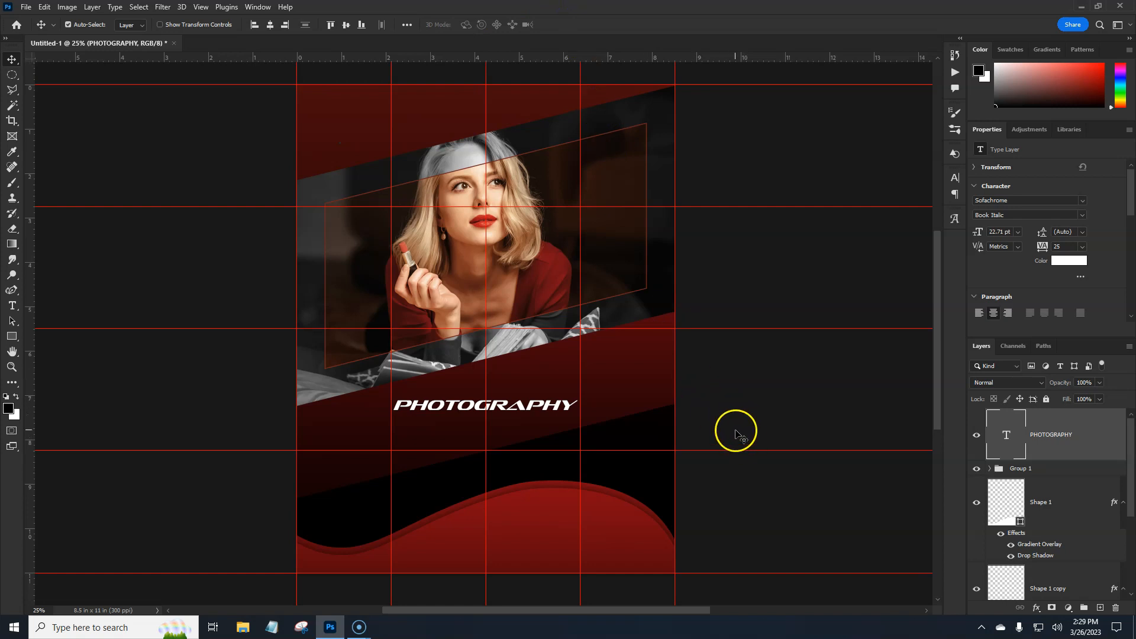
- Rotate the PHOTOGRAPHY text to -15° and enlarge it to about 188% so it spans the slanted band
{"action": "key", "text": "ctrl+t"}
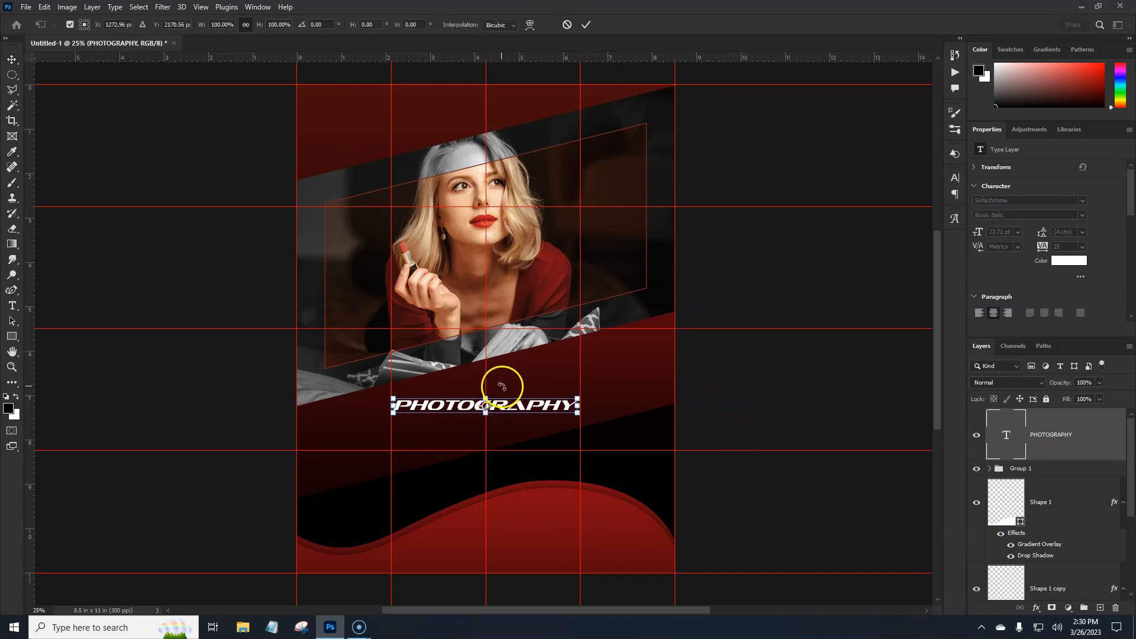
{"action": "left_click_drag", "start_coordinate": [597, 393], "coordinate": [595, 379]}
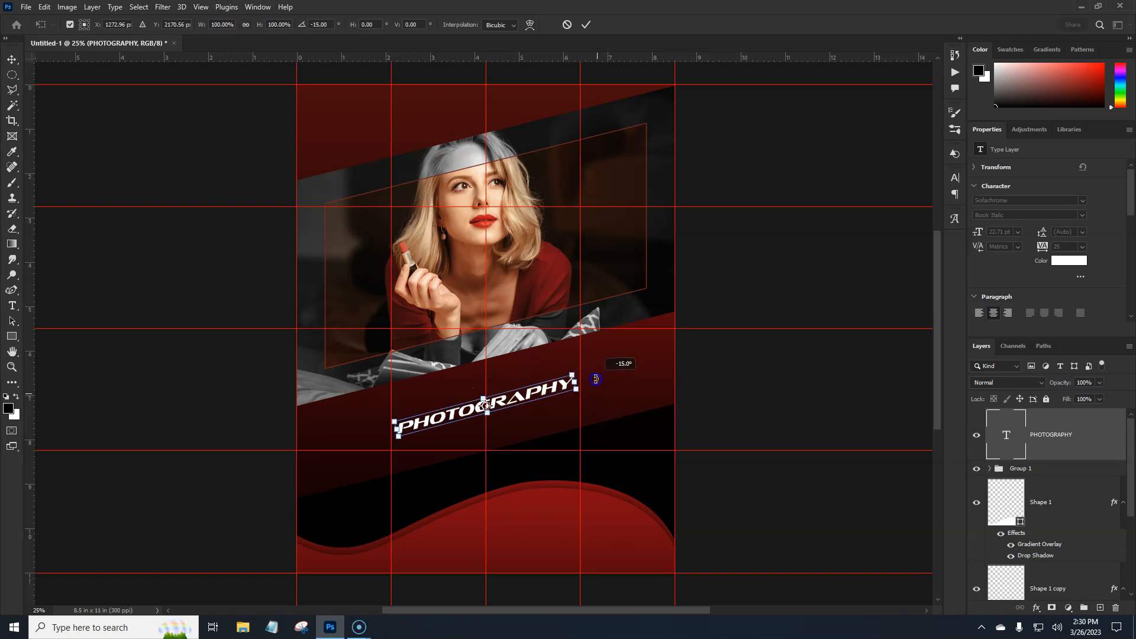
{"action": "left_click_drag", "start_coordinate": [582, 383], "coordinate": [638, 368]}
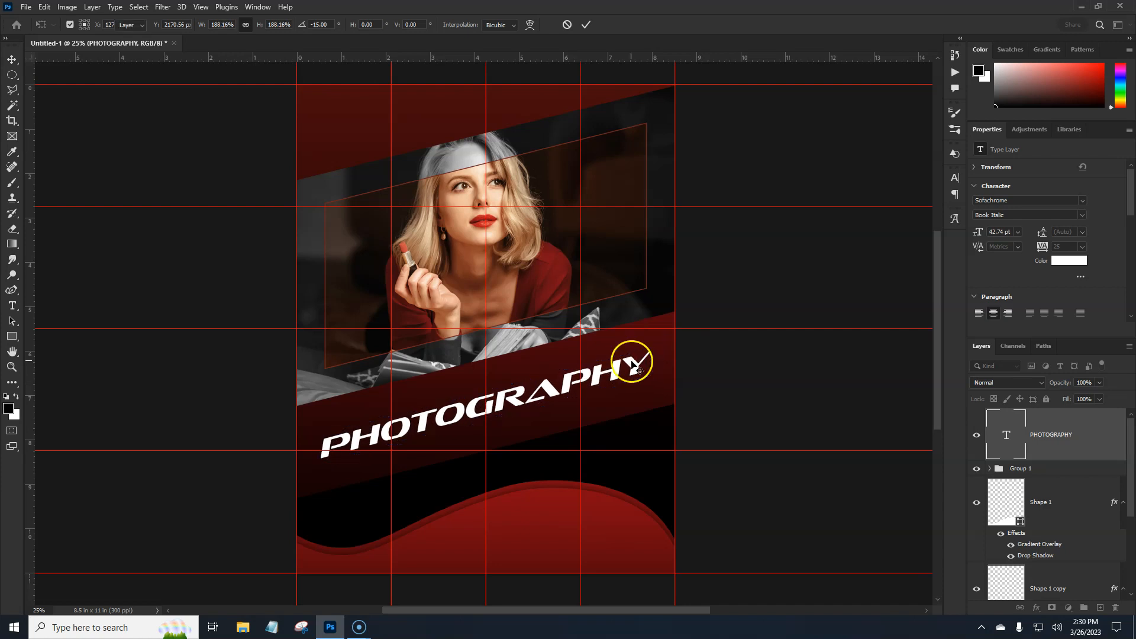
{"action": "key", "text": "Return"}
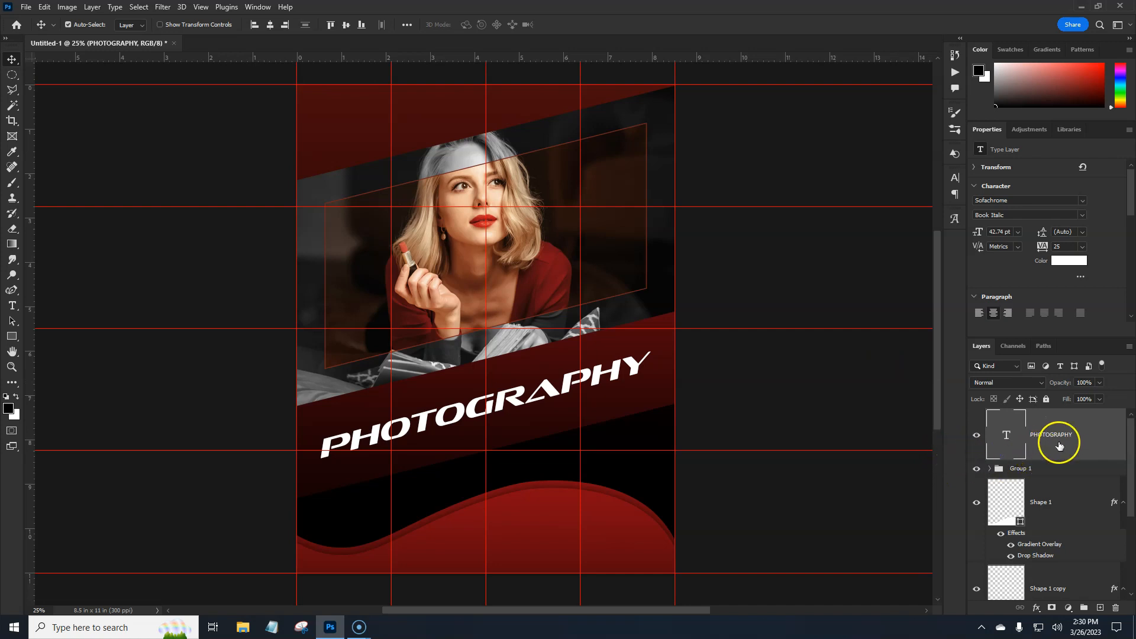
- Duplicate the PHOTOGRAPHY text layer and move the copy straight up about 160 px above the original
{"action": "left_click", "coordinate": [1090, 446]}
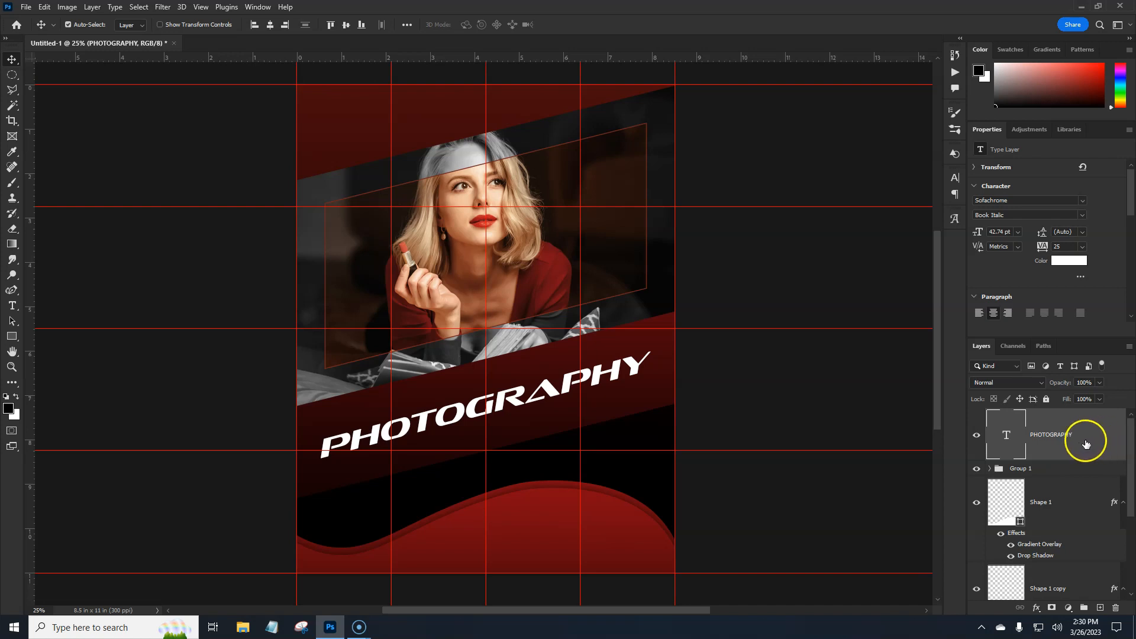
{"action": "key", "text": "ctrl+j"}
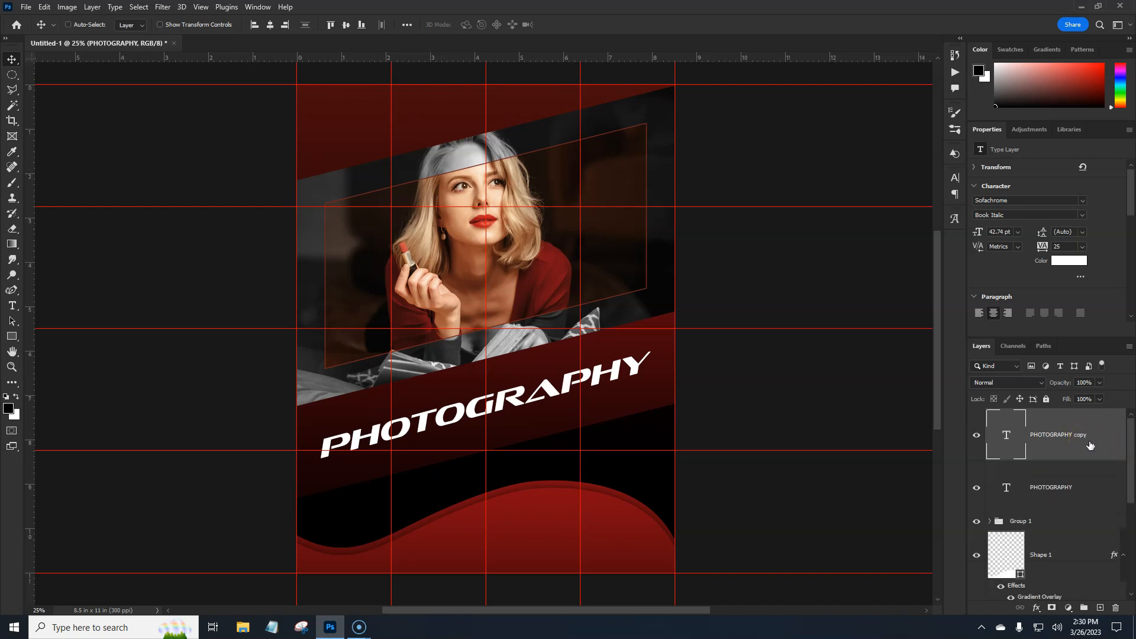
{"action": "key", "text": "ctrl+t"}
{"action": "key", "text": "shift+Down"}
{"action": "key", "text": "shift+Down"}
{"action": "key", "text": "shift+Down"}
{"action": "key", "text": "shift+Down"}
{"action": "key", "text": "shift+Down"}
{"action": "key", "text": "shift+Down"}
{"action": "key", "text": "shift+Down"}
{"action": "key", "text": "shift+Down"}
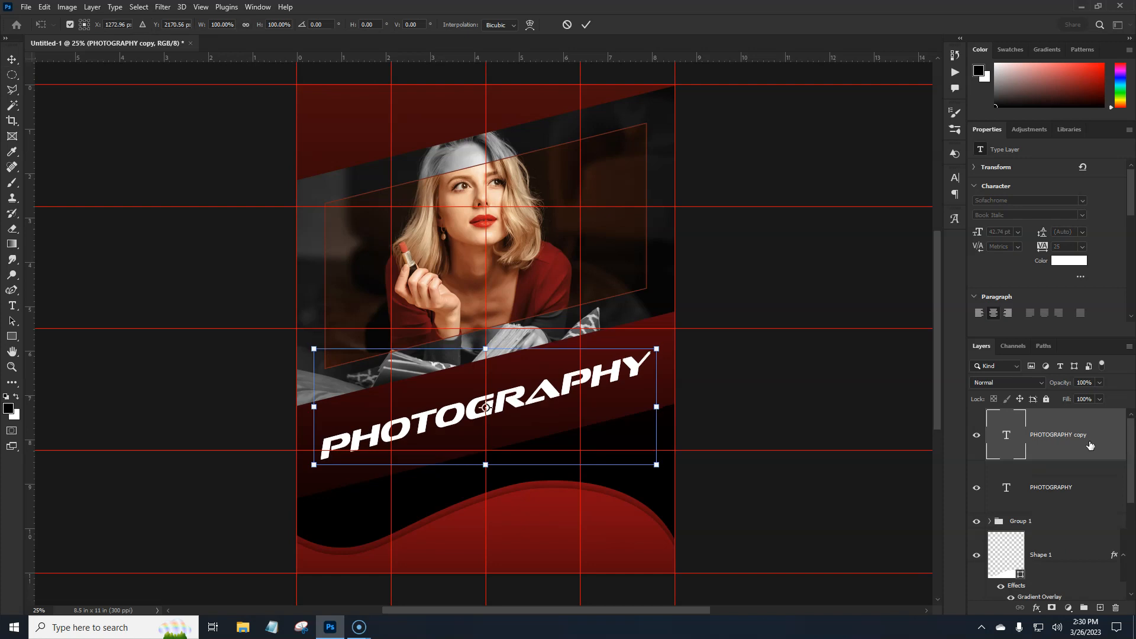
{"action": "key", "text": "shift+Up"}
{"action": "key", "text": "shift+Up"}
{"action": "key", "text": "shift+Up"}
{"action": "key", "text": "shift+Up"}
{"action": "key", "text": "shift+Up"}
{"action": "key", "text": "shift+Up"}
{"action": "key", "text": "shift+Up"}
{"action": "key", "text": "shift+Up"}
{"action": "key", "text": "shift+Up"}
{"action": "key", "text": "shift+Up"}
{"action": "key", "text": "shift+Up"}
{"action": "key", "text": "shift+Up"}
{"action": "key", "text": "shift+Up"}
{"action": "key", "text": "shift+Up"}
{"action": "key", "text": "shift+Up"}
{"action": "key", "text": "shift+Up"}
{"action": "key", "text": "shift+Up"}
{"action": "key", "text": "shift+Up"}
{"action": "key", "text": "shift+Up"}
{"action": "key", "text": "shift+Up"}
{"action": "key", "text": "shift+Up"}
{"action": "key", "text": "shift+Up"}
{"action": "key", "text": "shift+Up"}
{"action": "key", "text": "shift+Up"}
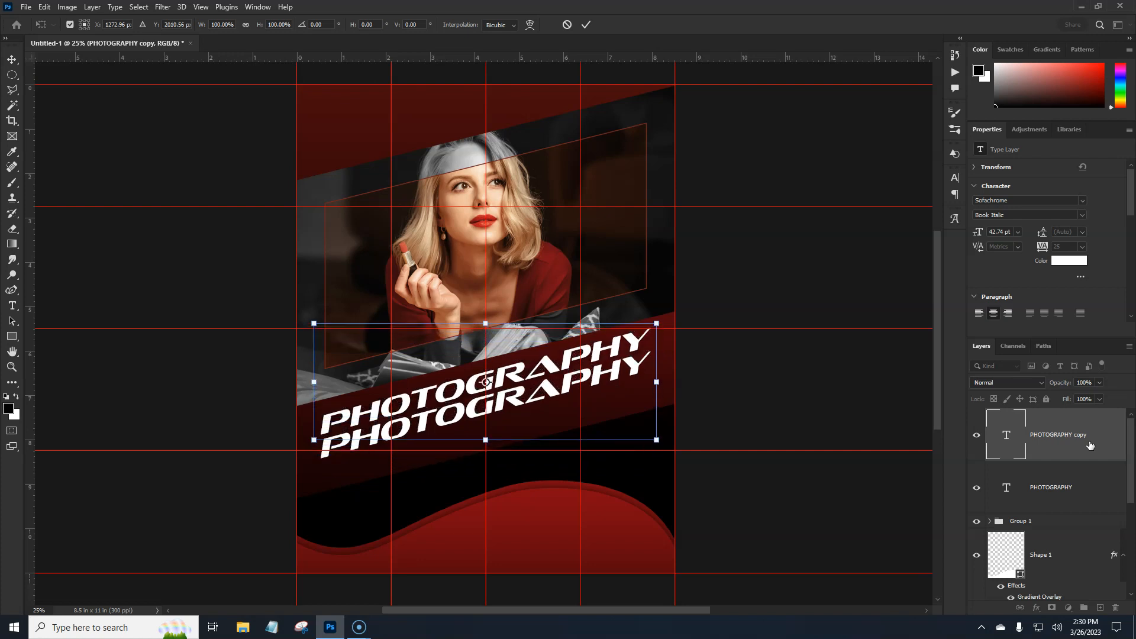
{"action": "key", "text": "Return"}
- Replace the upper text copy with OLIVIA to form the studio name's first line
{"action": "left_click", "coordinate": [1007, 438]}
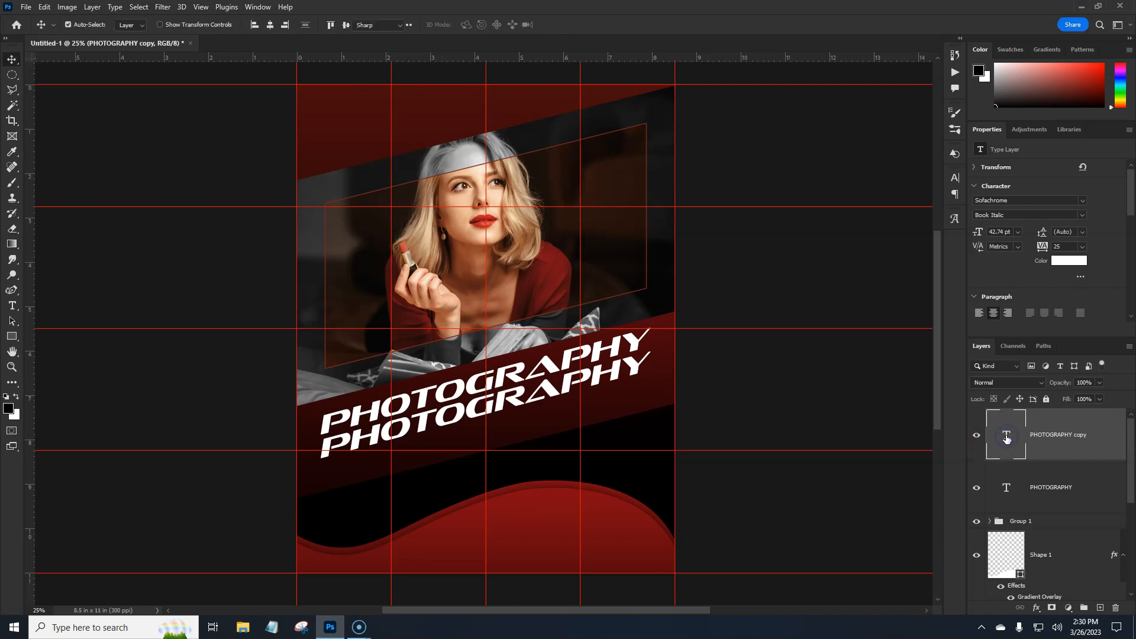
{"action": "double_click", "coordinate": [1007, 438]}
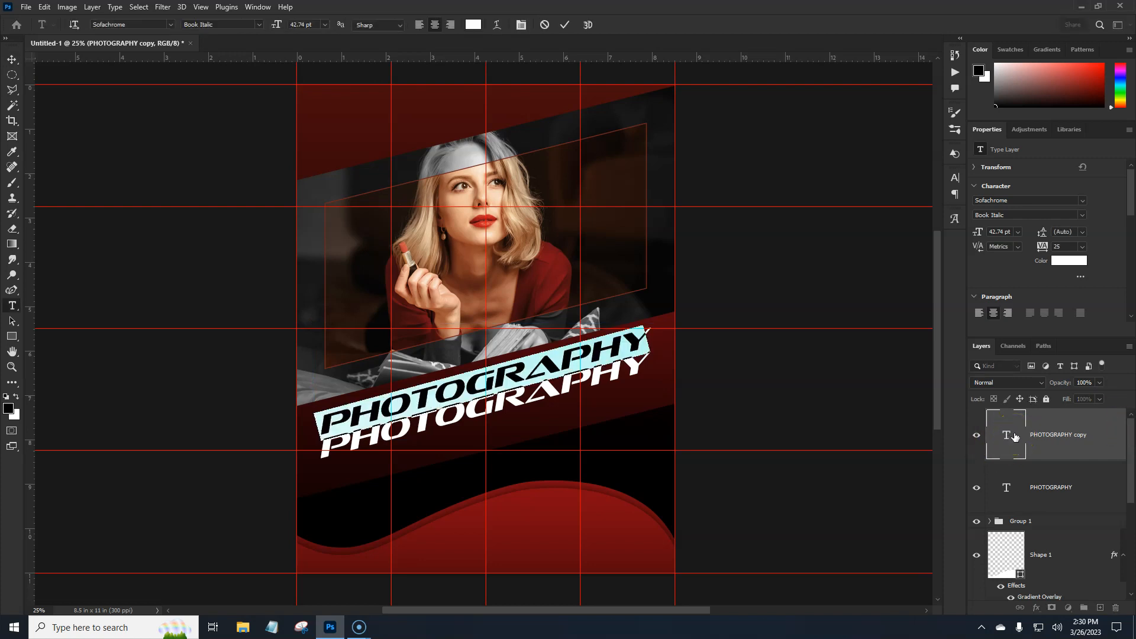
{"action": "type", "text": "OLI"}
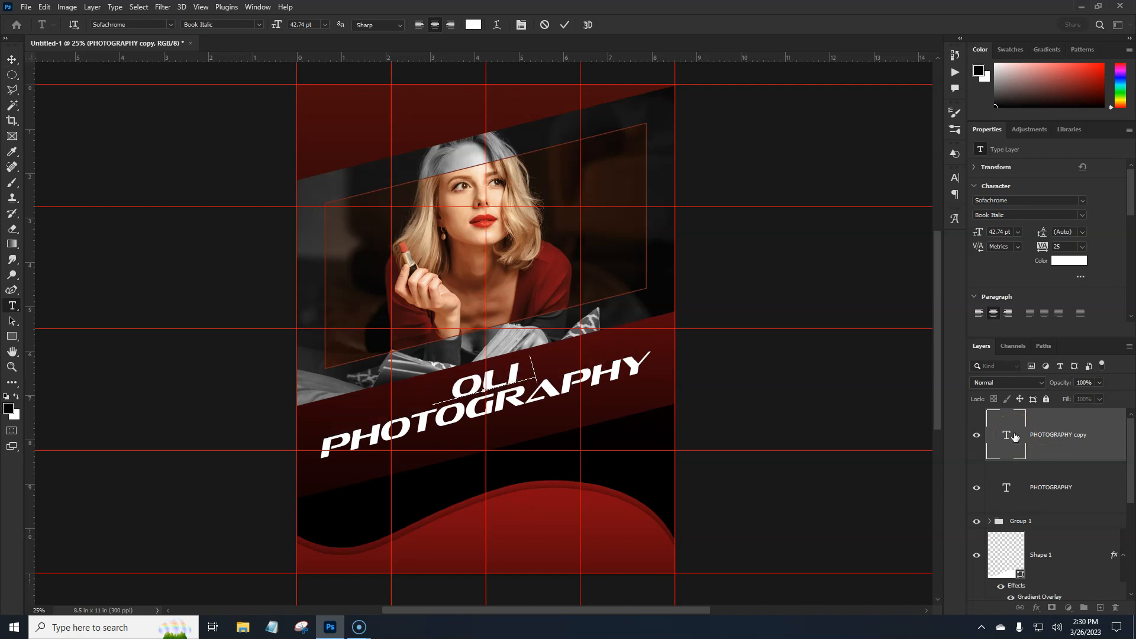
{"action": "type", "text": "VIA"}
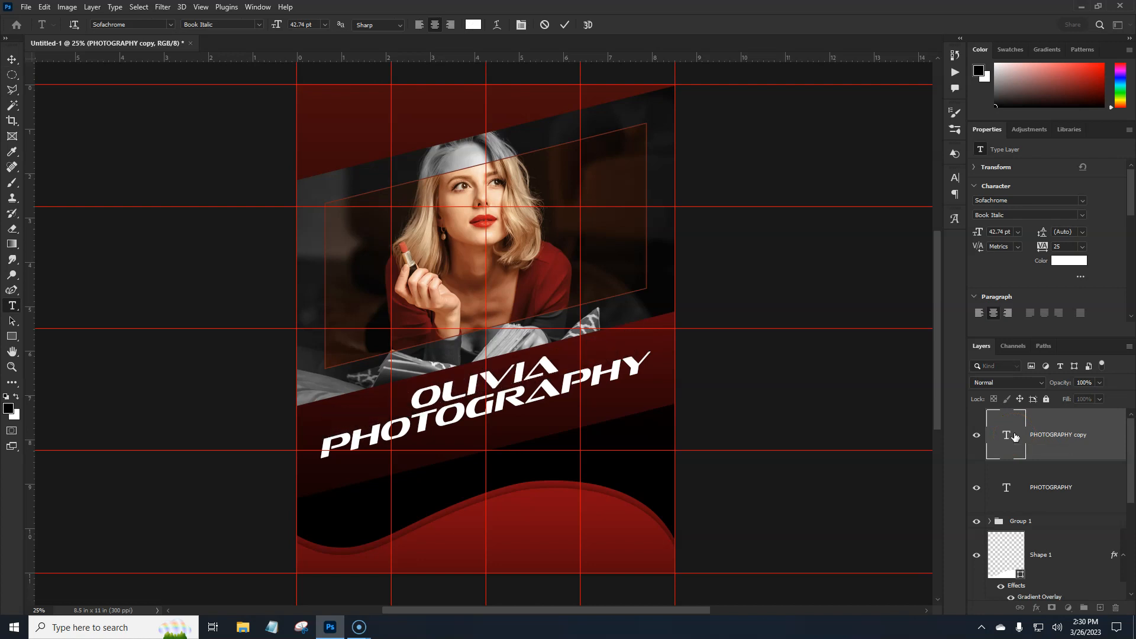
{"action": "key", "text": "ctrl+Return"}
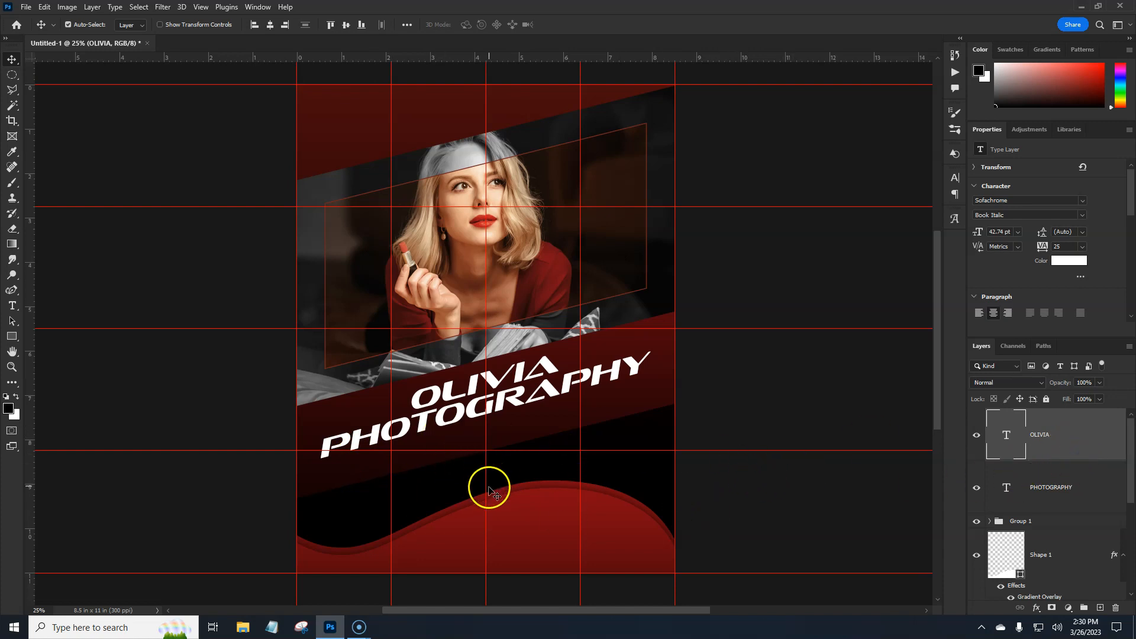
- Draw a thin vertical white rectangle about 36 px wide and 429 px high on the centre guide below the title
{"action": "left_click", "coordinate": [23, 339]}
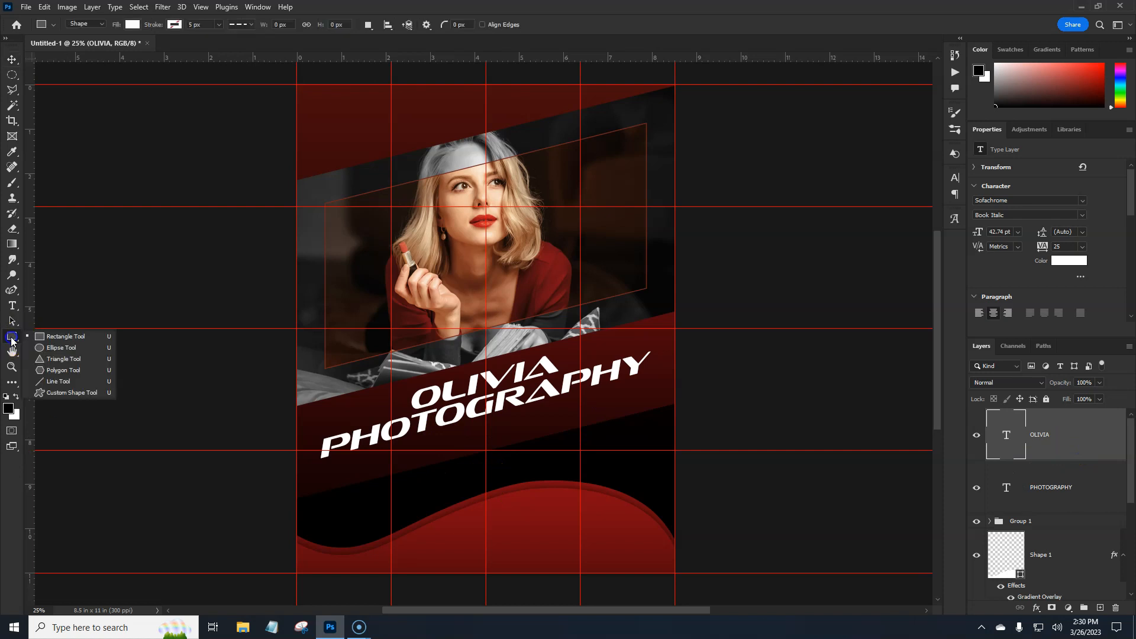
{"action": "left_click", "coordinate": [61, 339]}
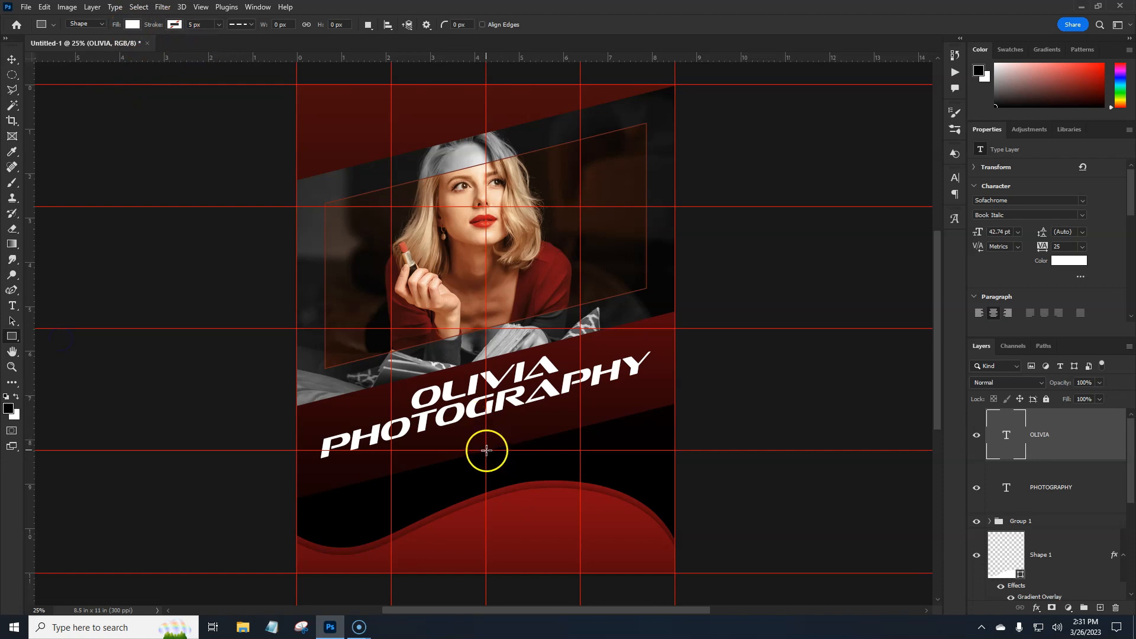
{"action": "left_click_drag", "start_coordinate": [487, 451], "coordinate": [491, 514]}
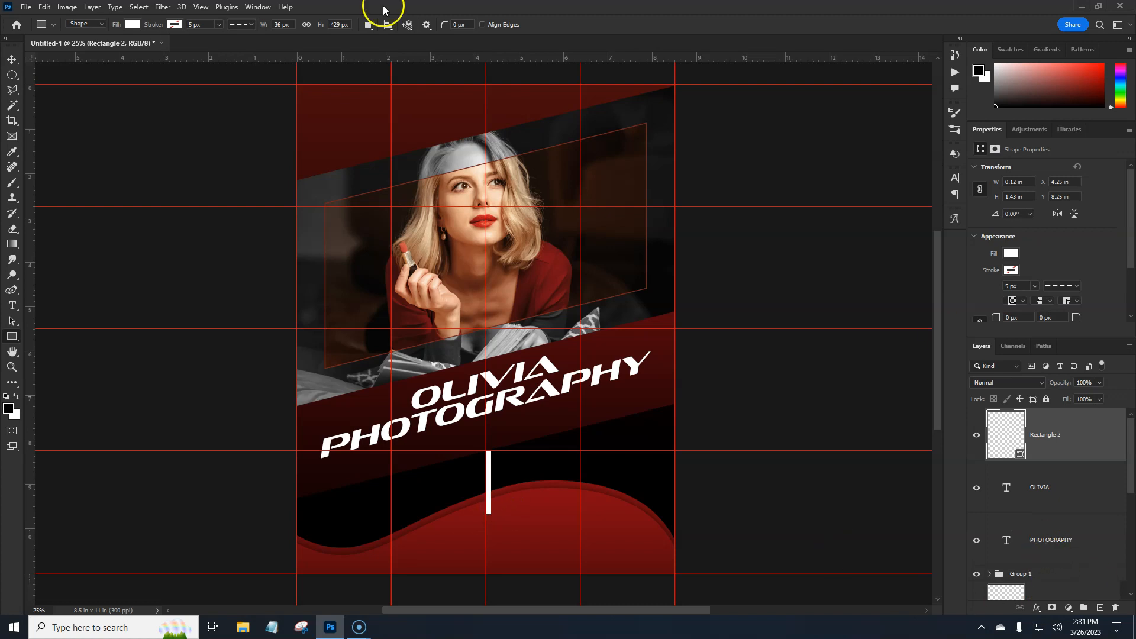
- Centre the thin rectangle horizontally on the canvas and move it down to about Y 8.85 in
{"action": "left_click", "coordinate": [14, 59]}
{"action": "left_click", "coordinate": [269, 24]}
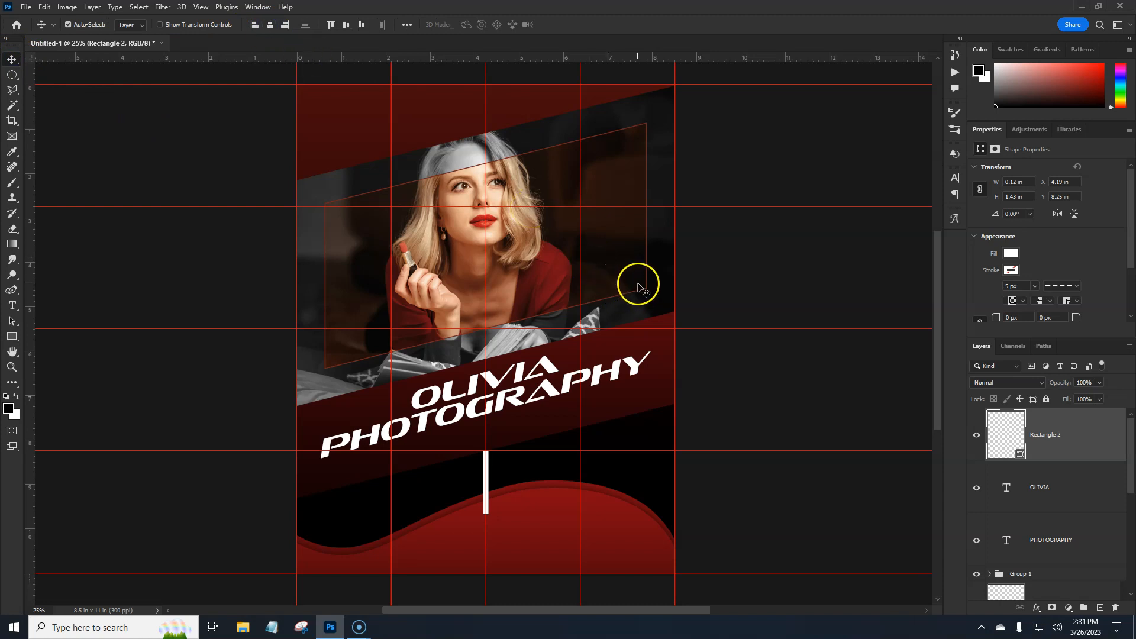
{"action": "key", "text": "ctrl+t"}
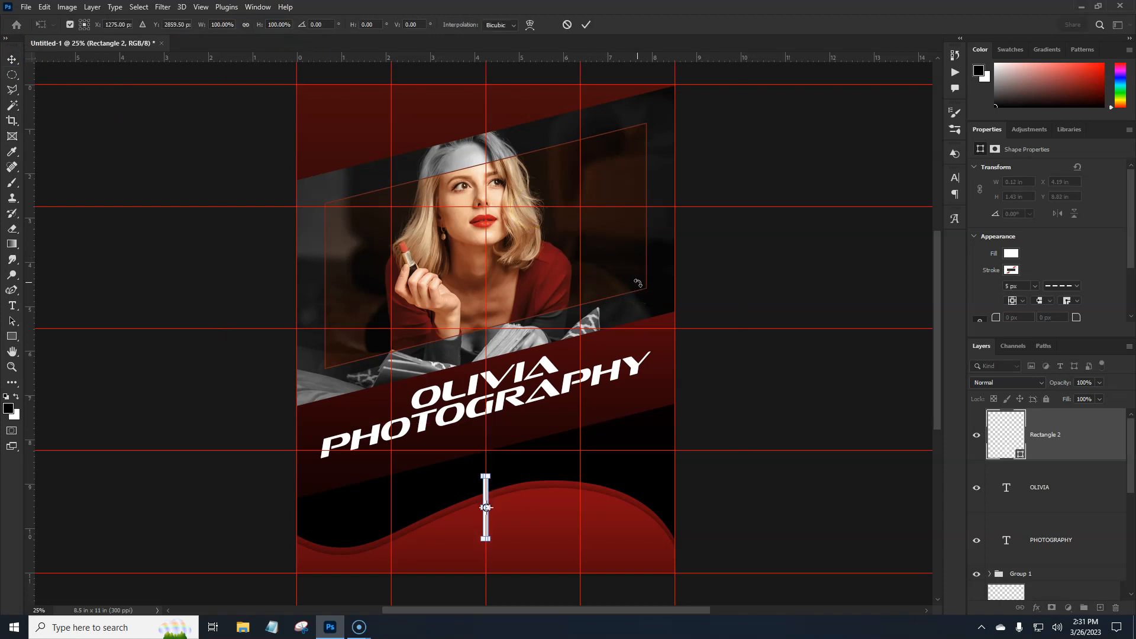
{"action": "key", "text": "Return"}
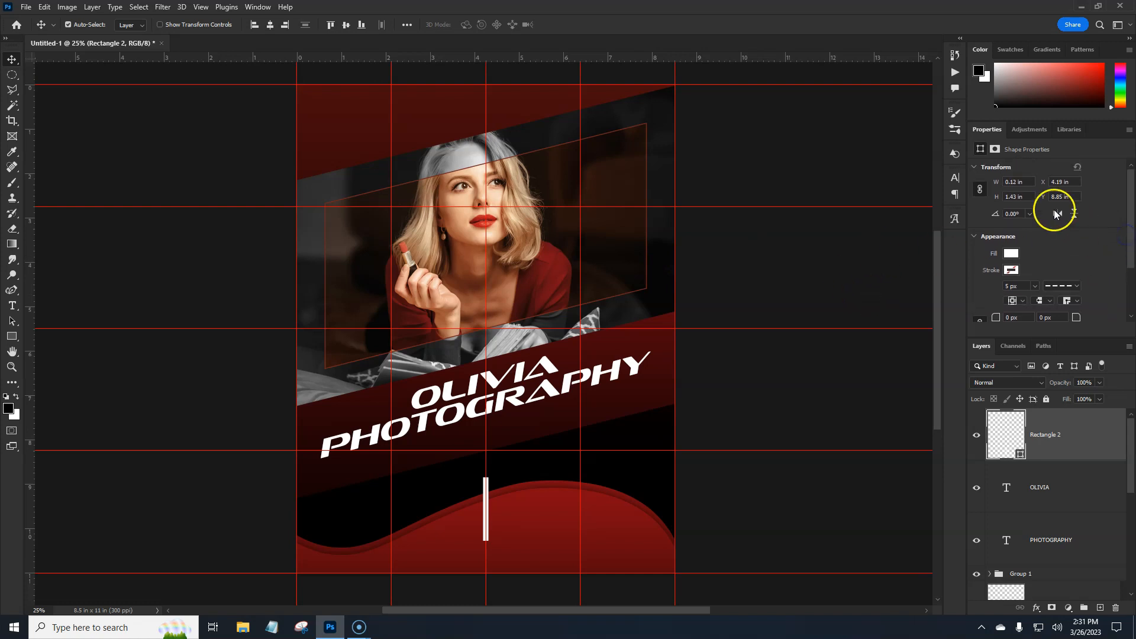
- Set the thin rectangle's height to 1 in and its width to 0.05 in
{"action": "left_click", "coordinate": [1017, 197]}
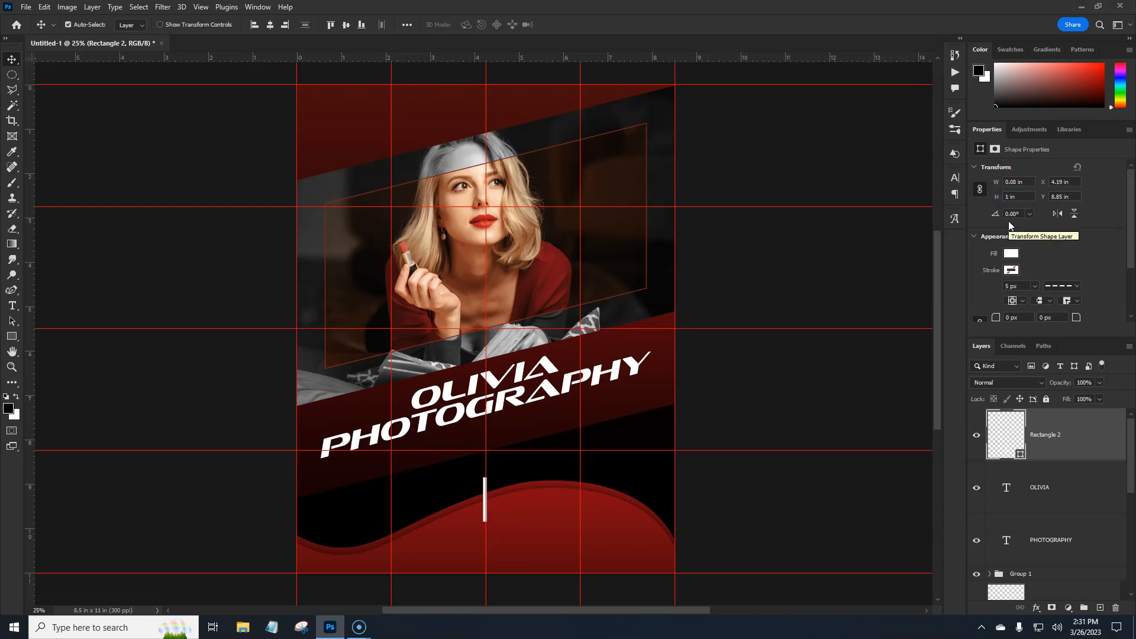
{"action": "double_click", "coordinate": [1018, 182]}
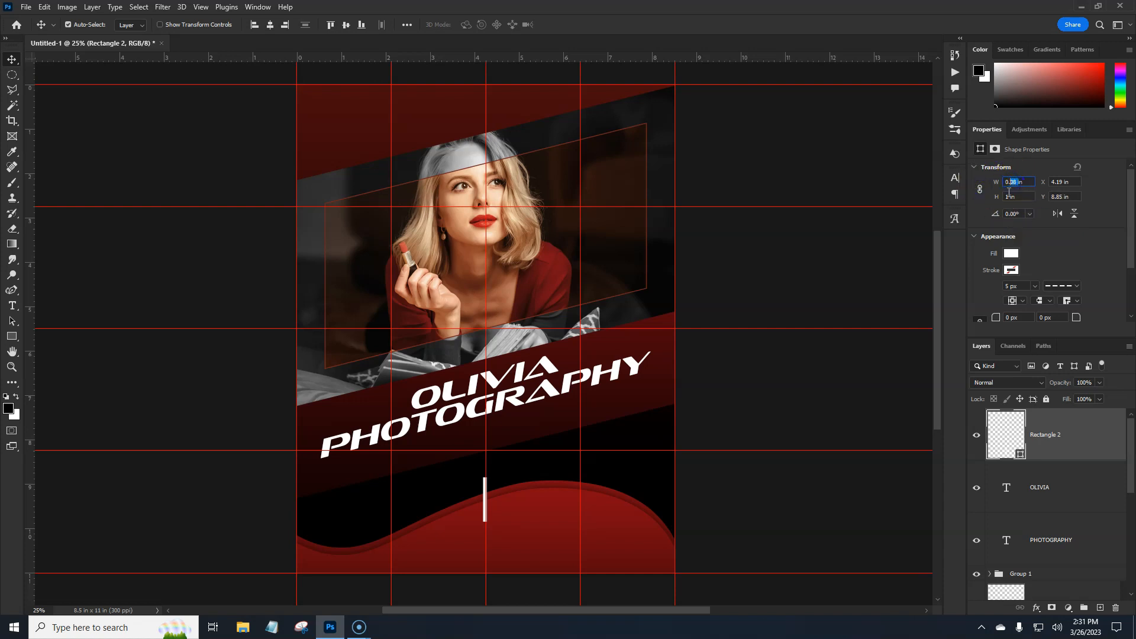
{"action": "key", "text": "BackSpace"}
{"action": "left_click", "coordinate": [1093, 199]}
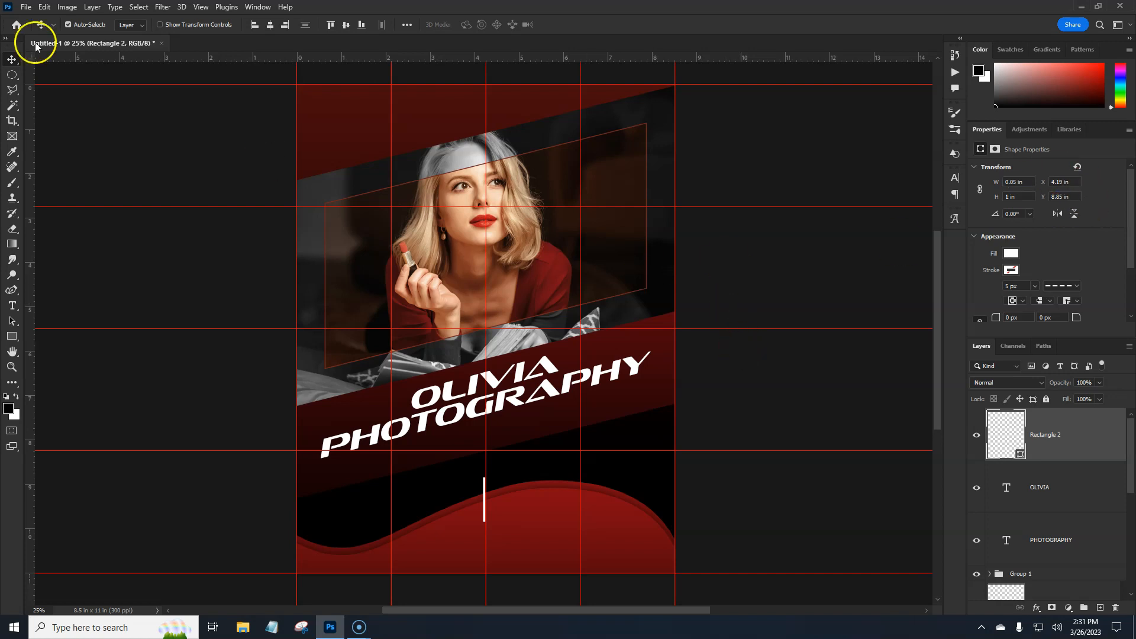
- Re-centre the resized divider line horizontally on the canvas and lower it to about Y 9.18 in
{"action": "left_click", "coordinate": [270, 25]}
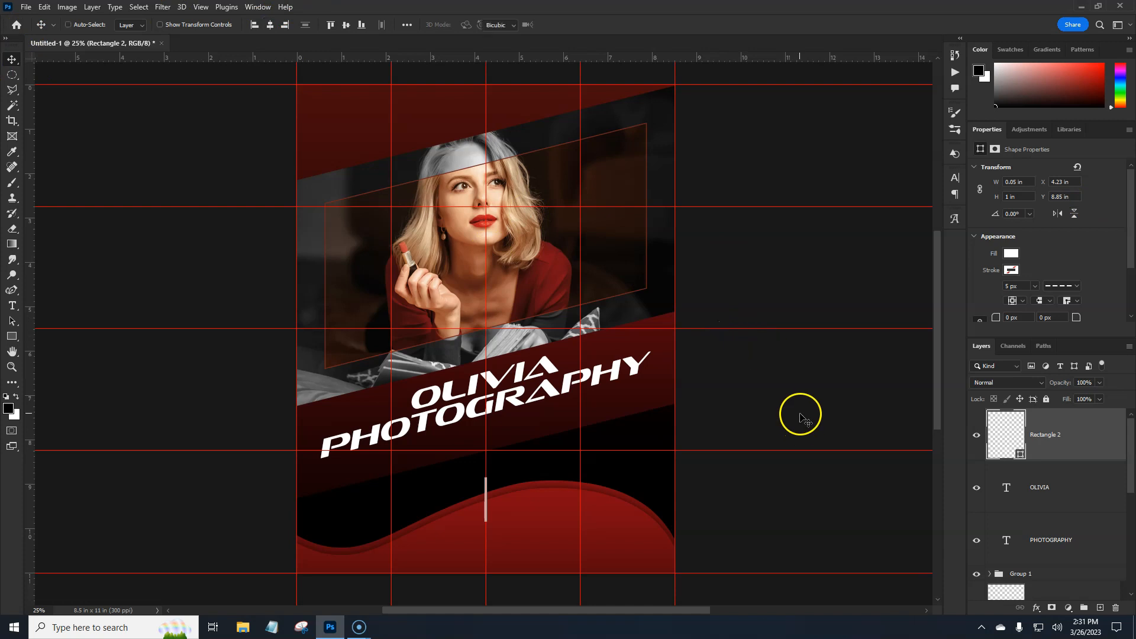
{"action": "key", "text": "ctrl+t"}
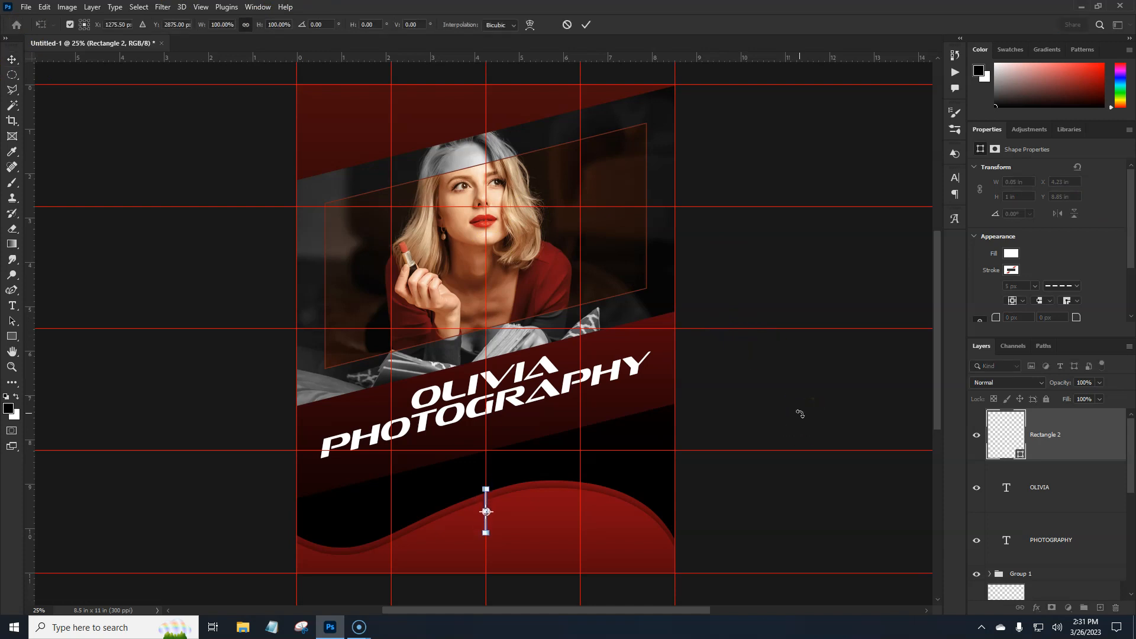
{"action": "key", "text": "Return"}
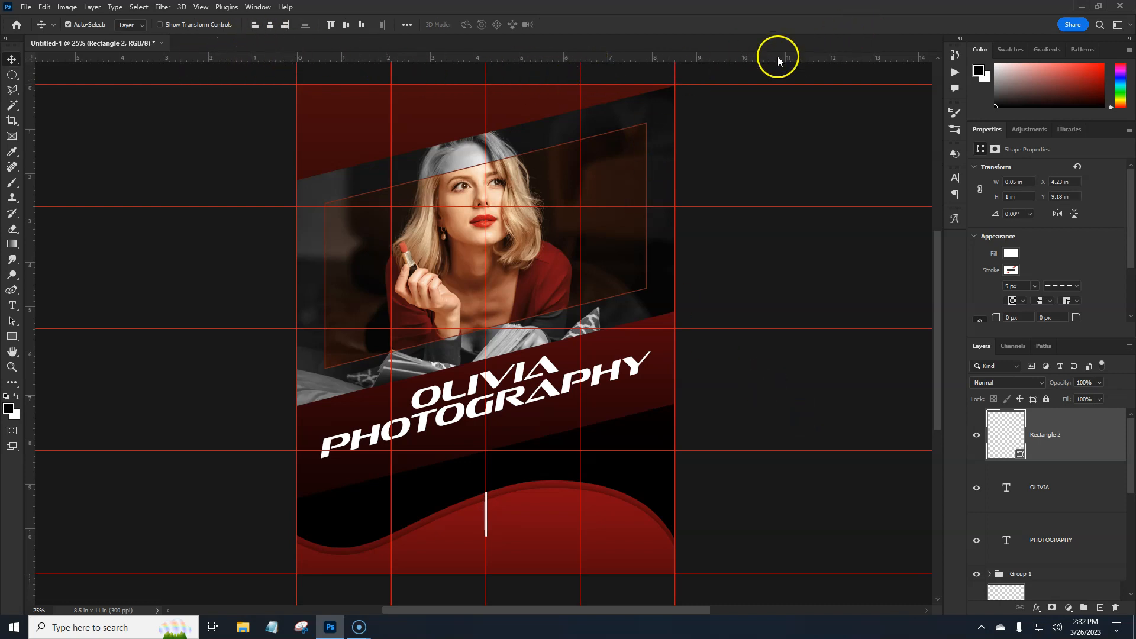
- Add two horizontal guides, one at the upper end and one at the lower end of the white divider line
{"action": "left_click_drag", "start_coordinate": [761, 374], "coordinate": [749, 490]}
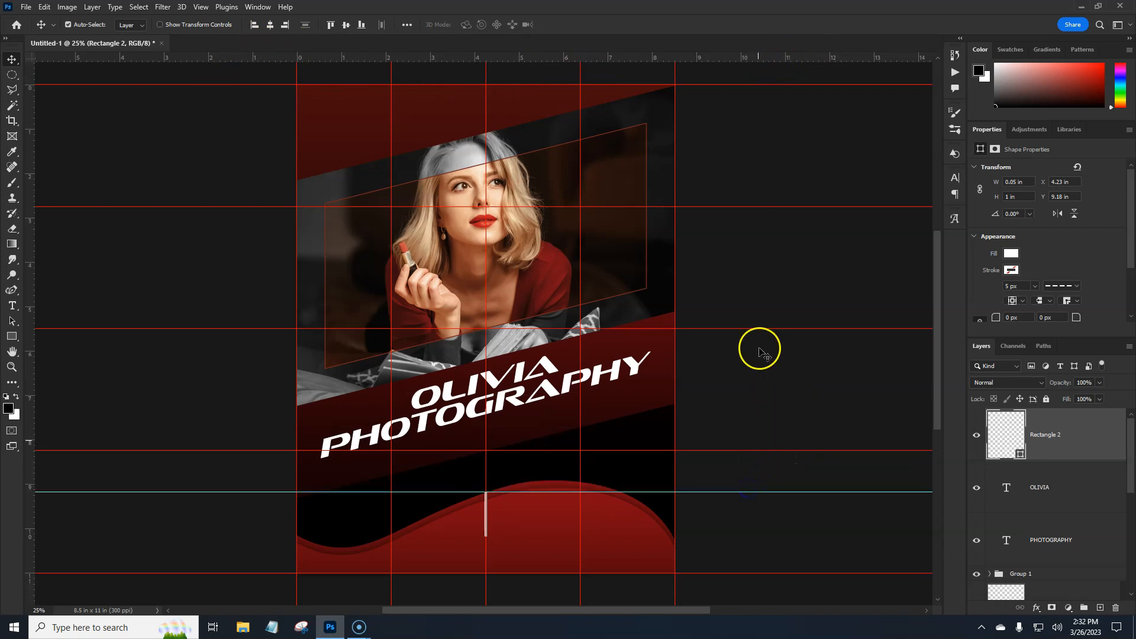
{"action": "left_click_drag", "start_coordinate": [752, 57], "coordinate": [728, 537]}
{"action": "left_click_drag", "start_coordinate": [733, 538], "coordinate": [733, 536]}
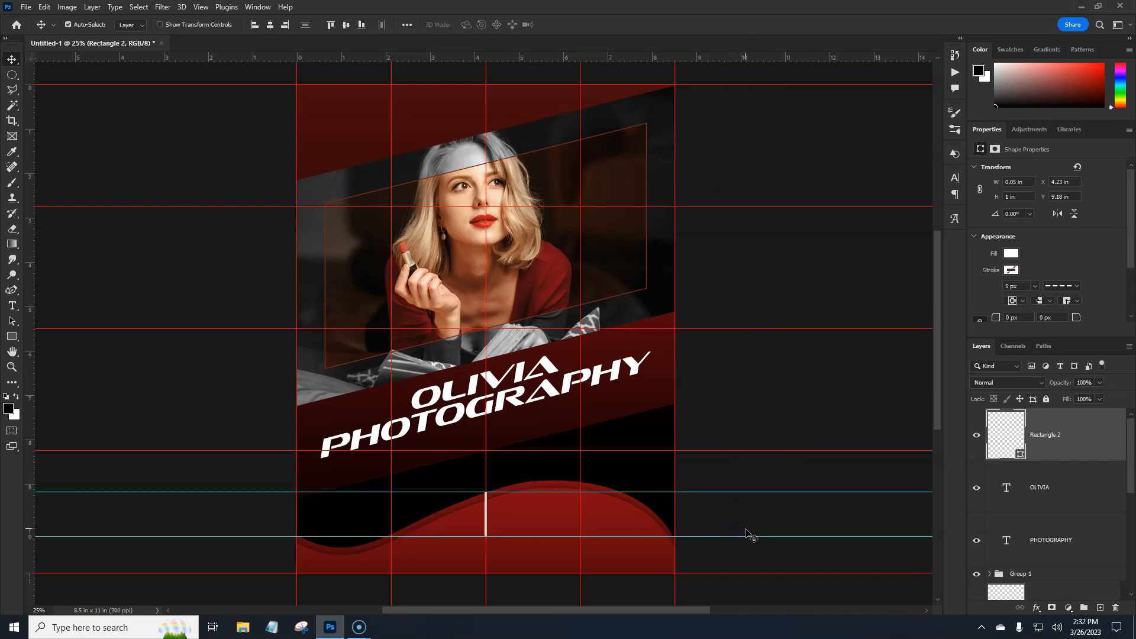
- Add a 10 pt Lorem ipsum paragraph in a text box between the two new guides, from the page's left edge to the divider line
{"action": "left_click", "coordinate": [10, 308]}
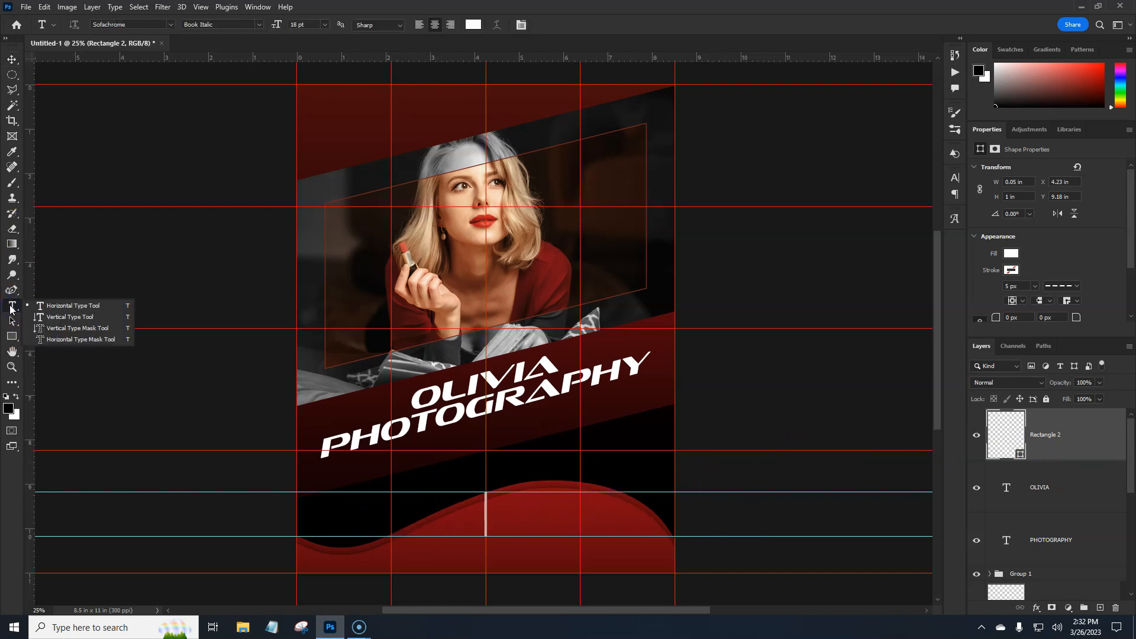
{"action": "left_click", "coordinate": [44, 305]}
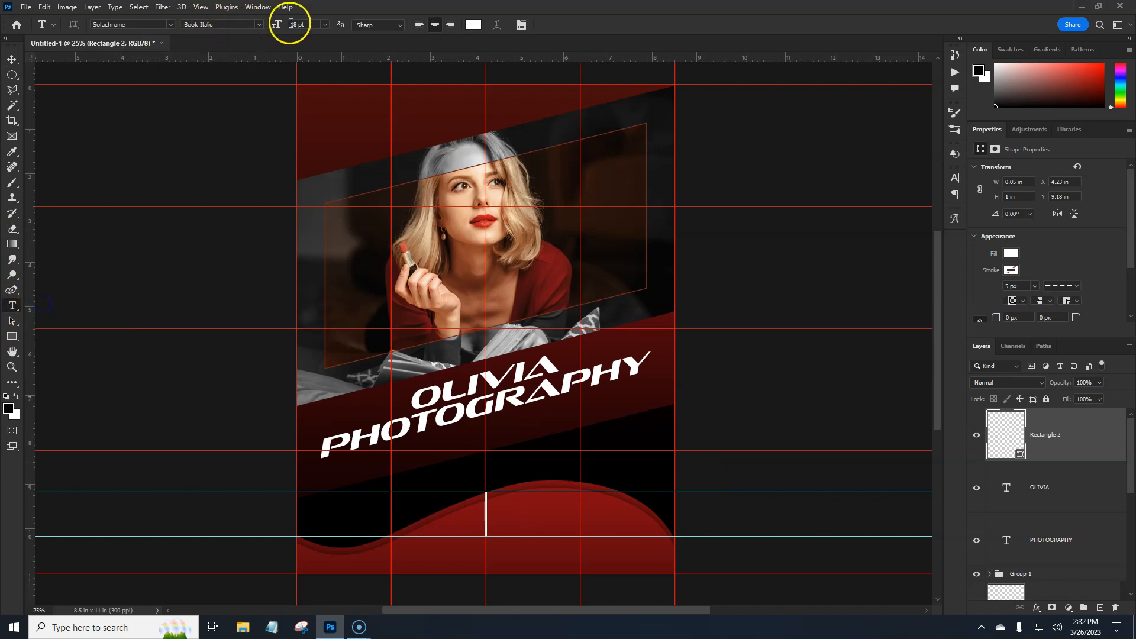
{"action": "left_click", "coordinate": [325, 25]}
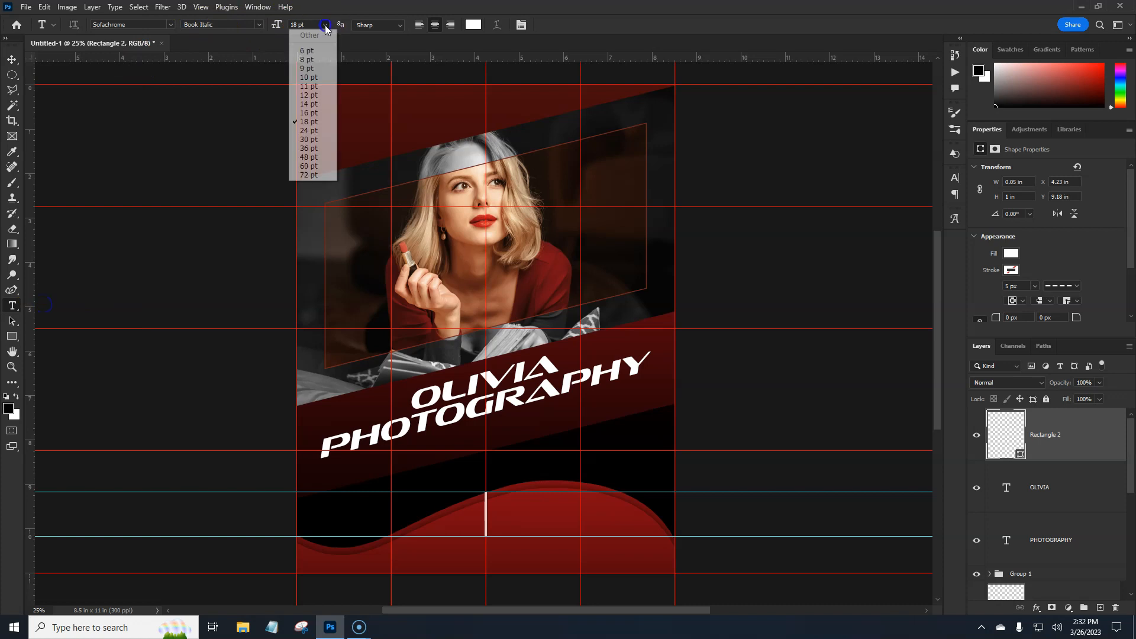
{"action": "left_click", "coordinate": [318, 78]}
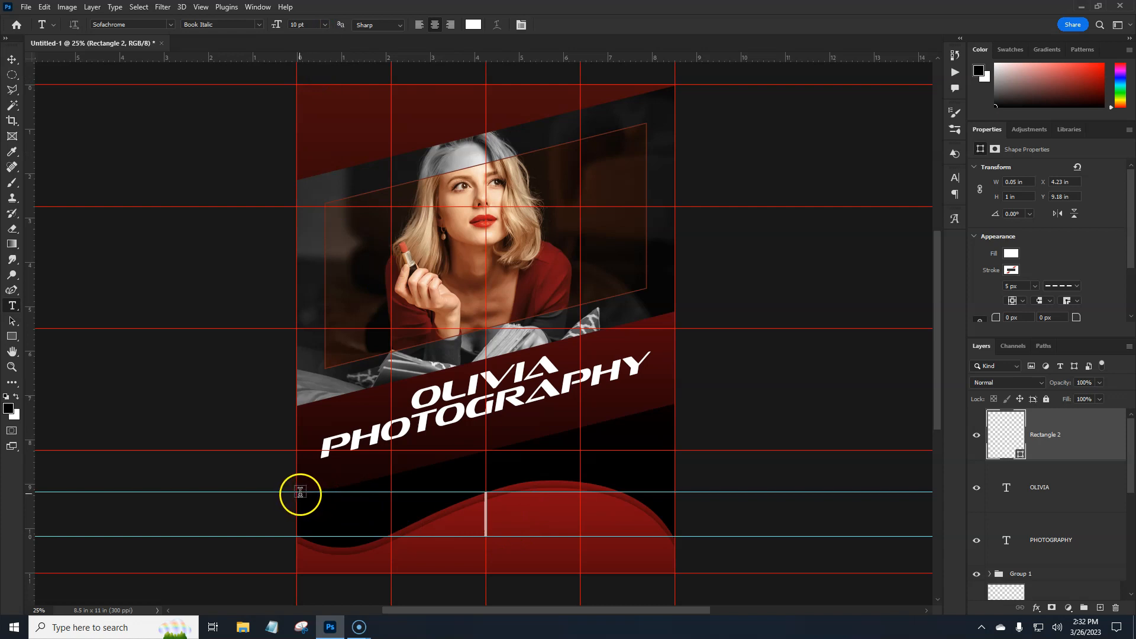
{"action": "left_click_drag", "start_coordinate": [298, 492], "coordinate": [485, 534]}
{"action": "left_click", "coordinate": [601, 520]}
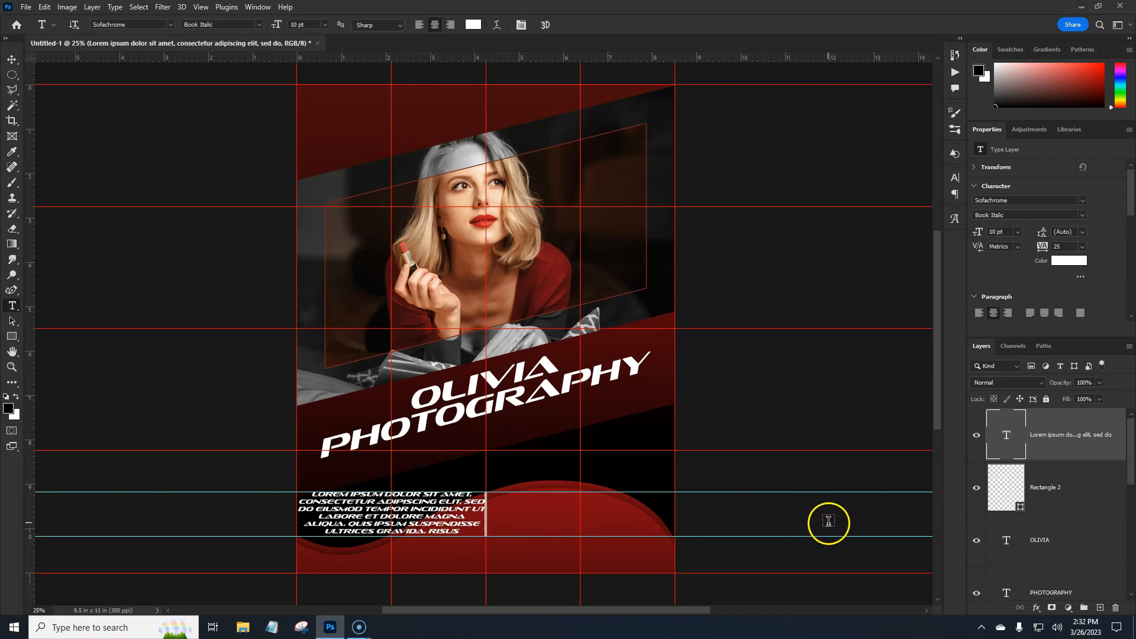
- Scale the Lorem ipsum paragraph about its centre to about 80% and left-align its text
{"action": "key", "text": "ctrl+t"}
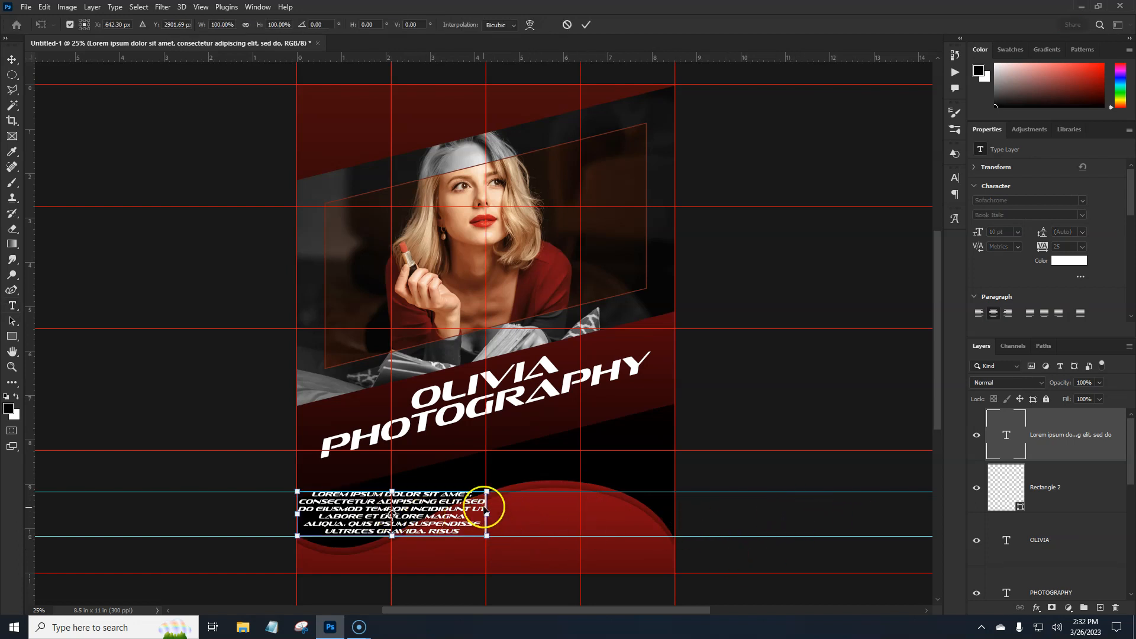
{"action": "left_click_drag", "start_coordinate": [487, 516], "coordinate": [469, 515]}
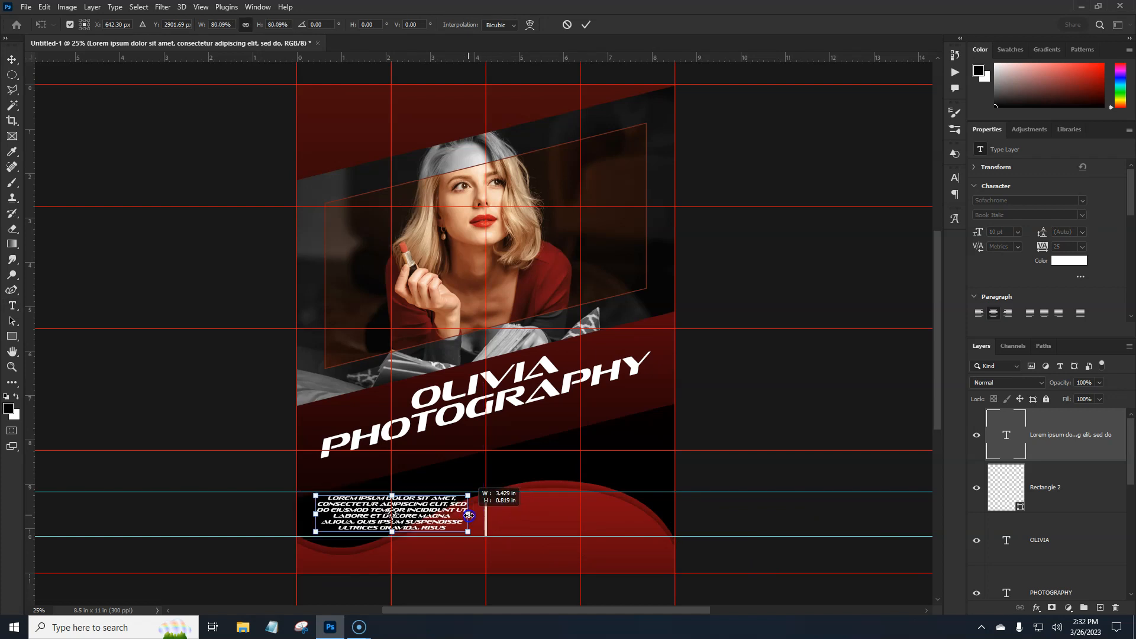
{"action": "left_click", "coordinate": [515, 502]}
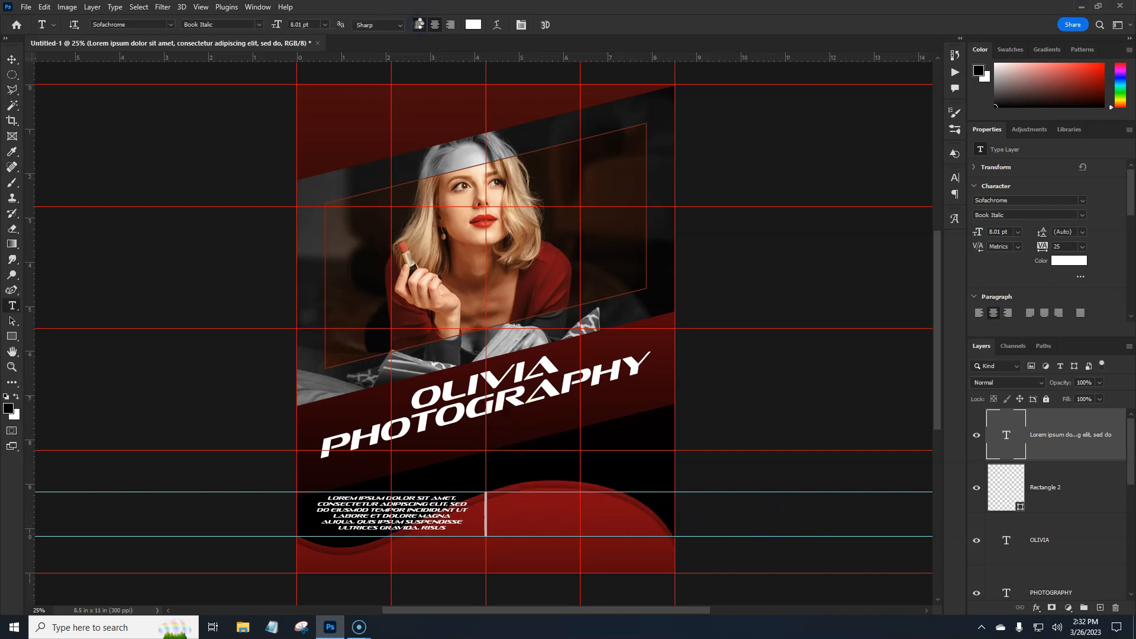
{"action": "left_click", "coordinate": [420, 25]}
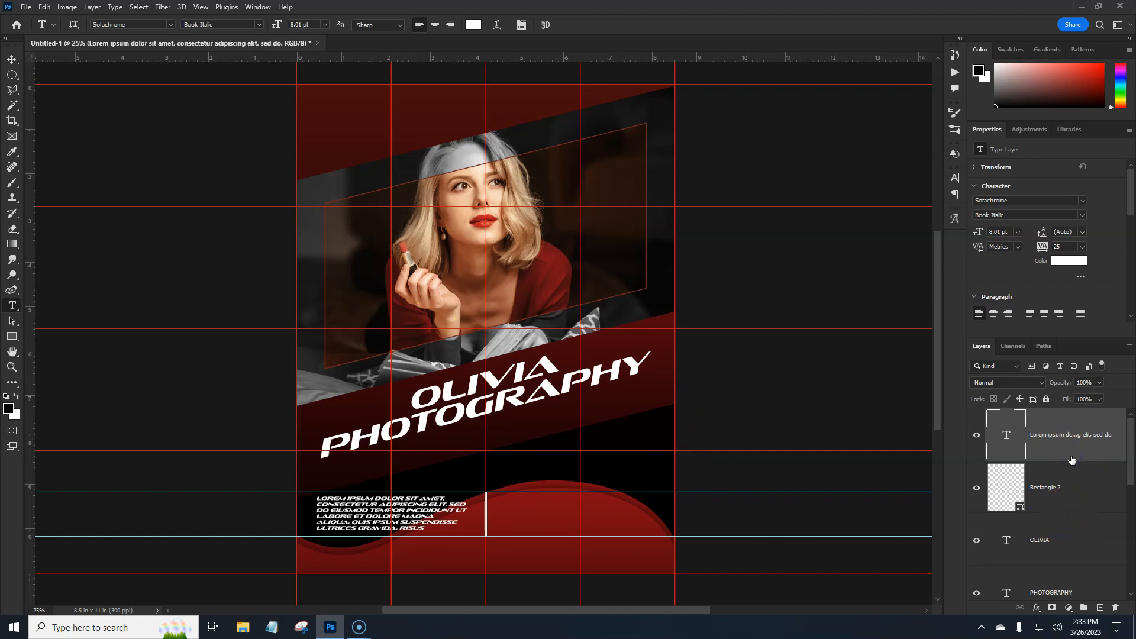
- Duplicate the Lorem ipsum paragraph and move the copy straight across to the right of the divider line
{"action": "key", "text": "ctrl+j"}
{"action": "key", "text": "ctrl+t"}
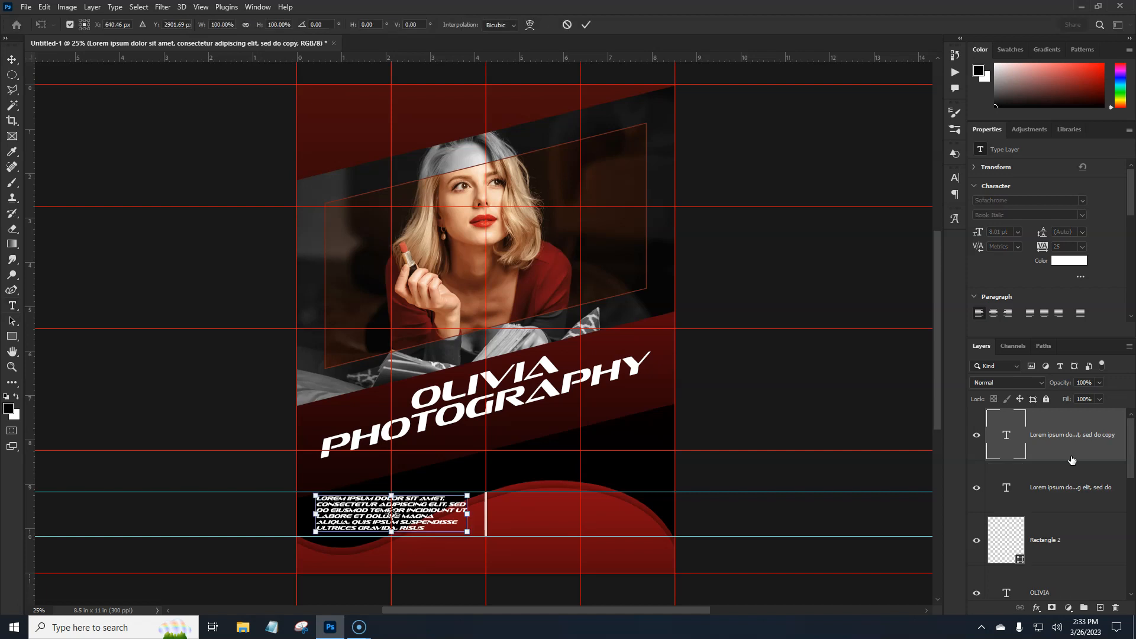
{"action": "left_click_drag", "start_coordinate": [415, 517], "coordinate": [605, 518]}
{"action": "key", "text": "Return"}
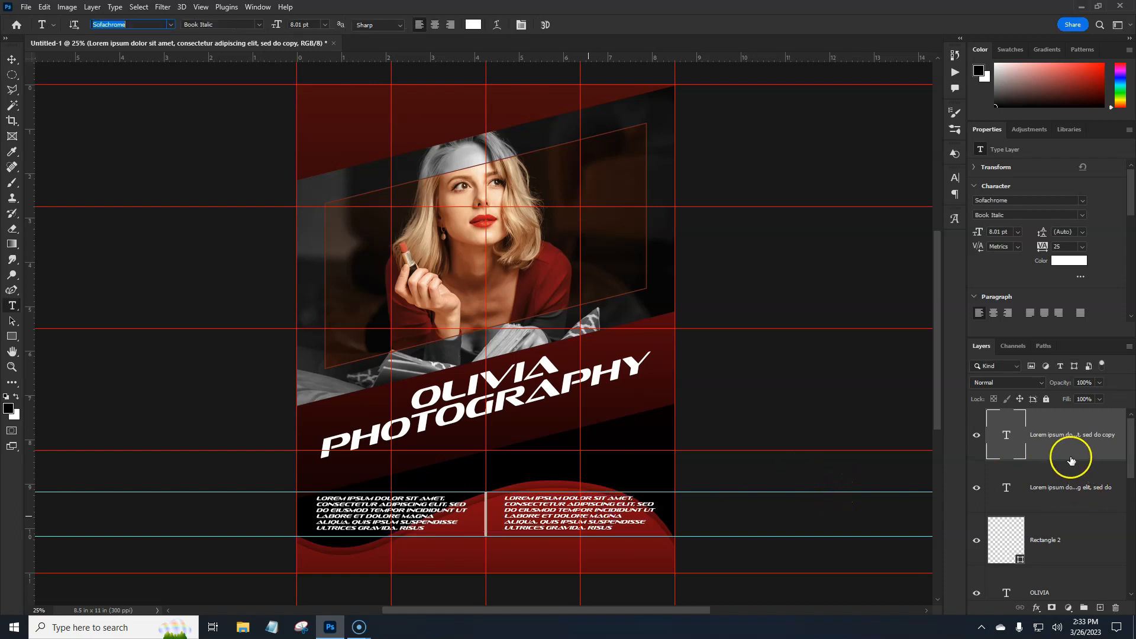
- Hide the guides and toggle the divider line layer off and on to check it
{"action": "left_click", "coordinate": [1046, 454]}
{"action": "left_click", "coordinate": [1072, 539]}
{"action": "key", "text": "ctrl+h"}
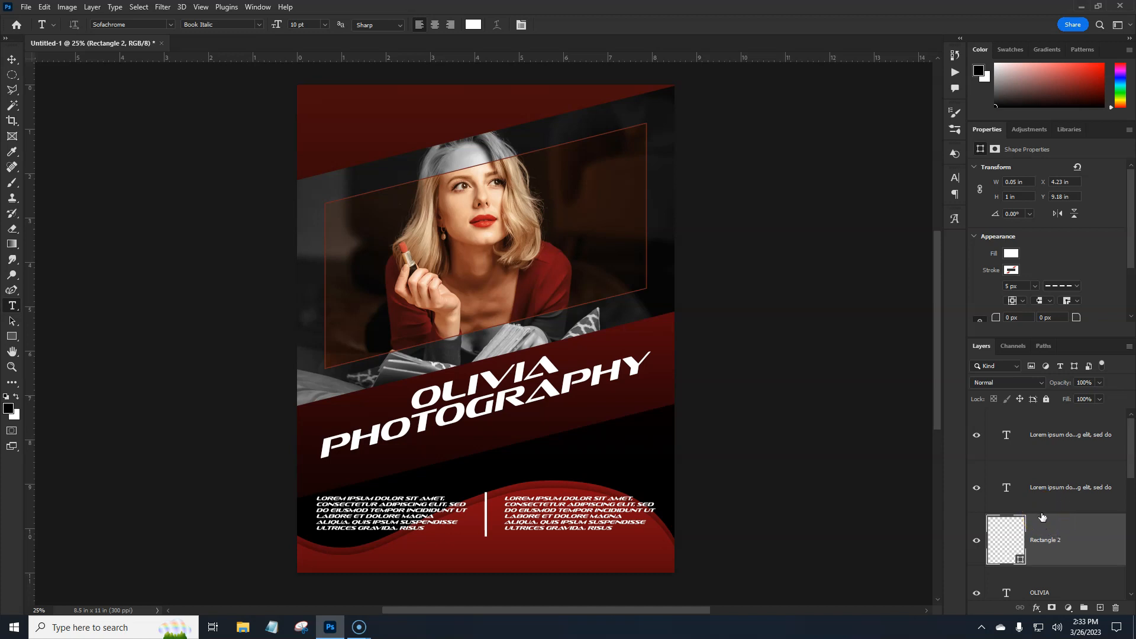
{"action": "left_click", "coordinate": [977, 540]}
{"action": "left_click", "coordinate": [977, 542]}
- Add a new empty layer directly above the Gradient Fill 1 layer
{"action": "left_click_drag", "start_coordinate": [1130, 464], "coordinate": [1133, 595]}
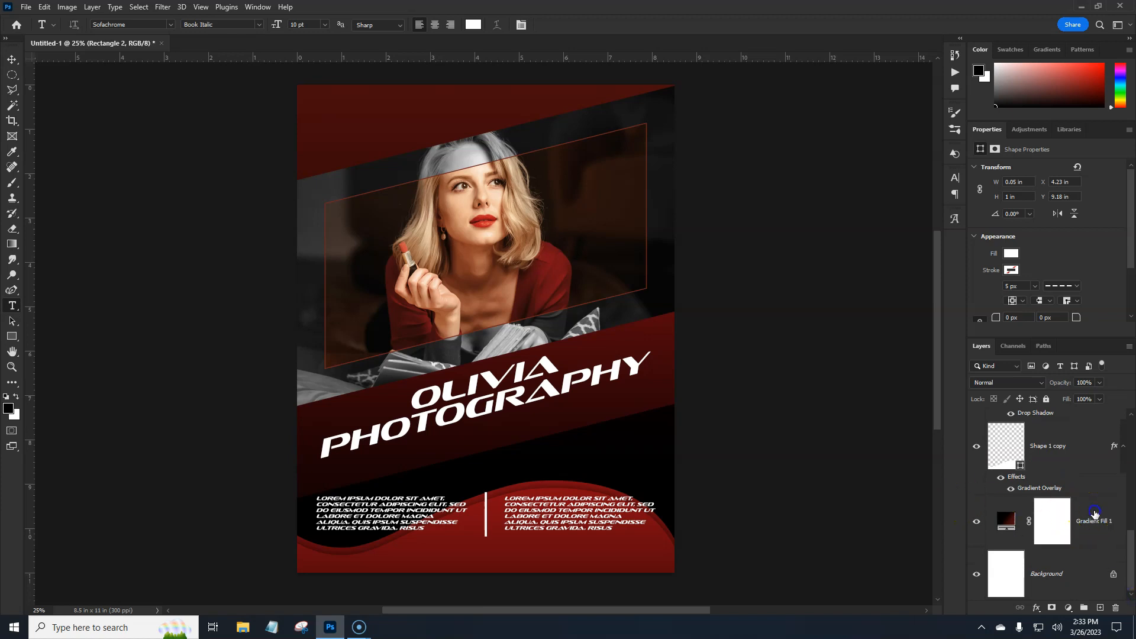
{"action": "left_click", "coordinate": [1094, 514]}
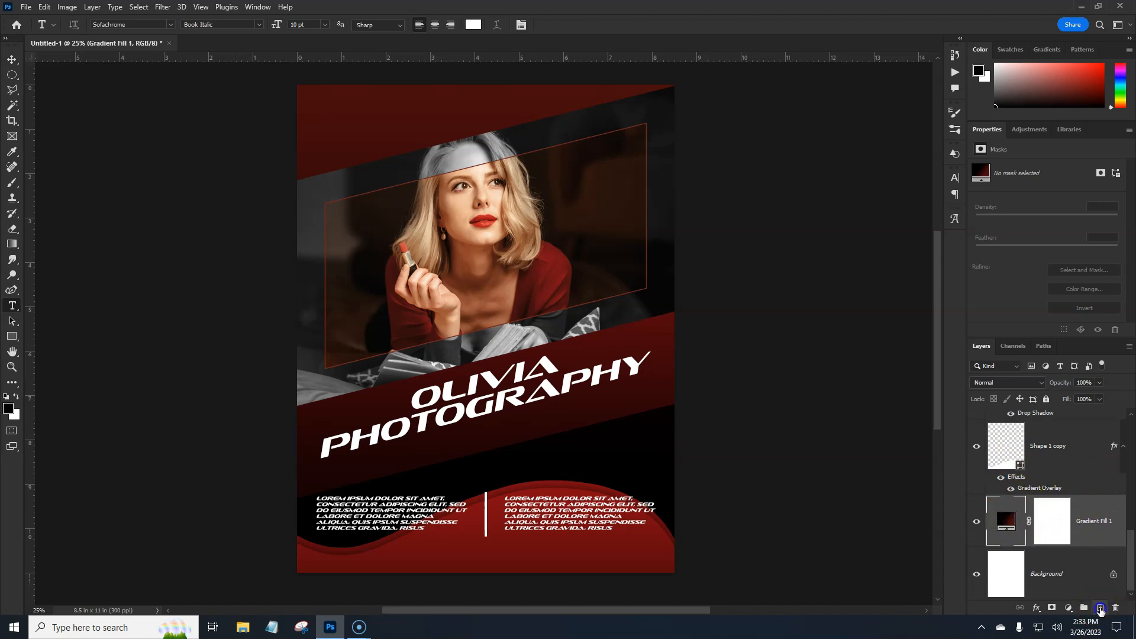
{"action": "left_click", "coordinate": [1101, 608]}
{"action": "left_click", "coordinate": [1012, 521]}
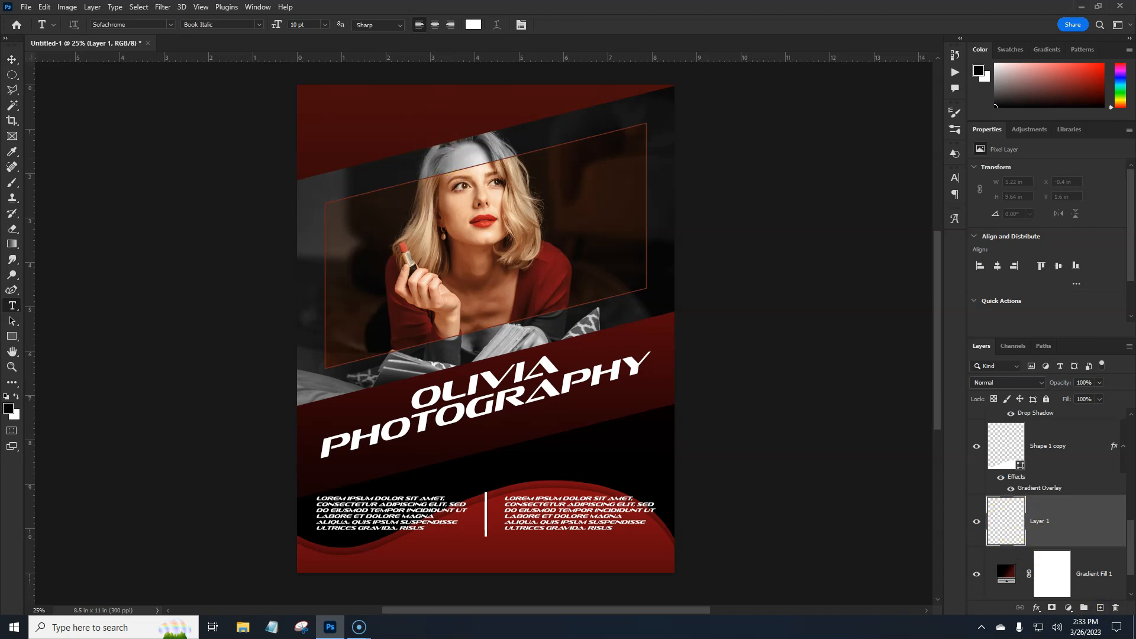
- Embed the beautiful-girl-on-modern-city-background photo in the flyer's upper-left red band, about 9.33 in wide, and set its opacity to 26%
{"action": "left_click", "coordinate": [32, 11]}
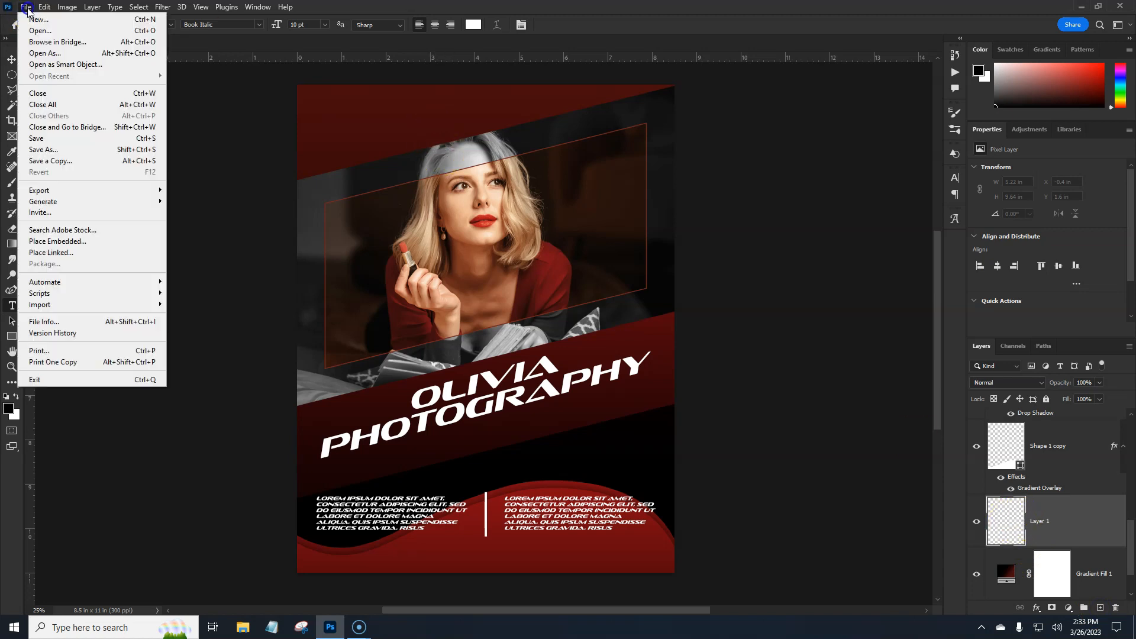
{"action": "left_click", "coordinate": [69, 242]}
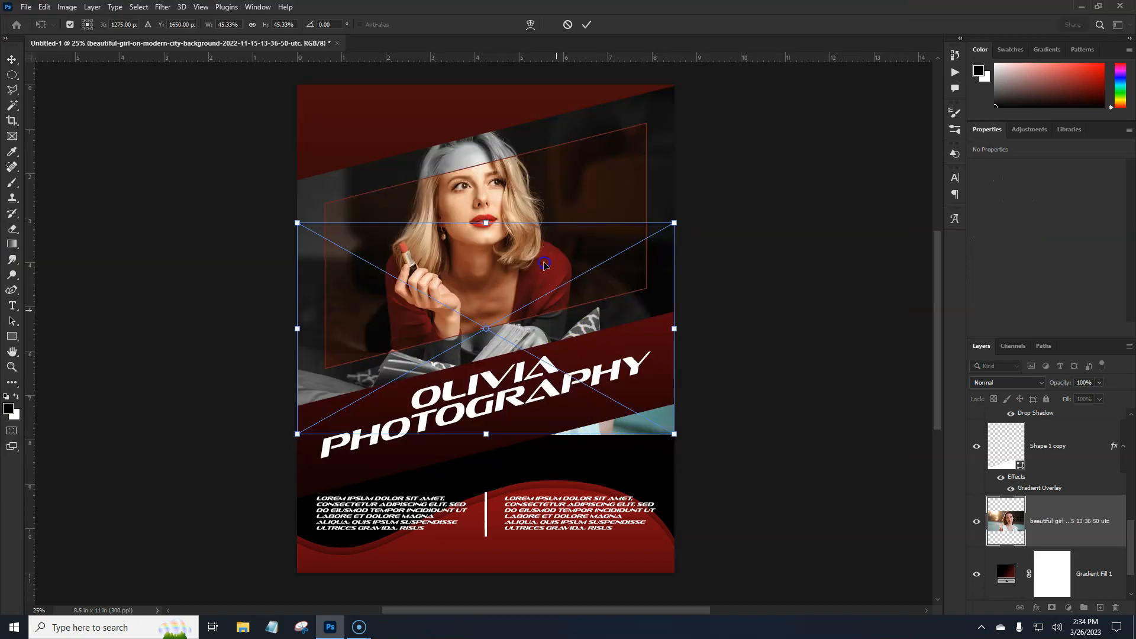
{"action": "left_click_drag", "start_coordinate": [530, 224], "coordinate": [533, 230]}
{"action": "left_click_drag", "start_coordinate": [603, 143], "coordinate": [662, 137]}
{"action": "left_click_drag", "start_coordinate": [586, 173], "coordinate": [484, 189]}
{"action": "left_click_drag", "start_coordinate": [553, 155], "coordinate": [493, 157]}
{"action": "left_click_drag", "start_coordinate": [302, 229], "coordinate": [332, 225]}
{"action": "key", "text": "Return"}
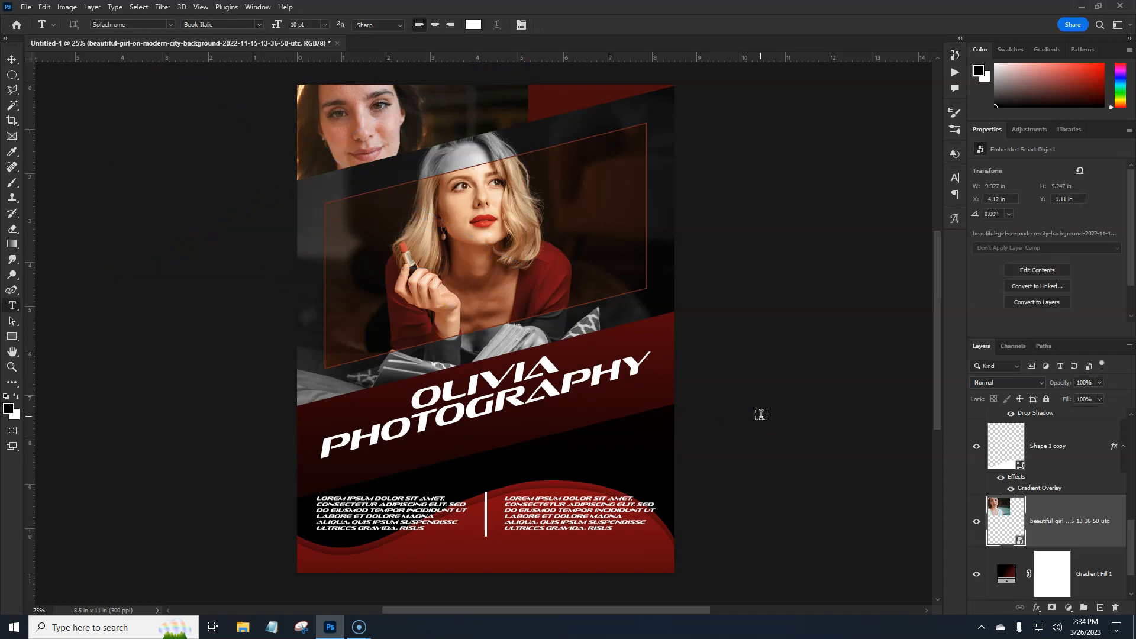
{"action": "left_click_drag", "start_coordinate": [1047, 384], "coordinate": [1026, 383]}
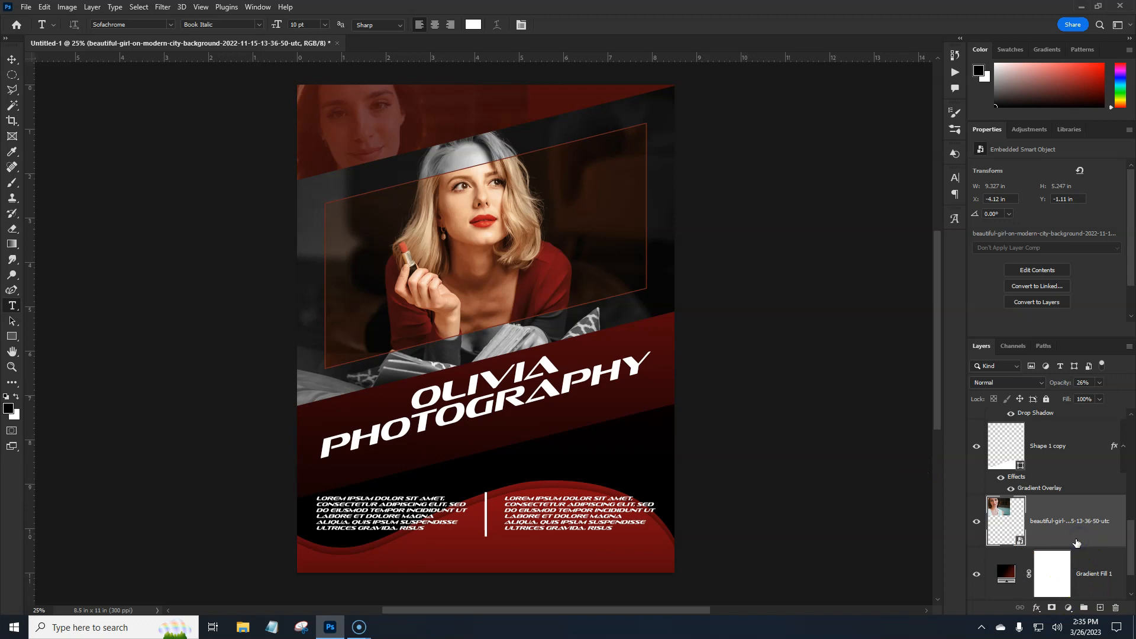
- Embed the beautiful-girl-in-the-snow photo, scaled to about 25%, in the flyer's upper-right corner beside the first faded photo
{"action": "left_click", "coordinate": [26, 6]}
{"action": "left_click", "coordinate": [68, 241]}
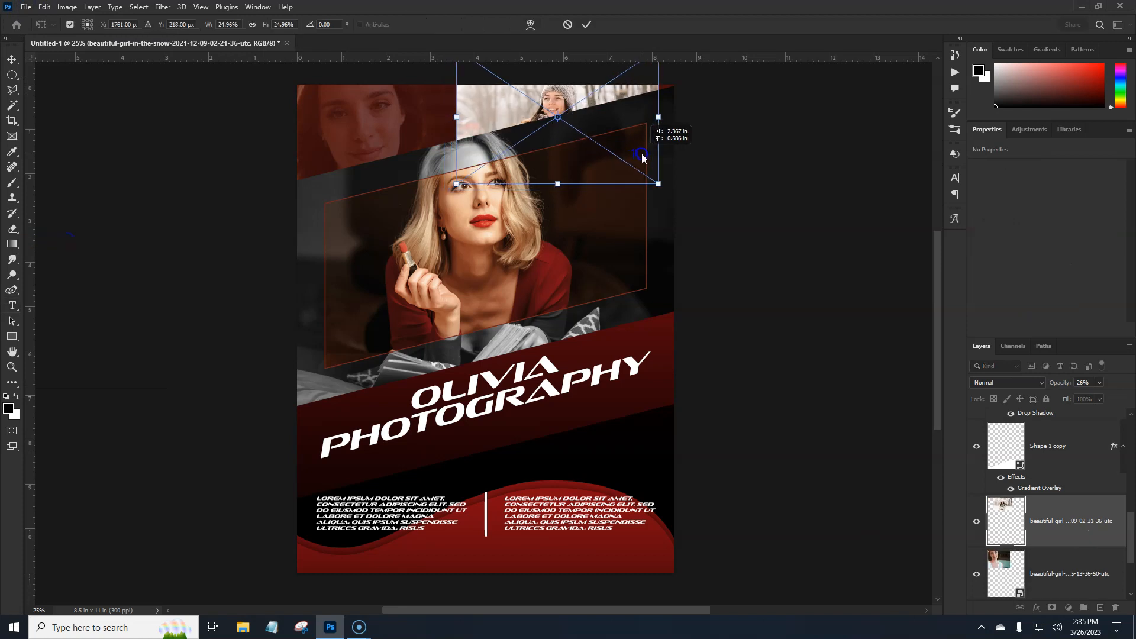
{"action": "mouse_move", "coordinate": [643, 155]}
{"action": "left_mouse_down"}
{"action": "mouse_move", "coordinate": [656, 157]}
{"action": "mouse_move", "coordinate": [645, 163]}
{"action": "left_mouse_up"}
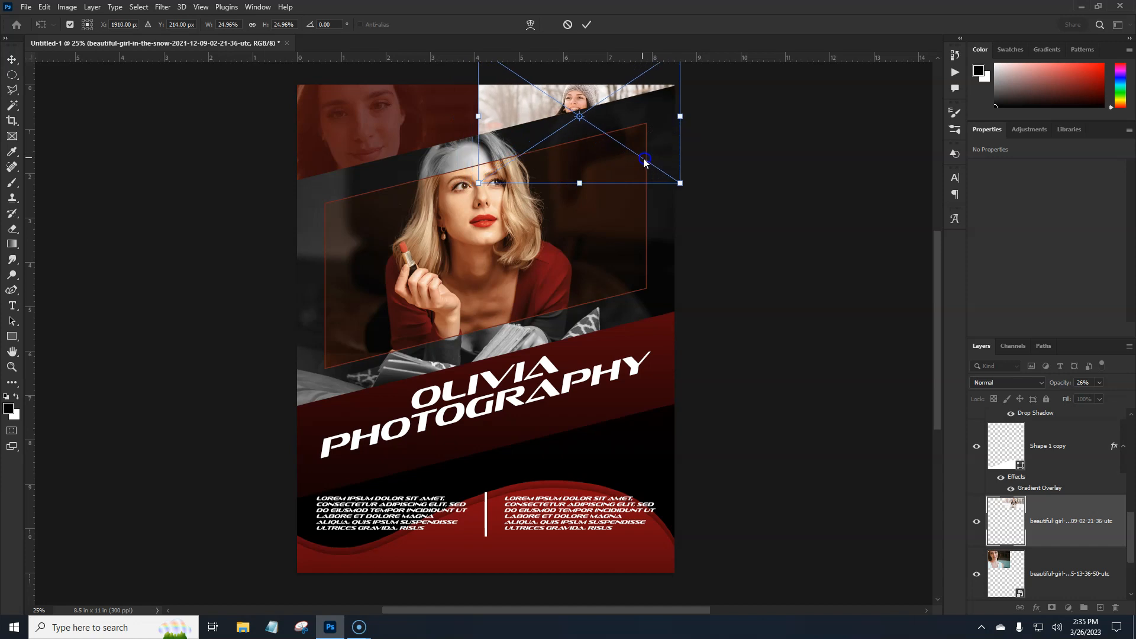
{"action": "key", "text": "Return"}
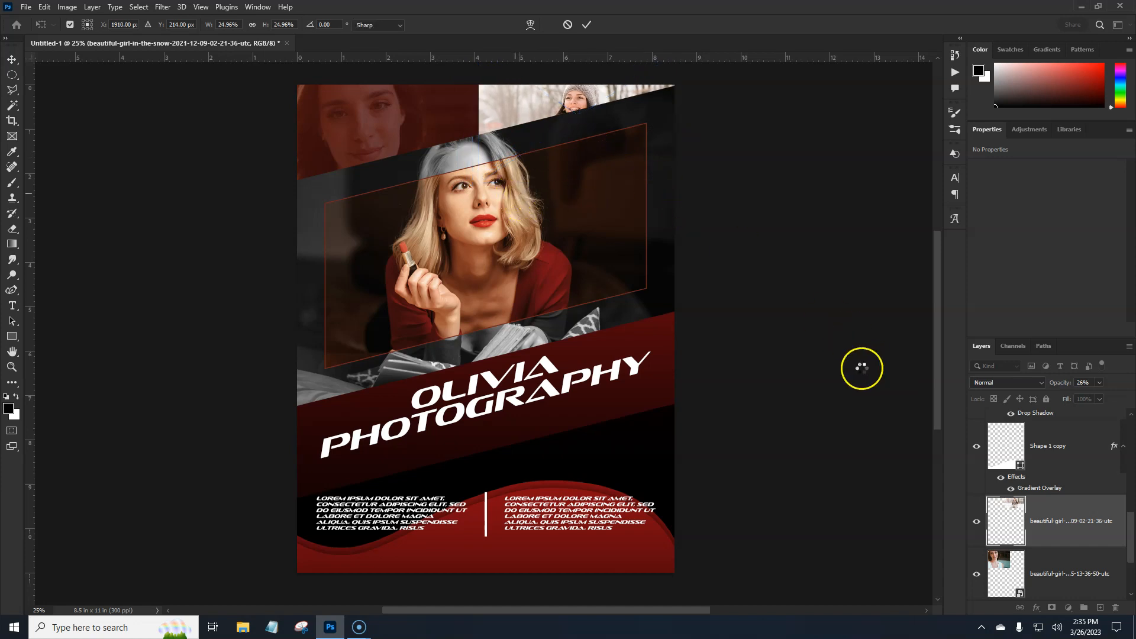
- Set the snow photo layer's opacity to 26%
{"action": "left_click", "coordinate": [1085, 570]}
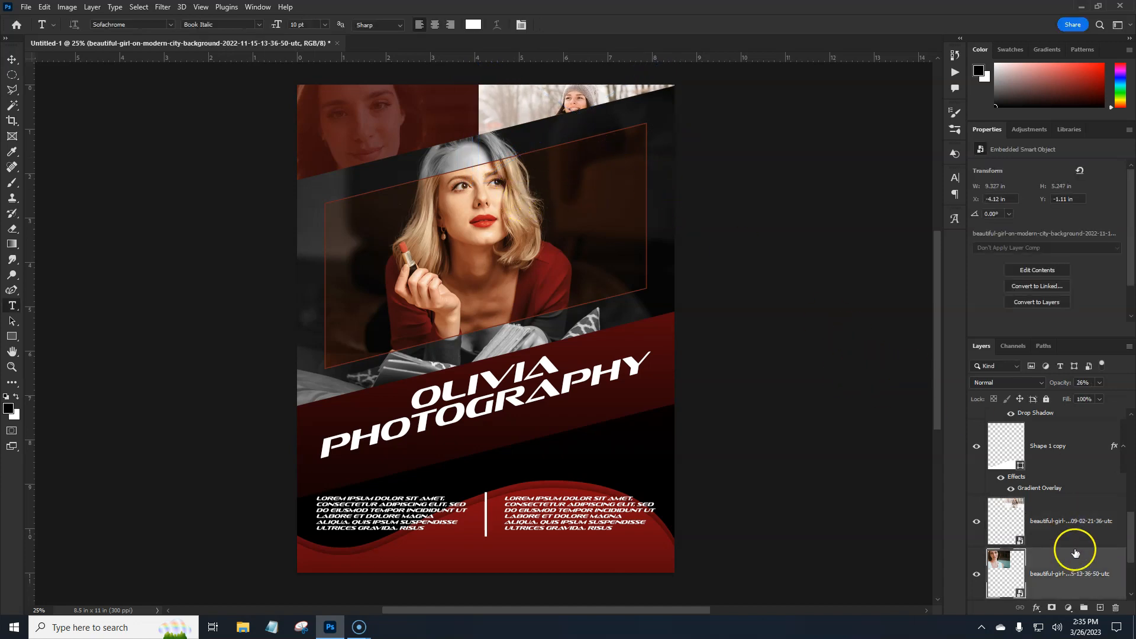
{"action": "left_click", "coordinate": [1072, 508]}
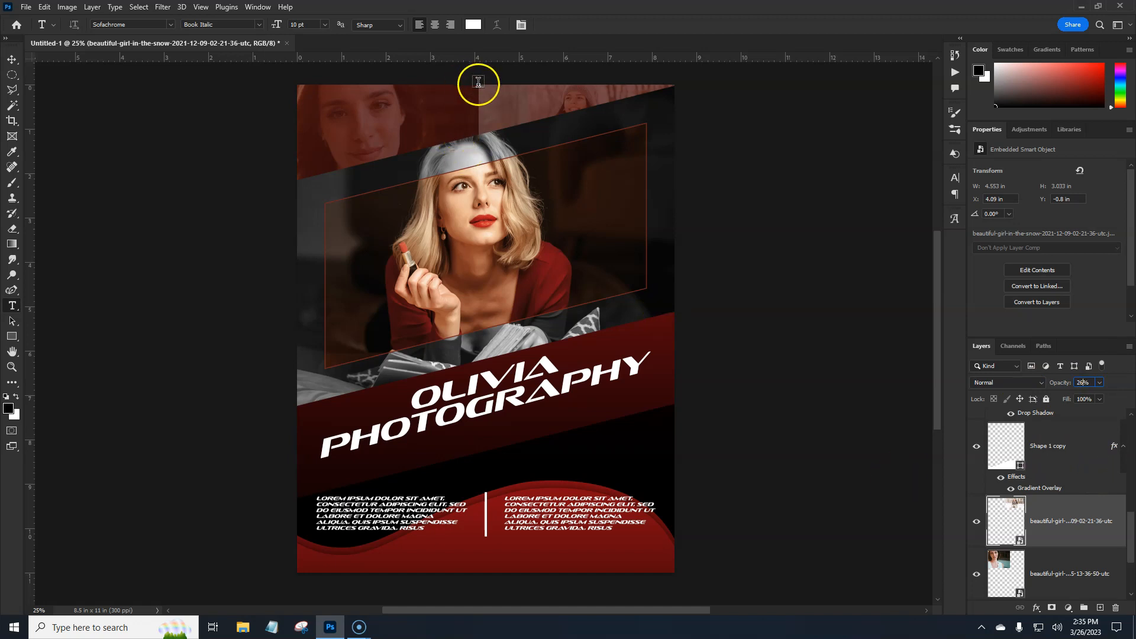
{"action": "left_click", "coordinate": [1045, 530]}
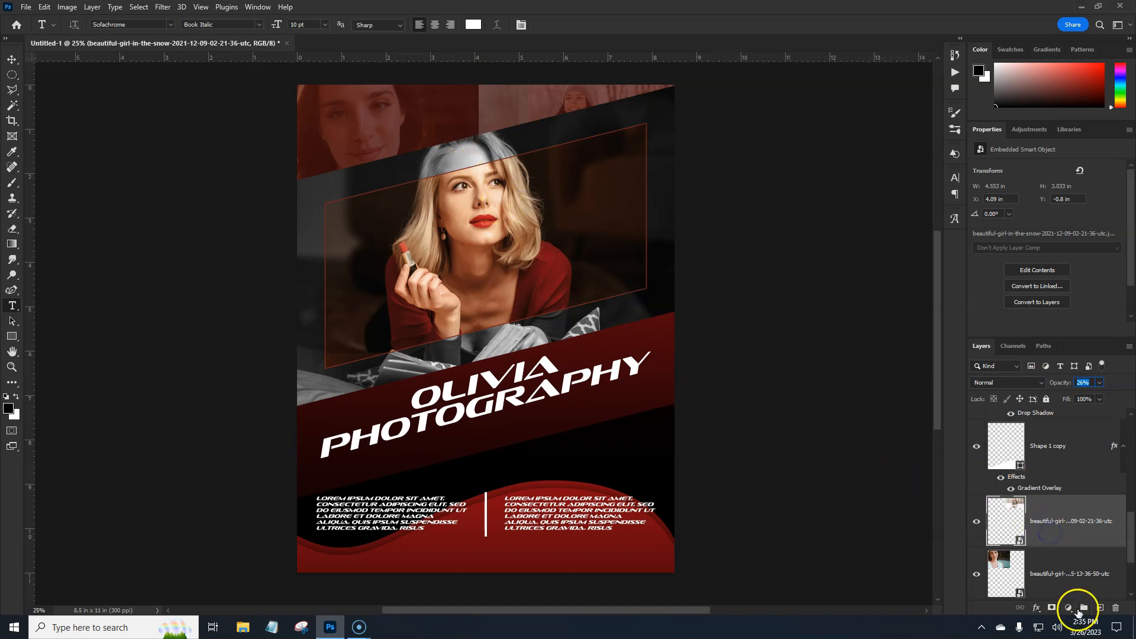
- Add a layer mask to the snow photo and fade its left edge with a linear Foreground to Transparent gradient
{"action": "left_click", "coordinate": [1052, 608]}
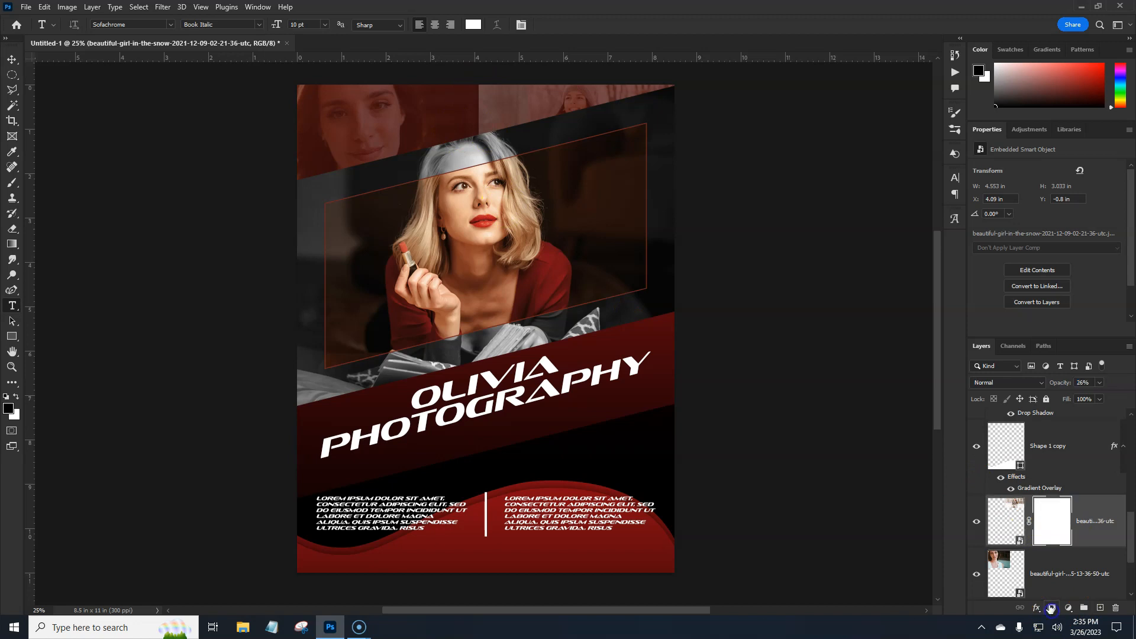
{"action": "left_click", "coordinate": [12, 244]}
{"action": "left_click", "coordinate": [86, 24]}
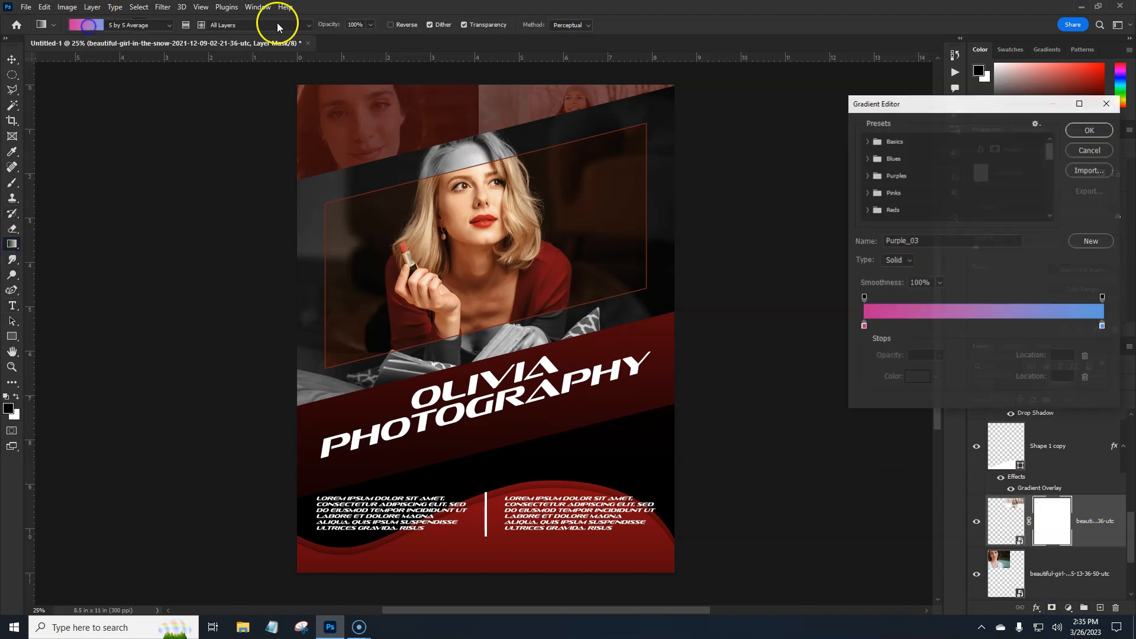
{"action": "left_click", "coordinate": [868, 140]}
{"action": "left_click", "coordinate": [900, 160]}
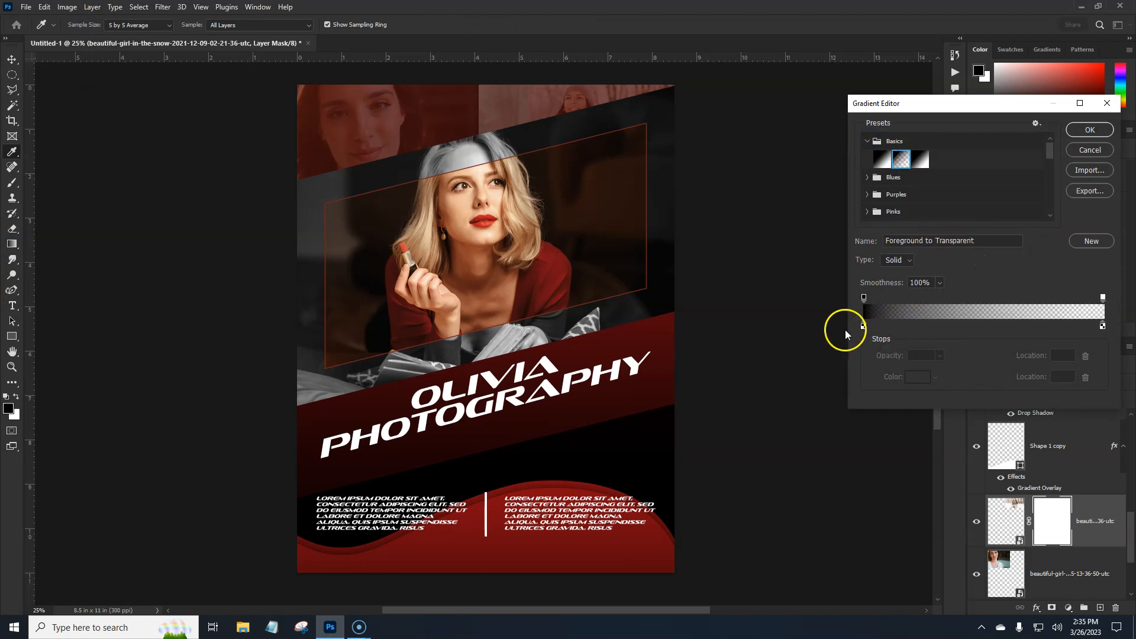
{"action": "left_click", "coordinate": [1095, 130]}
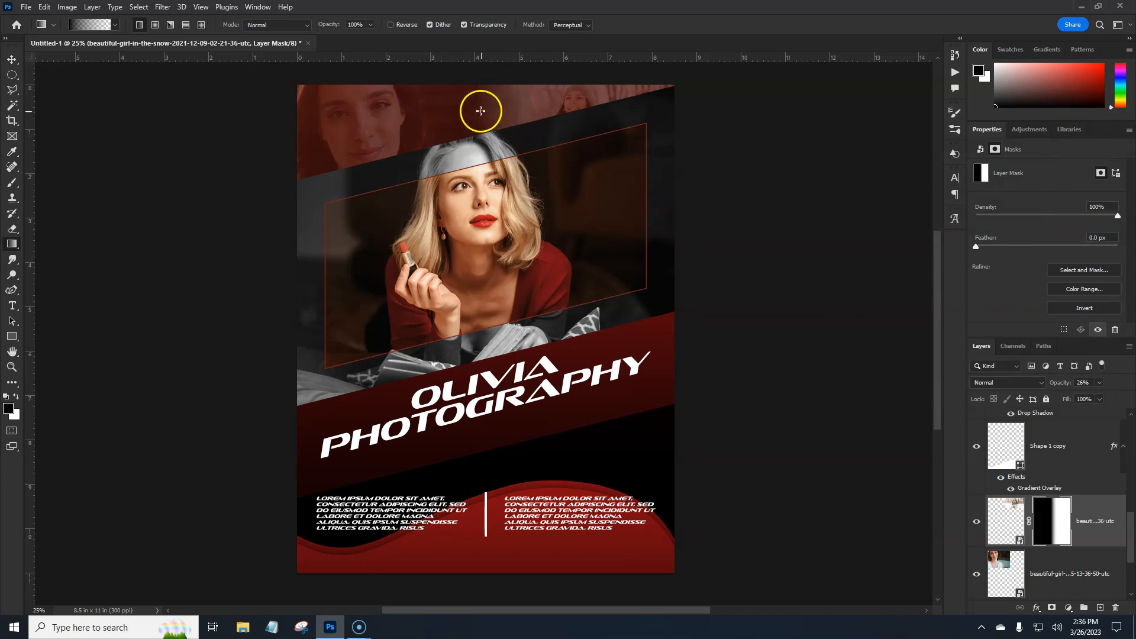
{"action": "left_click_drag", "start_coordinate": [551, 105], "coordinate": [552, 106]}
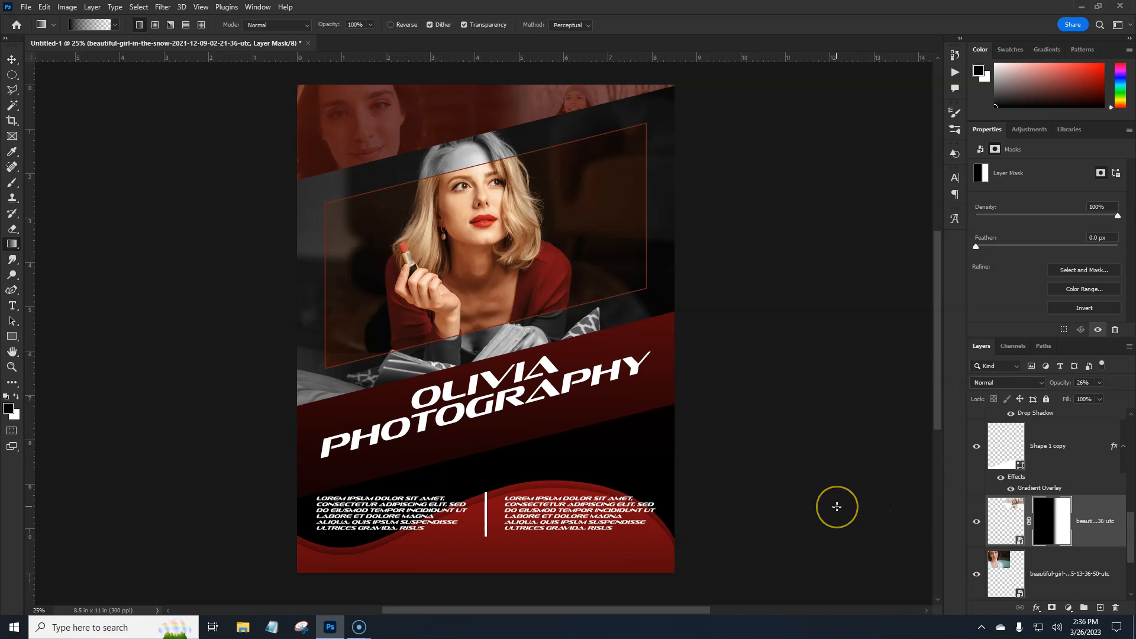
- Move both slanted title text layers together slightly downward within the dark red band
{"action": "left_click_drag", "start_coordinate": [1130, 550], "coordinate": [1132, 483]}
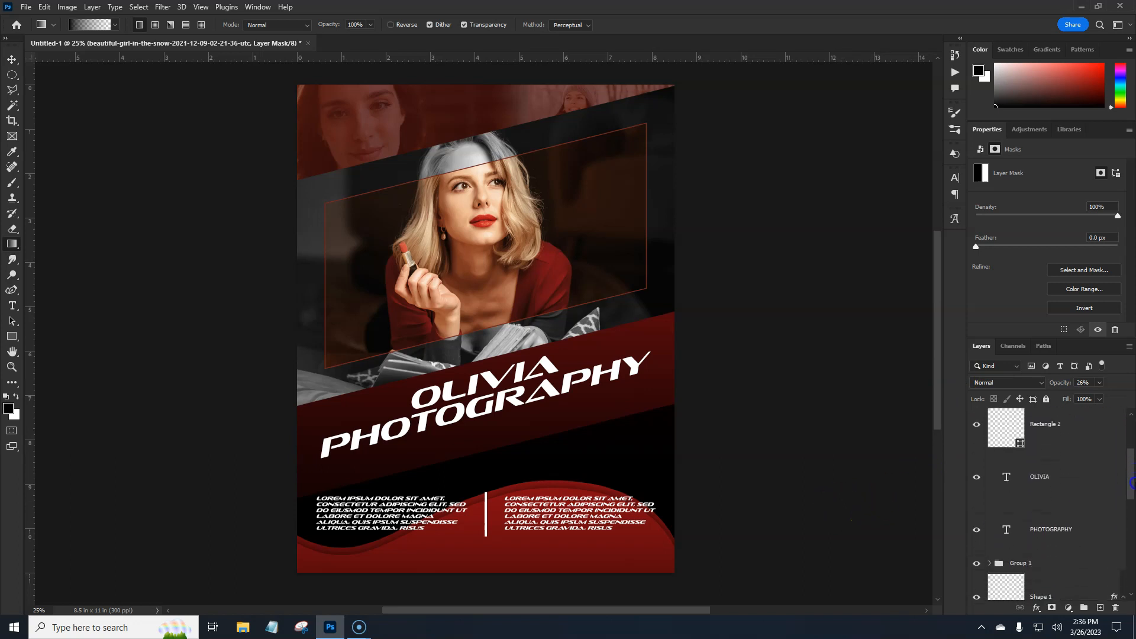
{"action": "left_click", "coordinate": [1074, 496]}
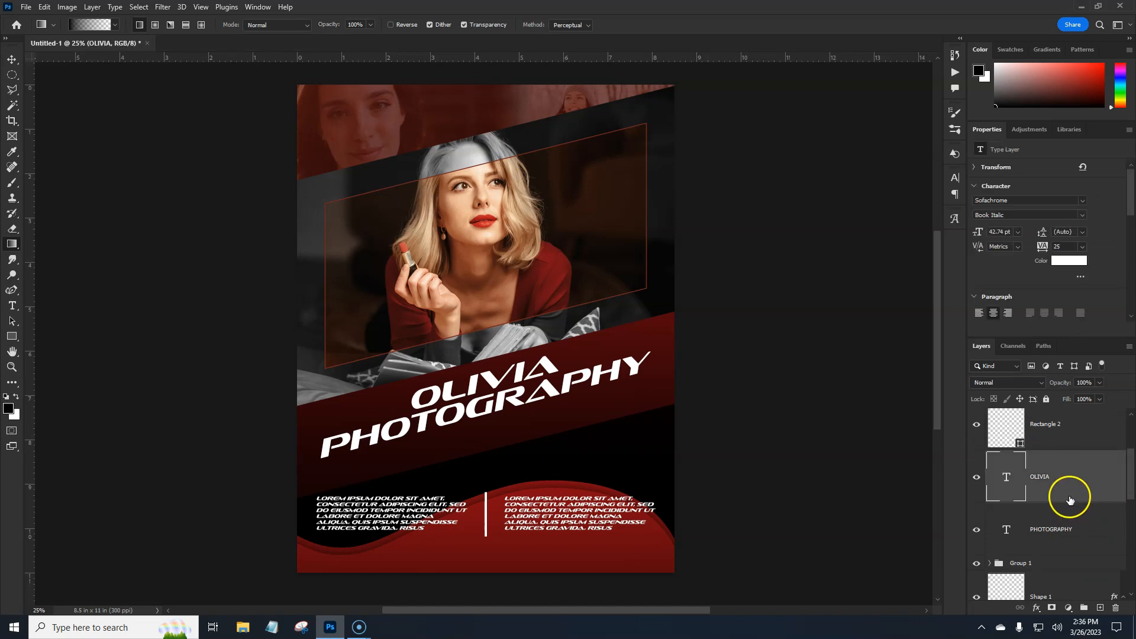
{"action": "left_click", "coordinate": [1096, 531], "text": "shift"}
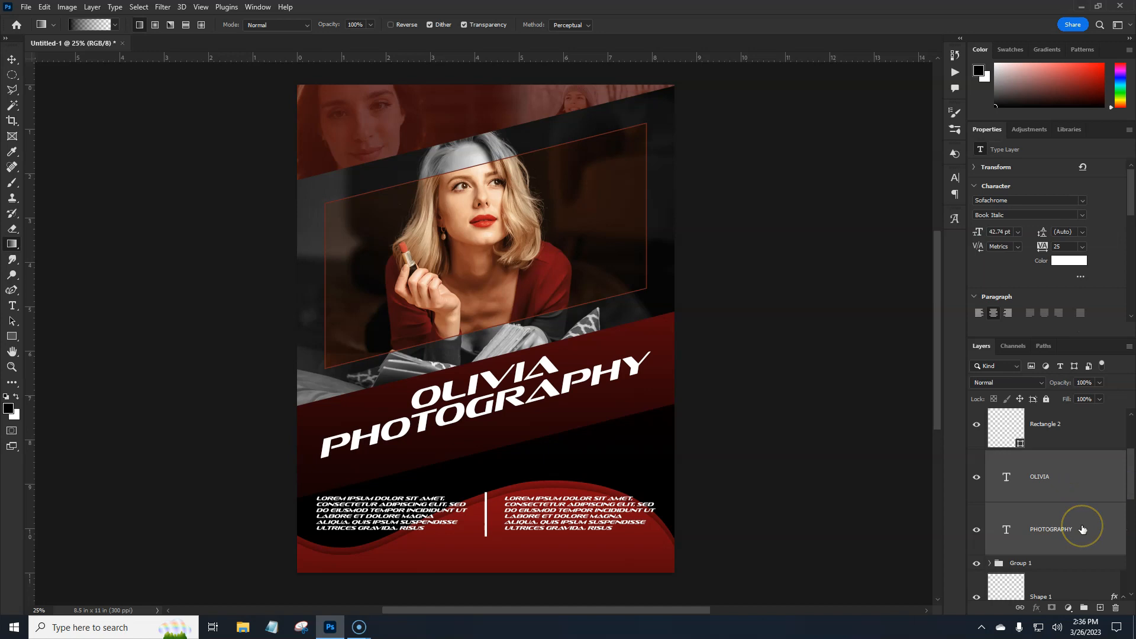
{"action": "key", "text": "ctrl+t"}
{"action": "key", "text": "shift+Down"}
{"action": "key", "text": "shift+Down"}
{"action": "key", "text": "shift+Down"}
{"action": "key", "text": "shift+Down"}
{"action": "key", "text": "shift+Down"}
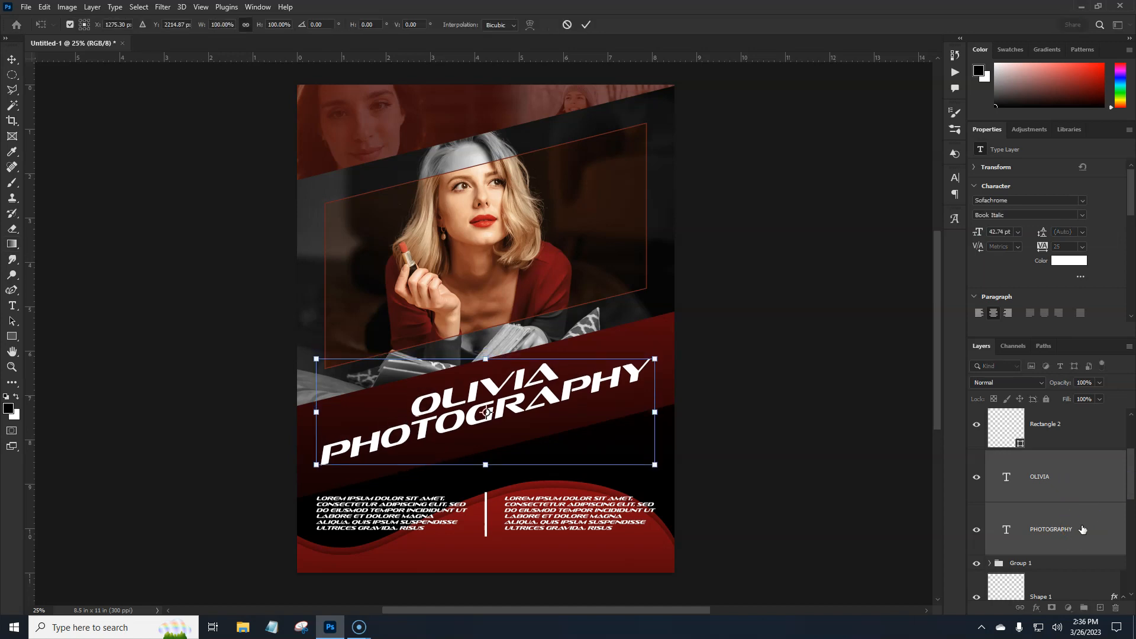
{"action": "key", "text": "Return"}
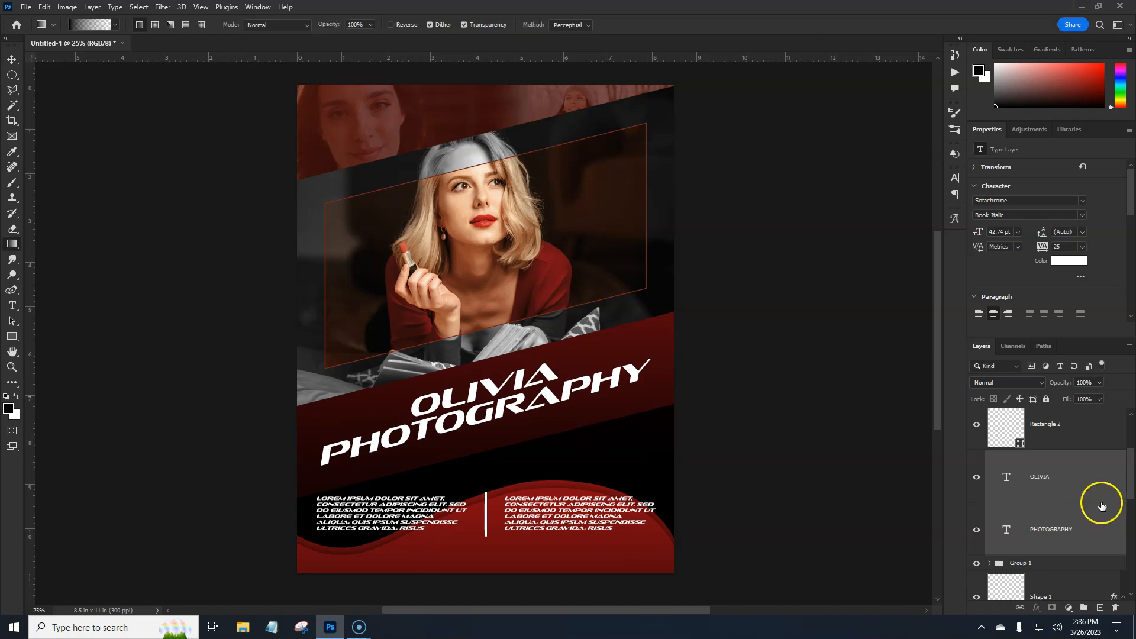
- Embed the young-black-woman-with-tattoos photo above the snow photo layer, about 7.96 in wide, in the flyer's lower-right area beneath the title band
{"action": "left_click_drag", "start_coordinate": [1132, 484], "coordinate": [1132, 567]}
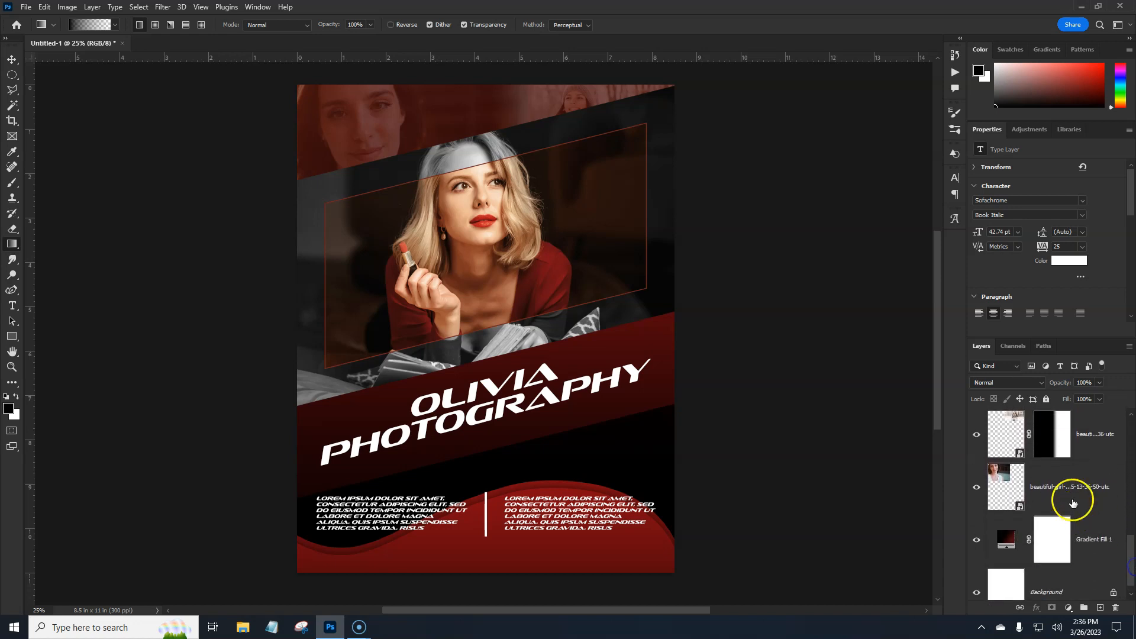
{"action": "left_click", "coordinate": [1098, 450]}
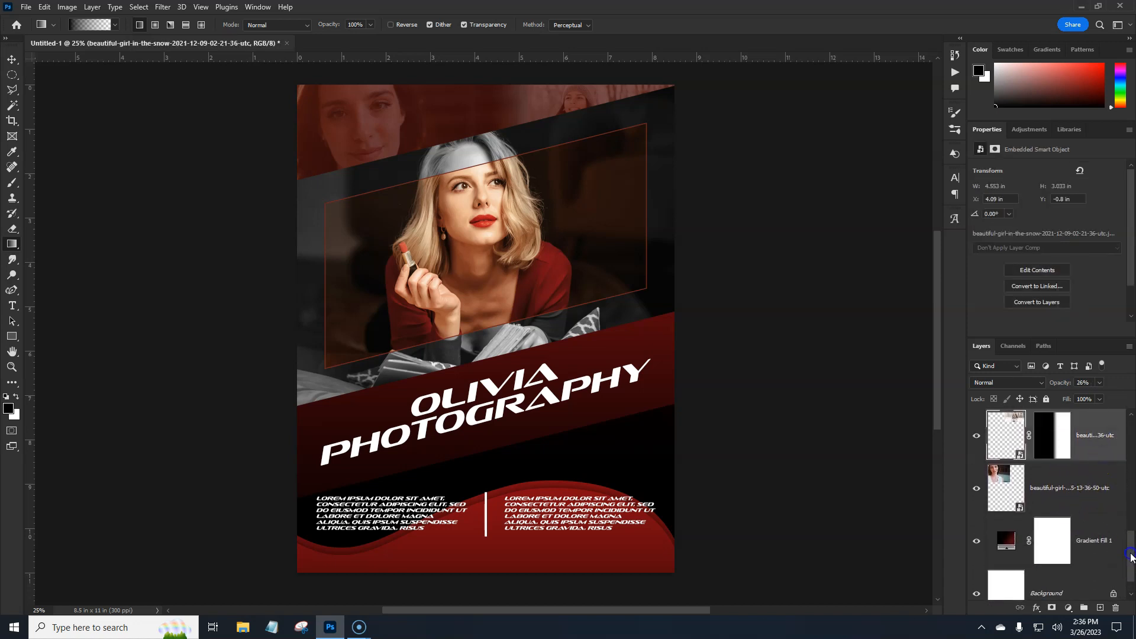
{"action": "left_click_drag", "start_coordinate": [1132, 556], "coordinate": [1128, 531]}
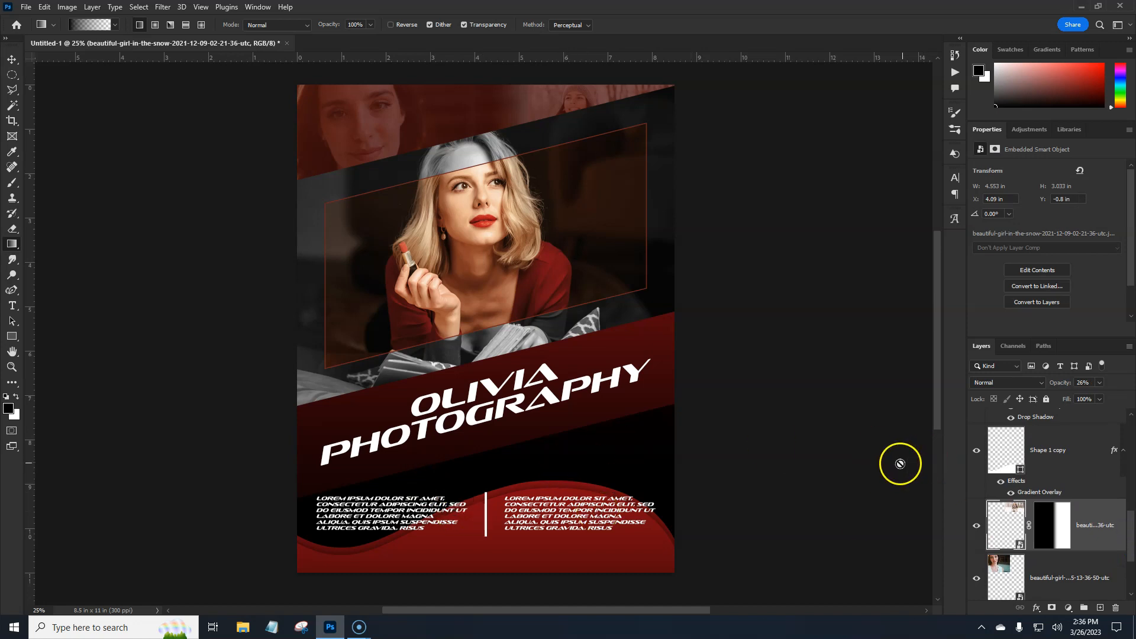
{"action": "left_click", "coordinate": [24, 9]}
{"action": "left_click", "coordinate": [83, 240]}
{"action": "left_click", "coordinate": [794, 401]}
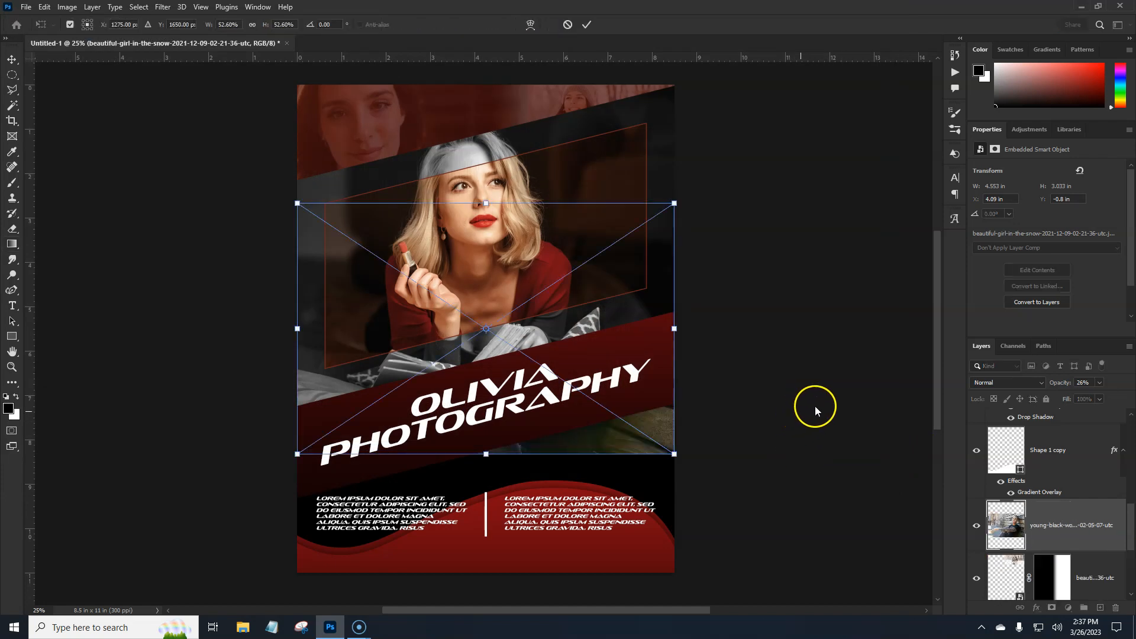
{"action": "left_click_drag", "start_coordinate": [588, 436], "coordinate": [647, 608]}
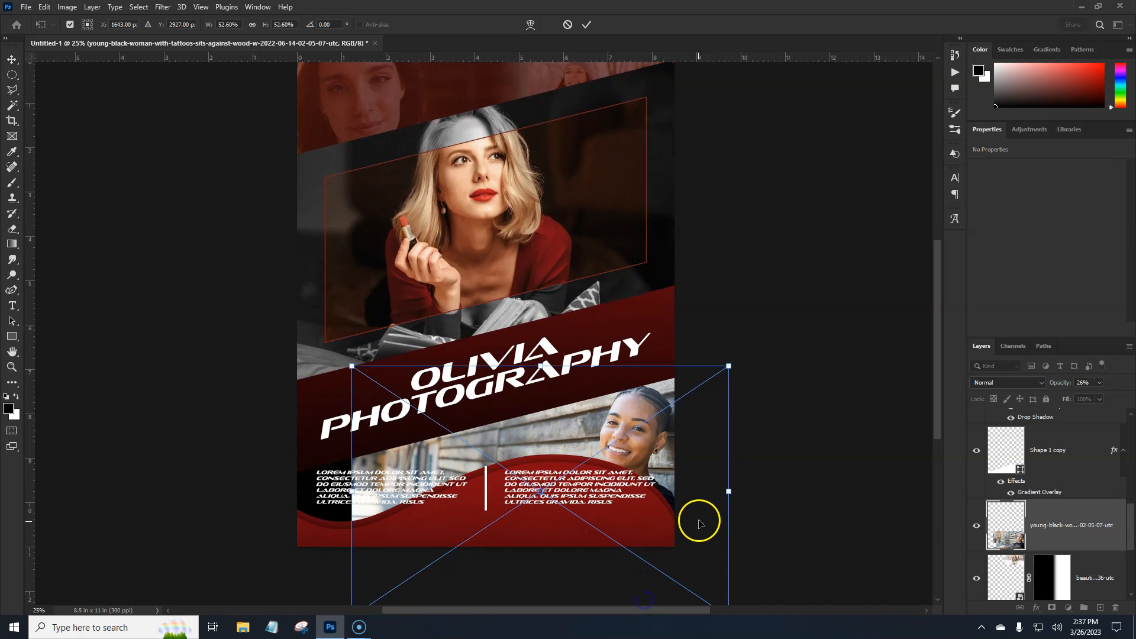
{"action": "left_click_drag", "start_coordinate": [733, 492], "coordinate": [728, 489]}
{"action": "left_click_drag", "start_coordinate": [728, 367], "coordinate": [706, 403]}
{"action": "left_click_drag", "start_coordinate": [661, 462], "coordinate": [680, 434]}
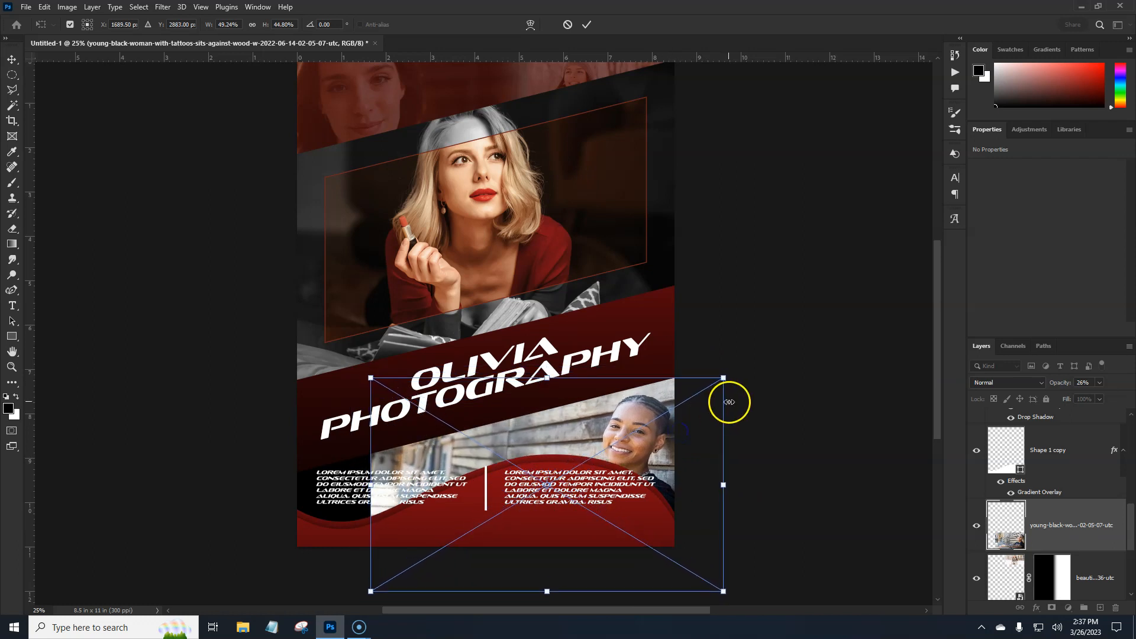
{"action": "key", "text": "Return"}
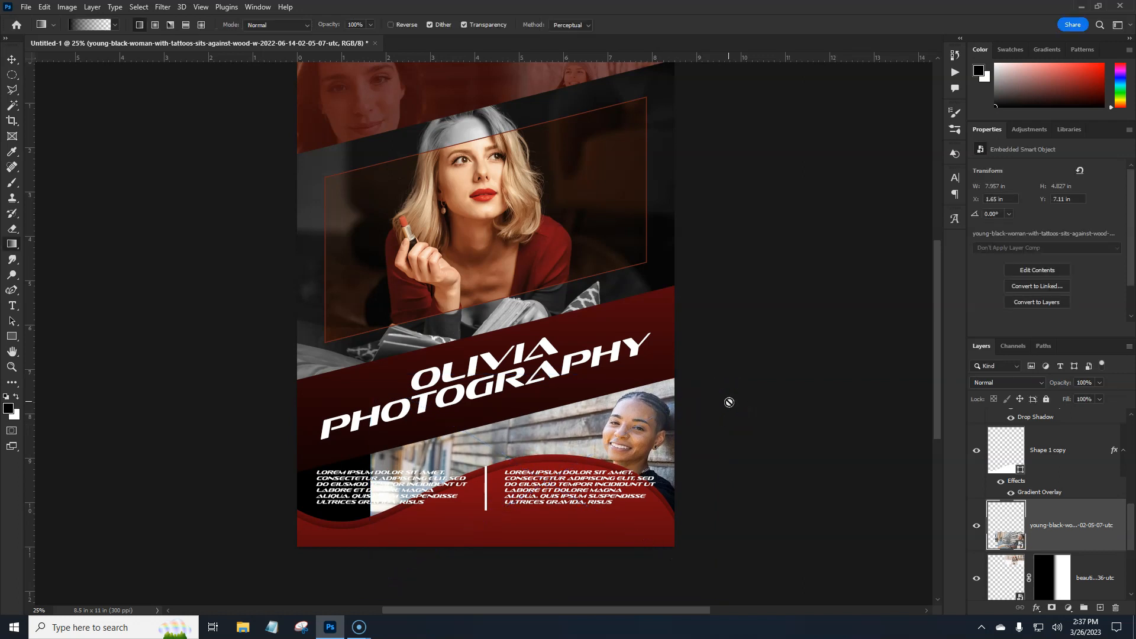
- Copy the snow photo's layer mask to the young-black-woman-with-tattoos photo and set that photo's opacity to 49%
{"action": "left_click", "coordinate": [1053, 576]}
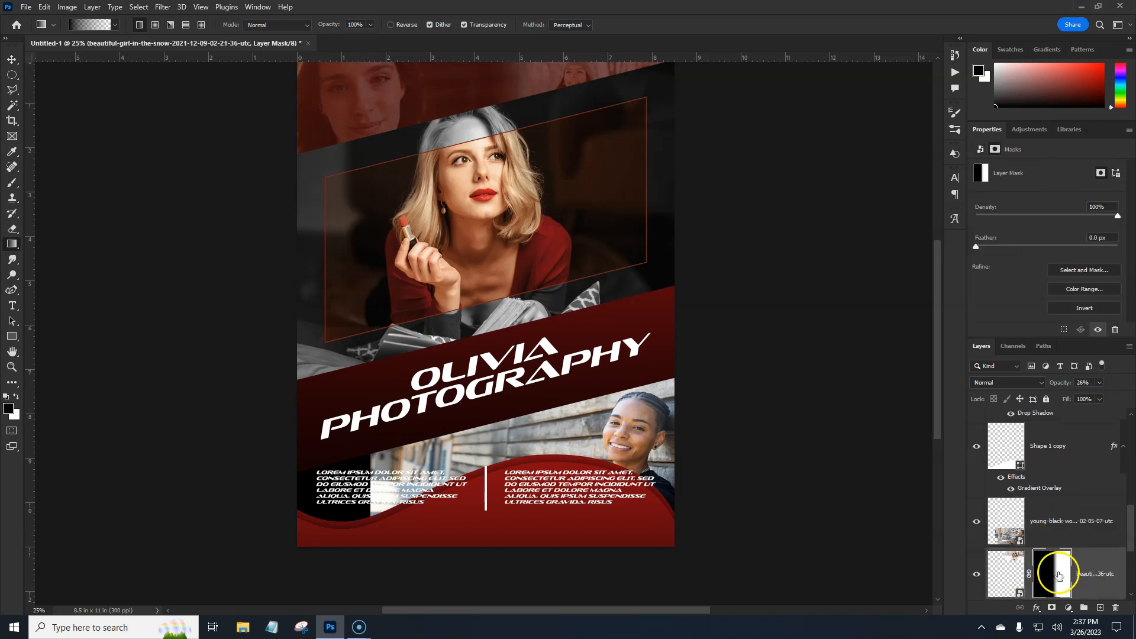
{"action": "left_click_drag", "start_coordinate": [1054, 578], "coordinate": [1044, 542]}
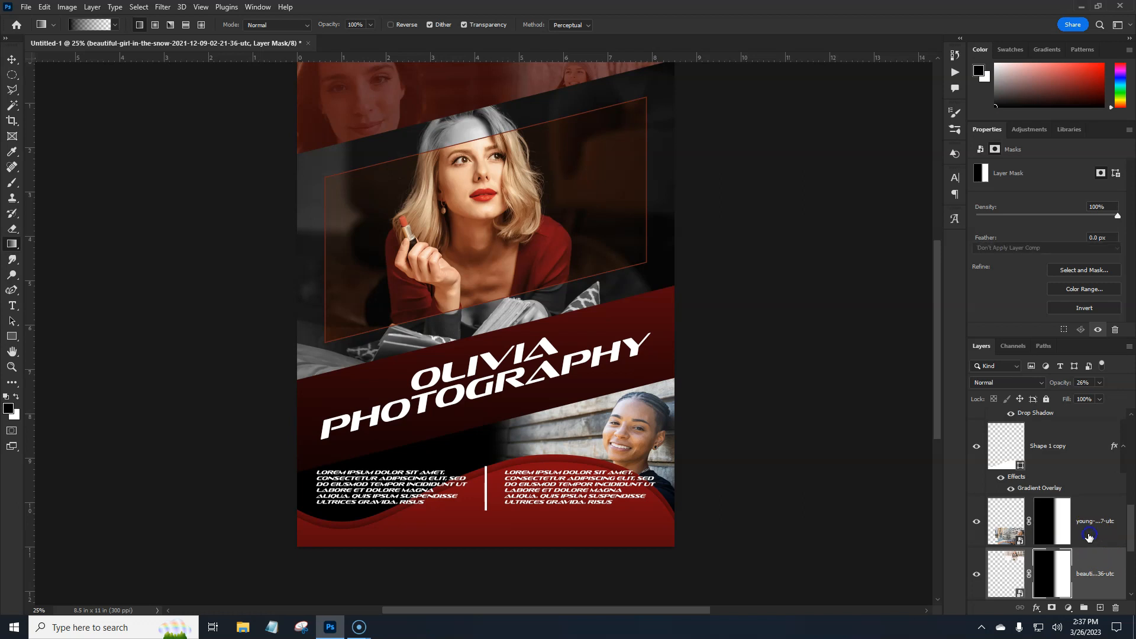
{"action": "left_click", "coordinate": [1089, 538]}
{"action": "left_click_drag", "start_coordinate": [1034, 385], "coordinate": [1027, 390]}
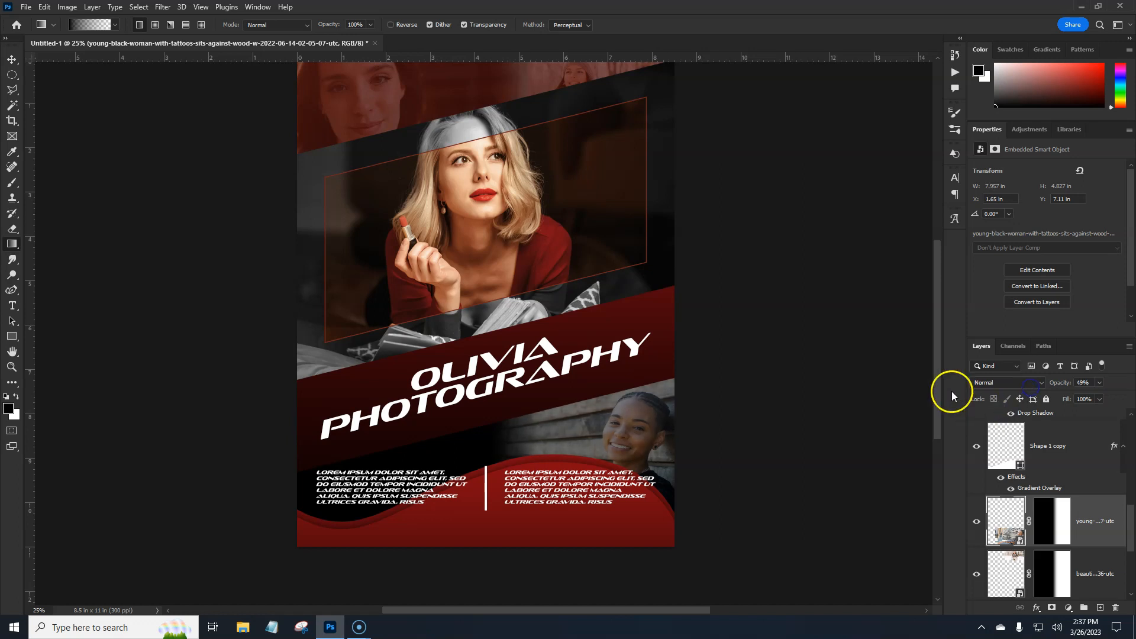
{"action": "scroll", "coordinate": [604, 313], "scroll_direction": "up", "scroll_amount": 1}
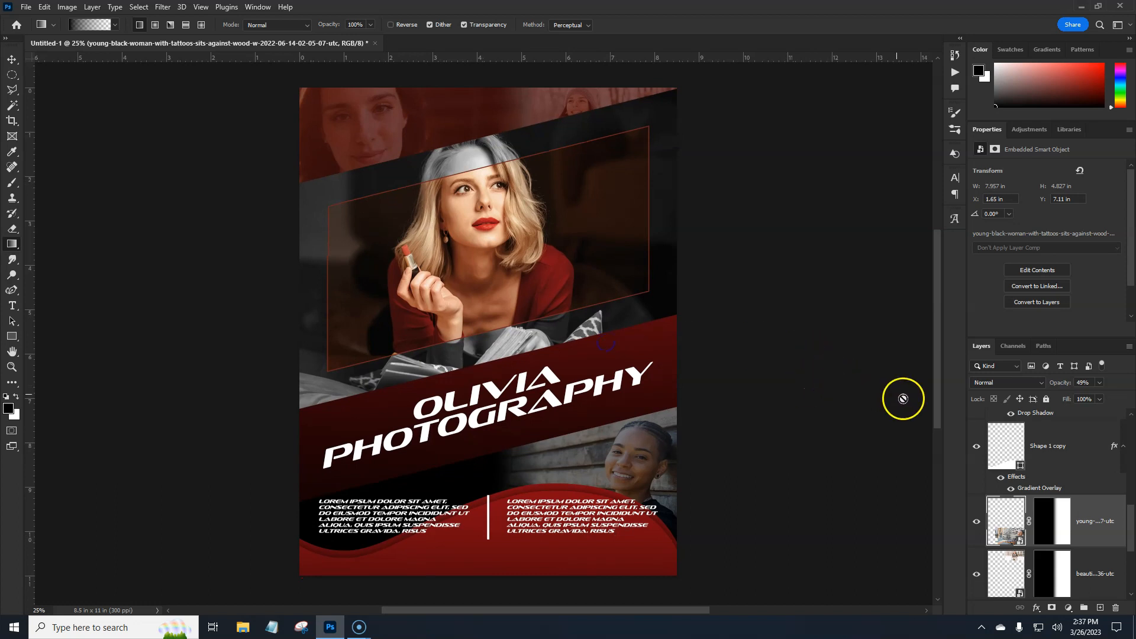
- Show the guides and add a centred 10 pt text box reading "I DONT KNOW WHAT HAPPENED" between the quarter guides below the two columns
{"action": "left_click_drag", "start_coordinate": [1131, 523], "coordinate": [1133, 410]}
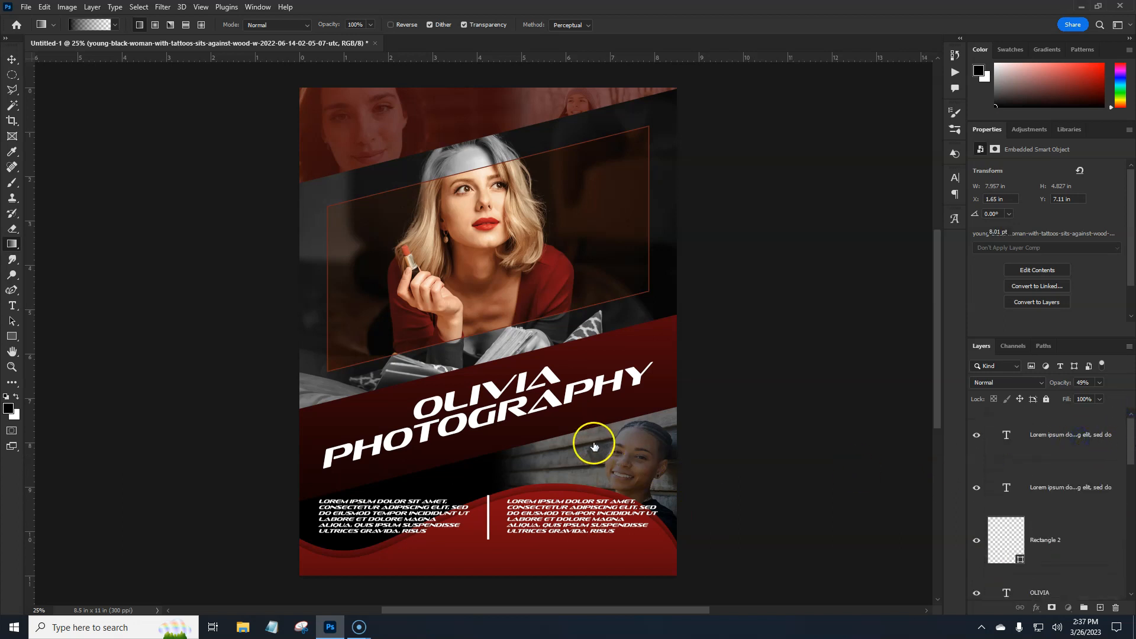
{"action": "key", "text": "ctrl+semicolon"}
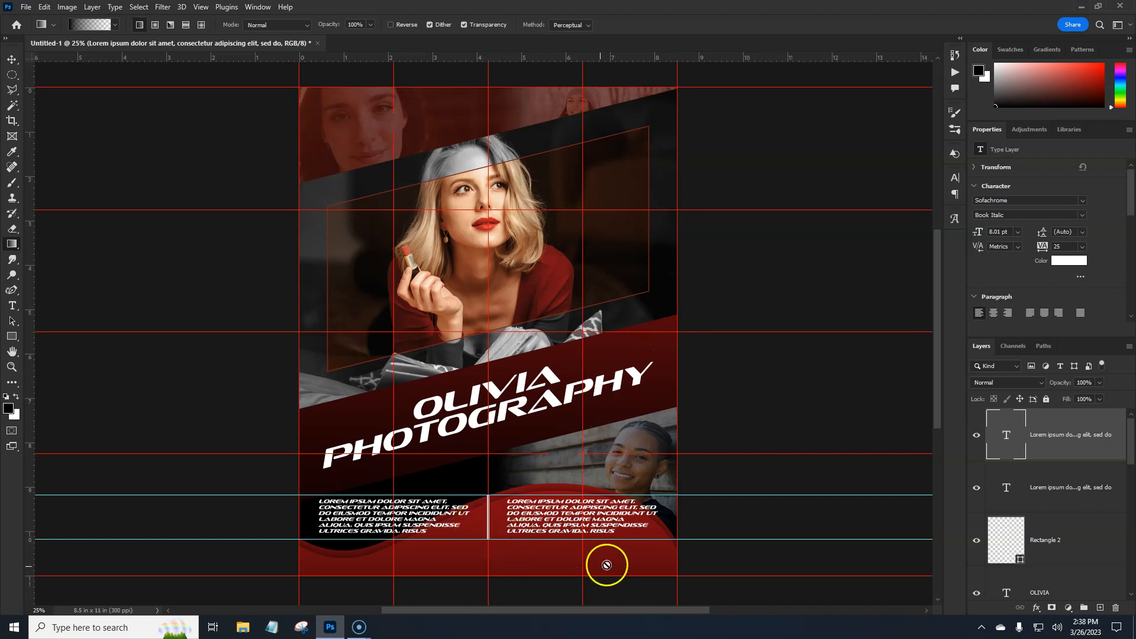
{"action": "left_click", "coordinate": [12, 306]}
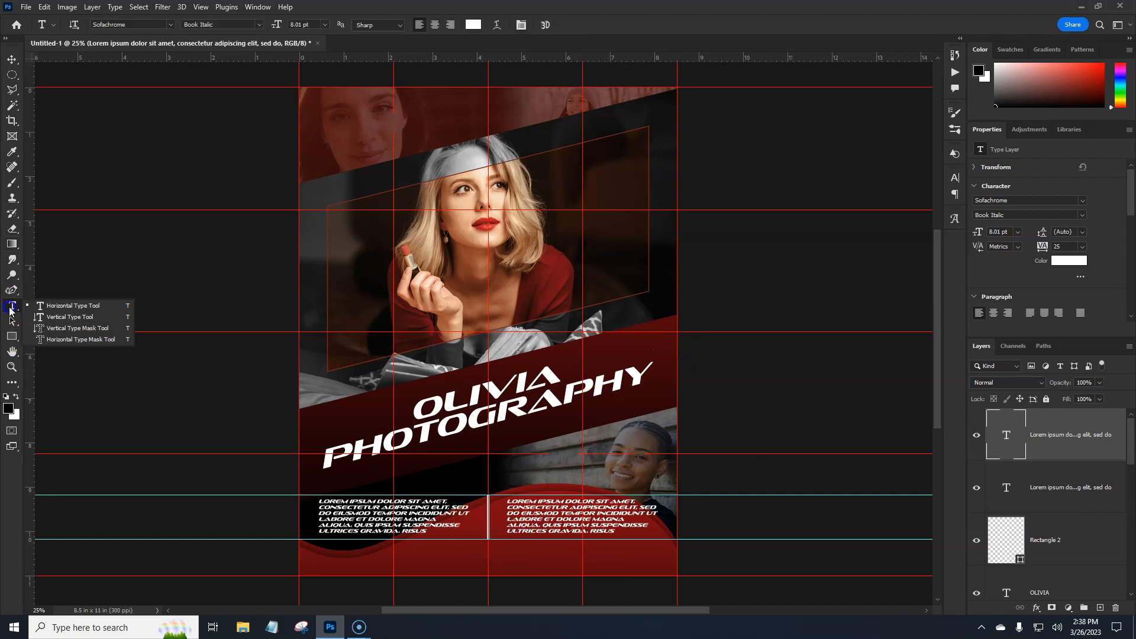
{"action": "left_click", "coordinate": [50, 309]}
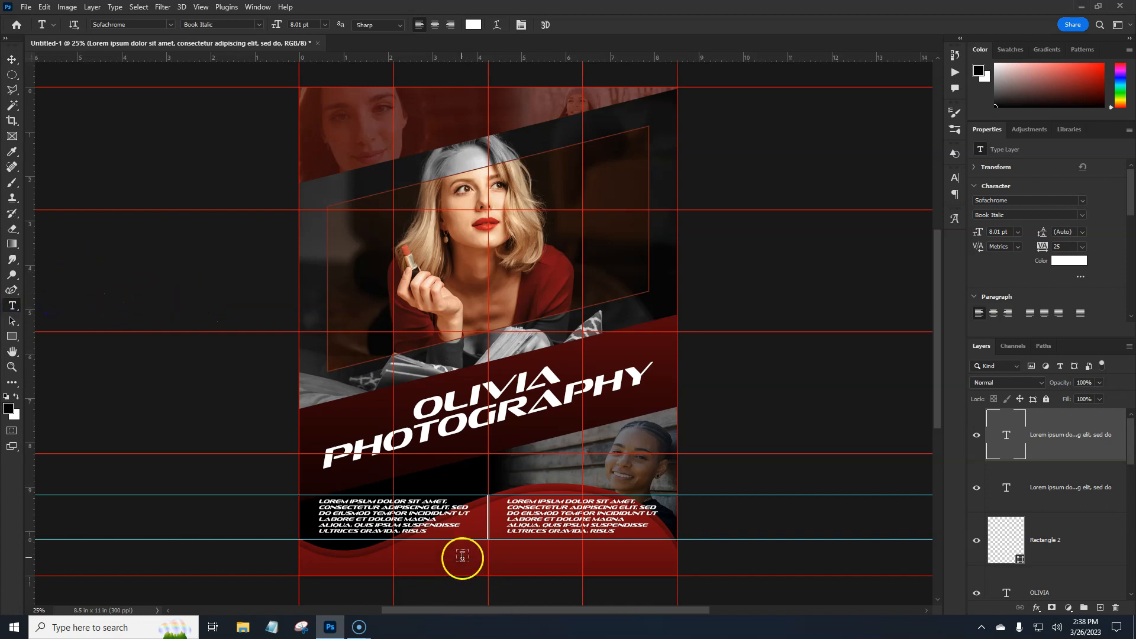
{"action": "left_click_drag", "start_coordinate": [394, 555], "coordinate": [581, 562]}
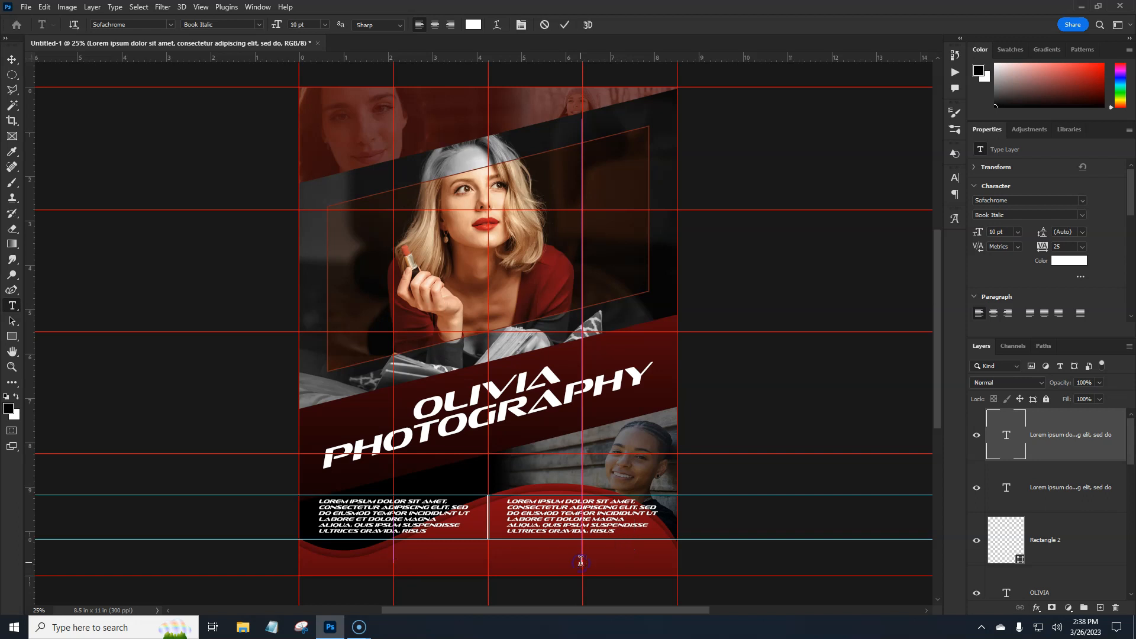
{"action": "key", "text": "BackSpace"}
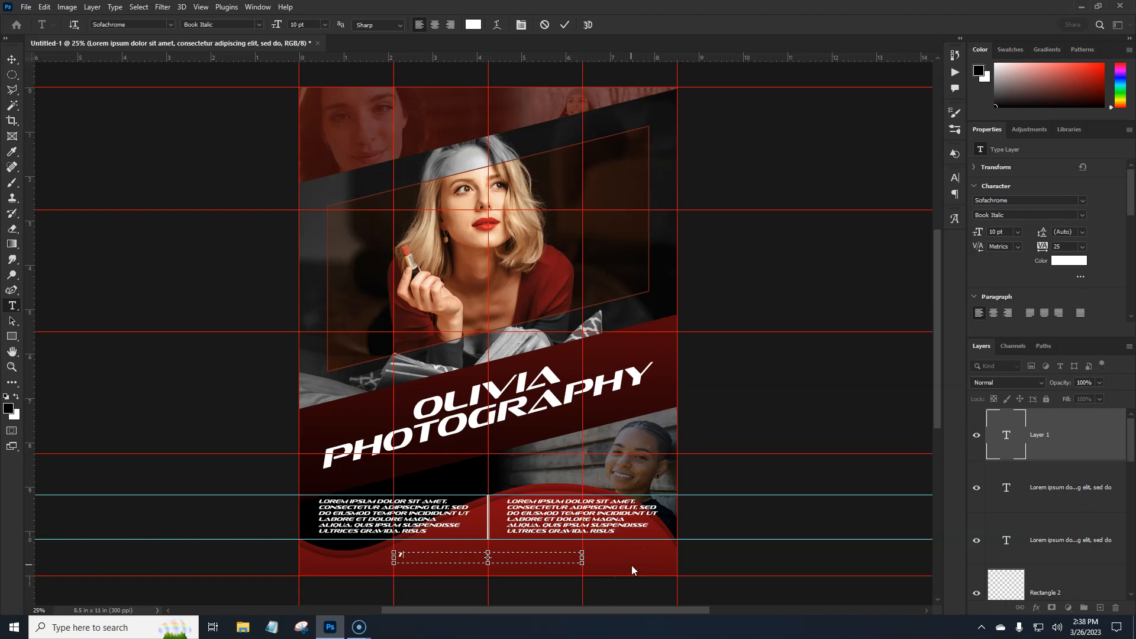
{"action": "type", "text": "I DONT KNOW WHAT HAPPENED"}
{"action": "left_click", "coordinate": [631, 565]}
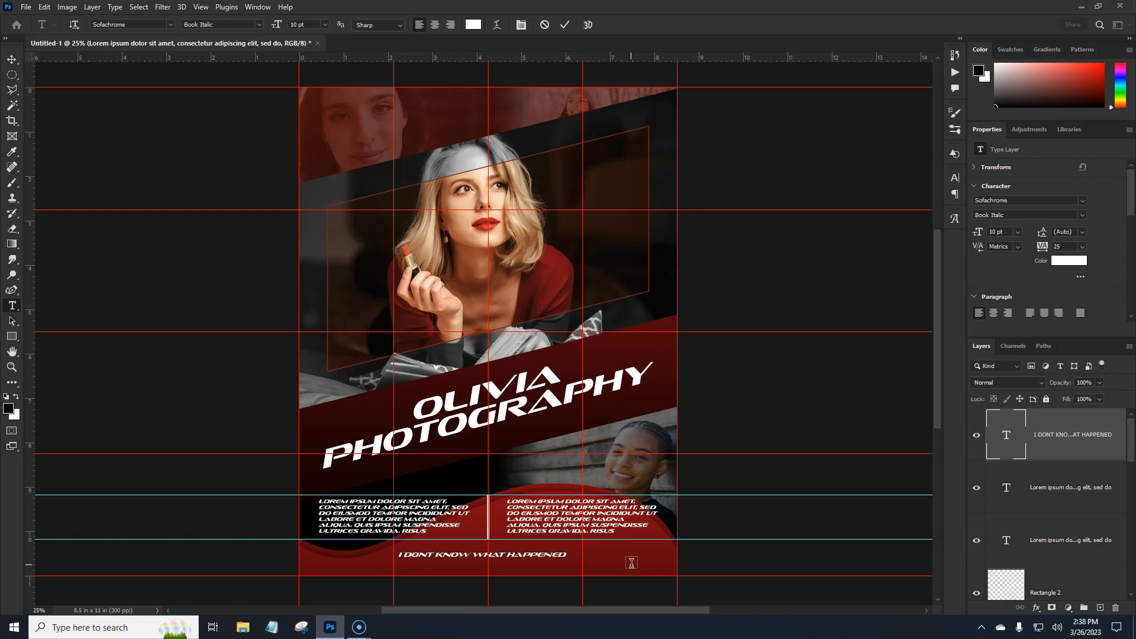
{"action": "left_click", "coordinate": [435, 25]}
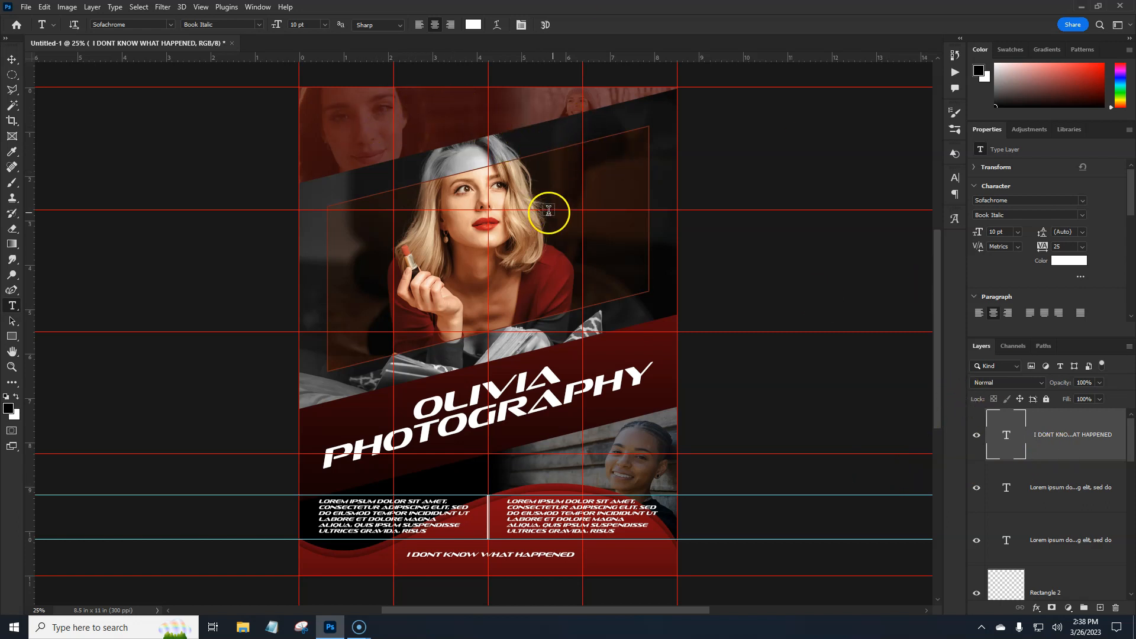
- Add a left-aligned 10 pt paragraph repeating "type out stuff here" over the flyer's upper-left red band, and hide the guides
{"action": "left_click_drag", "start_coordinate": [327, 111], "coordinate": [497, 145]}
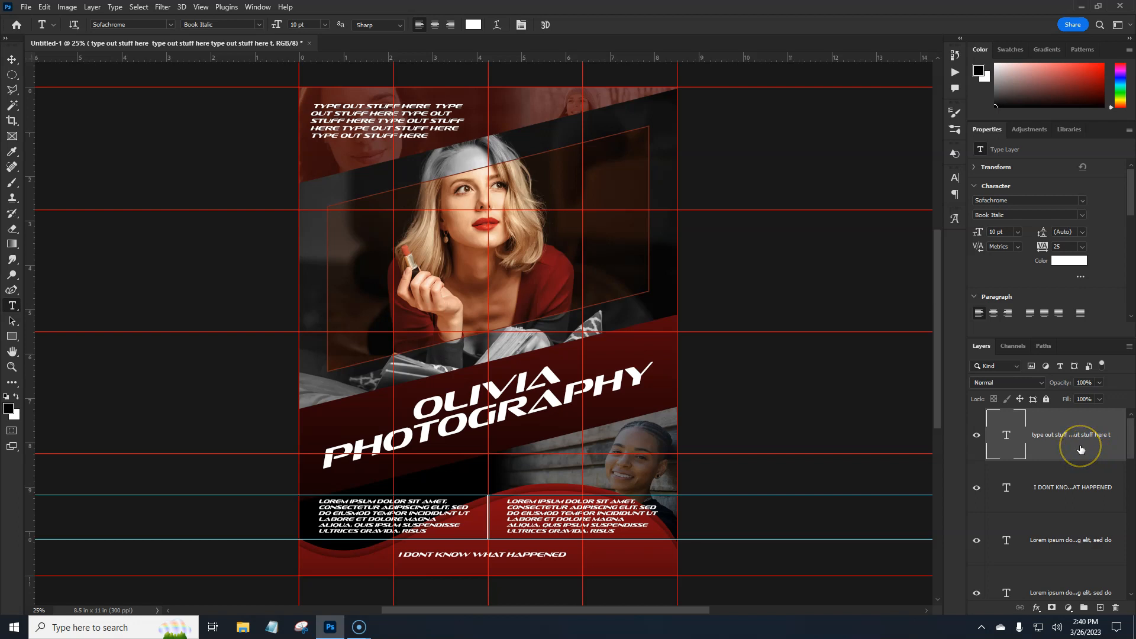
{"action": "key", "text": "ctrl+semicolon"}
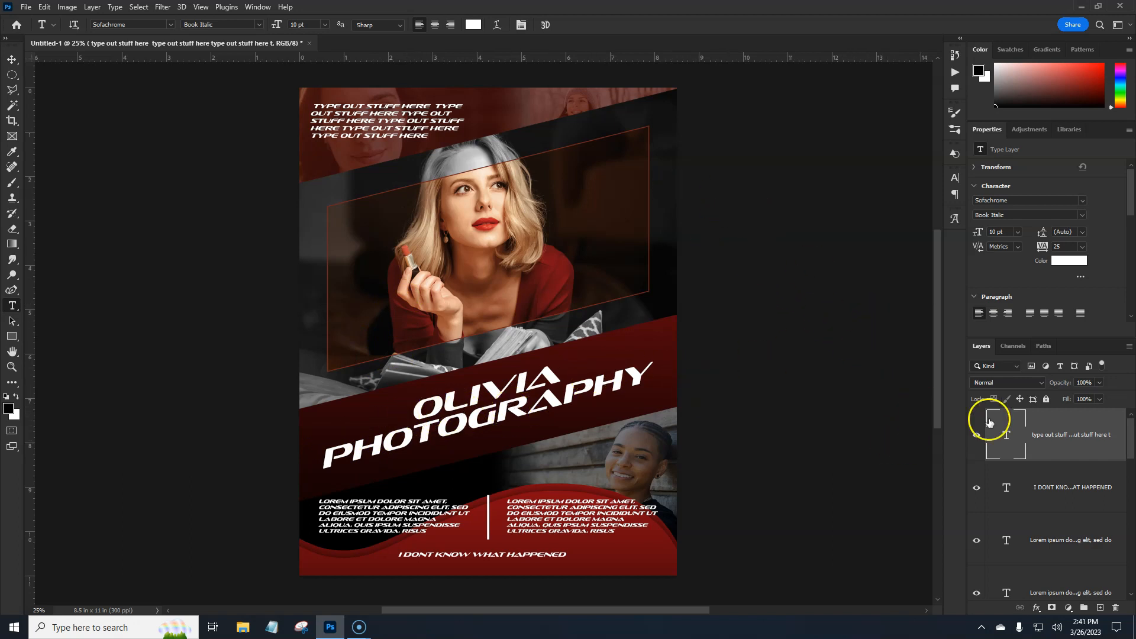
- Hide the three faded background photo layers: the tattooed woman, the girl in the snow and the girl on the modern city background
{"action": "left_click", "coordinate": [1132, 457]}
{"action": "left_click_drag", "start_coordinate": [1132, 456], "coordinate": [1131, 556]}
{"action": "left_click", "coordinate": [977, 472]}
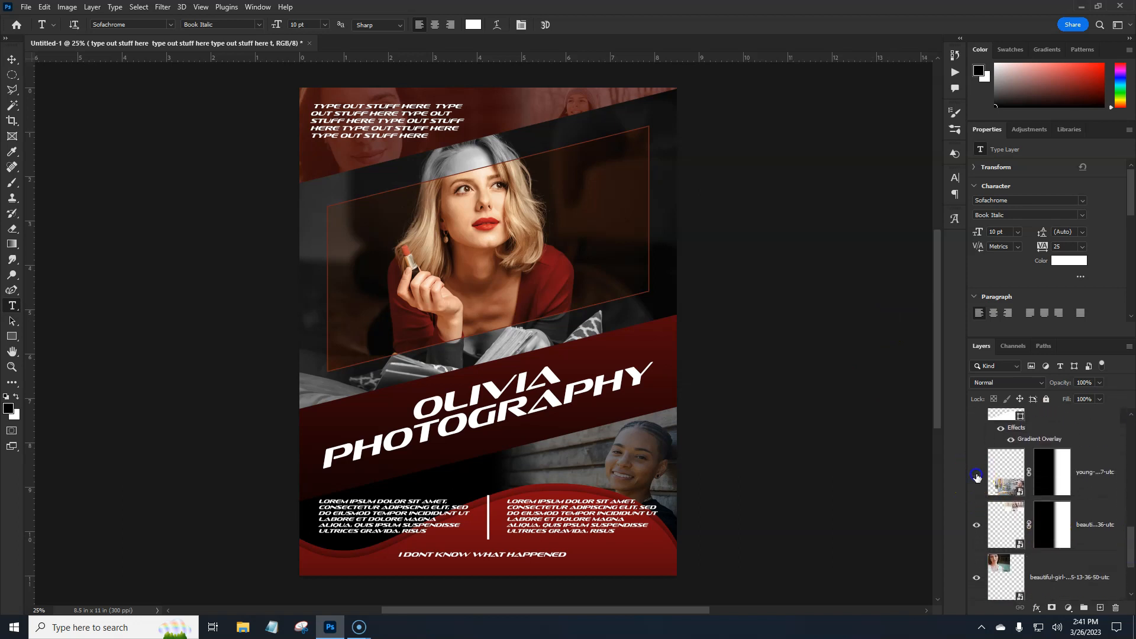
{"action": "left_click", "coordinate": [977, 525]}
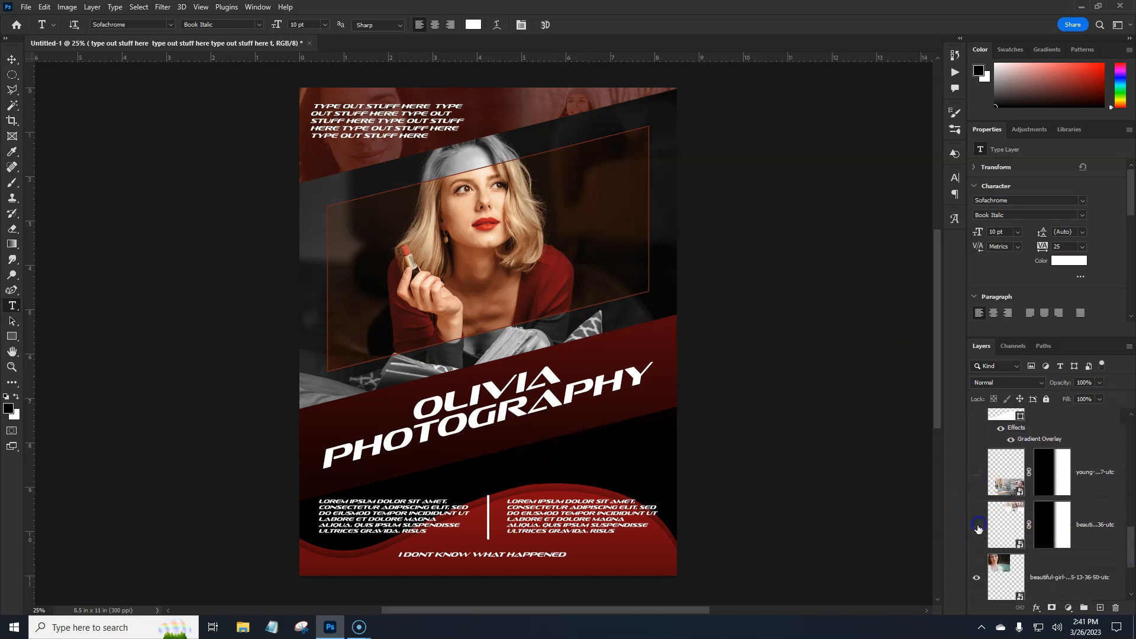
{"action": "left_click", "coordinate": [978, 578]}
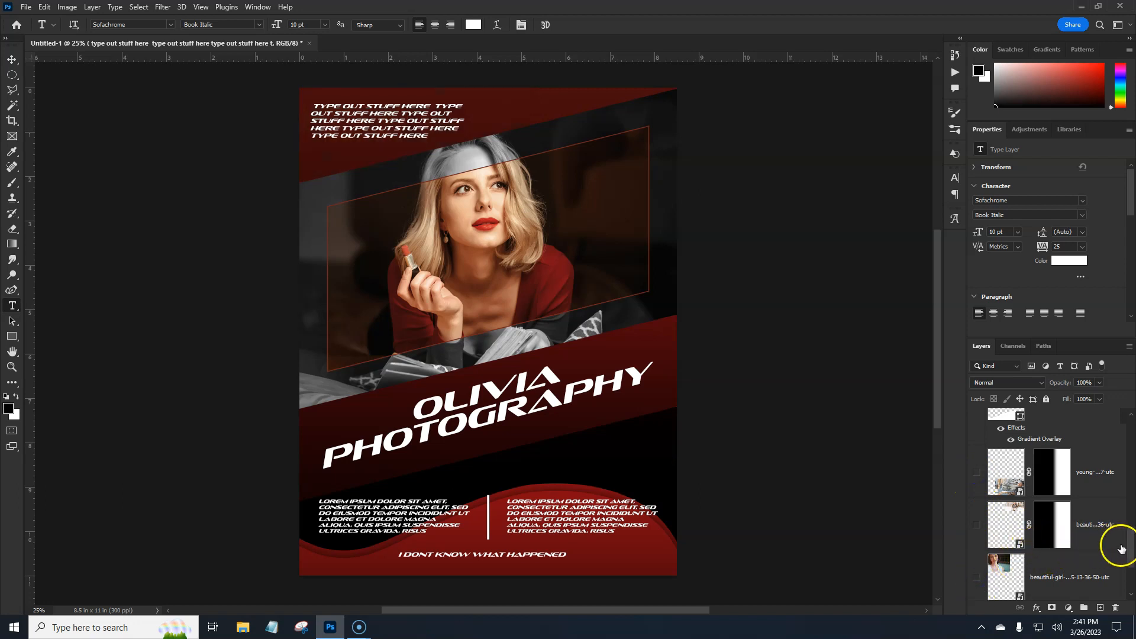
- Expand Group 1 and toggle the framed photo copy and the black-and-white photo off and back on to check their placeholder shapes
{"action": "left_click_drag", "start_coordinate": [1132, 557], "coordinate": [1133, 498]}
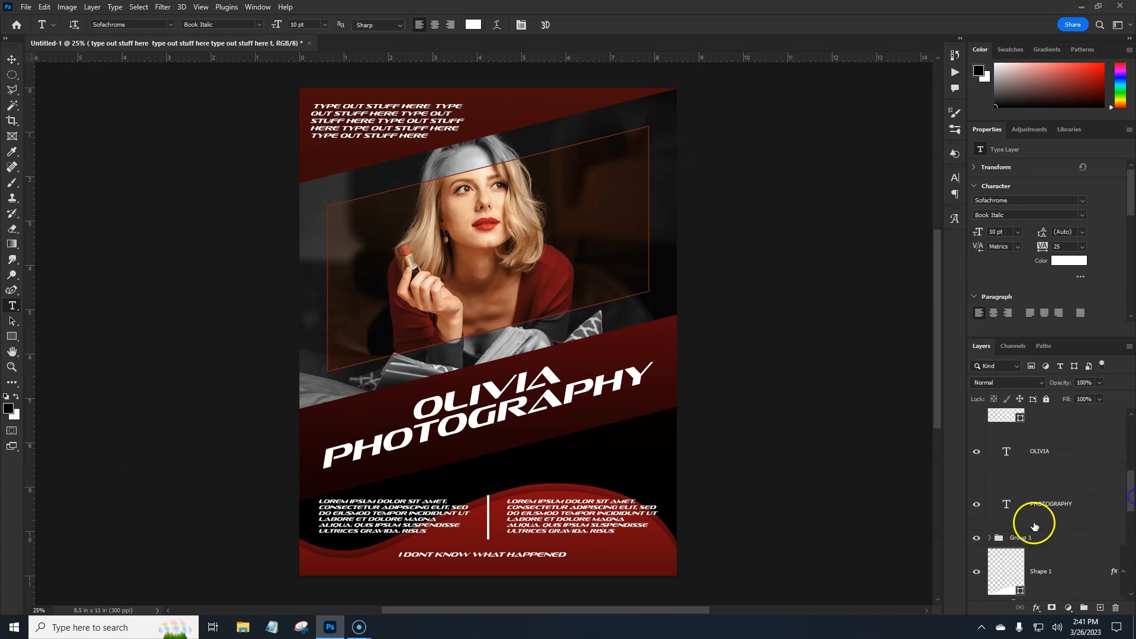
{"action": "left_click", "coordinate": [988, 538]}
{"action": "left_click_drag", "start_coordinate": [1134, 508], "coordinate": [1134, 525]}
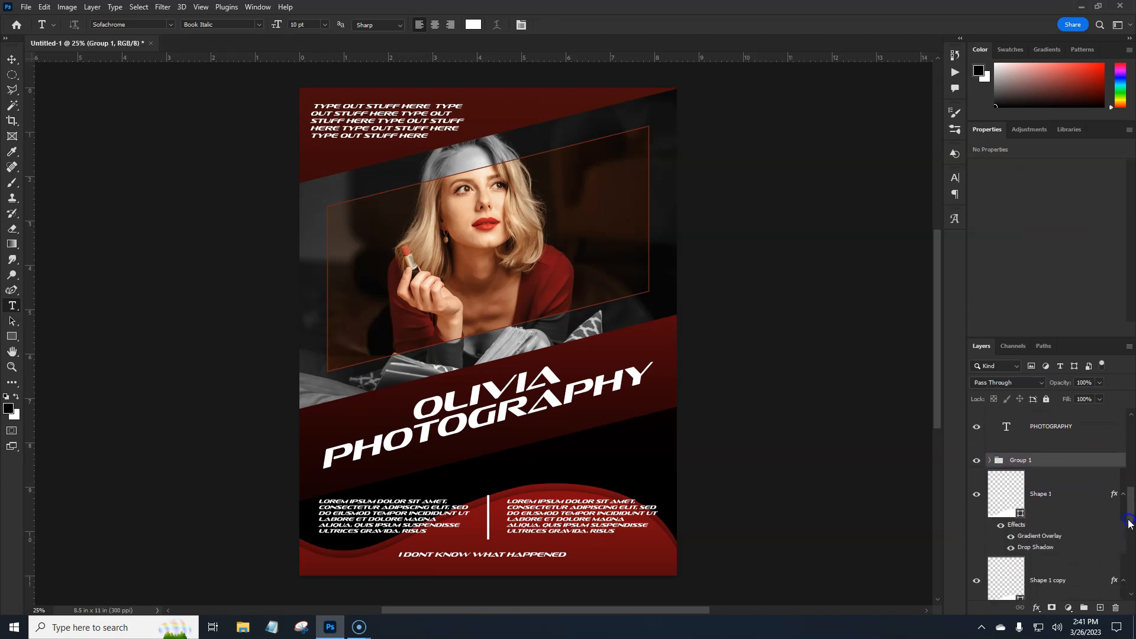
{"action": "left_click", "coordinate": [991, 463]}
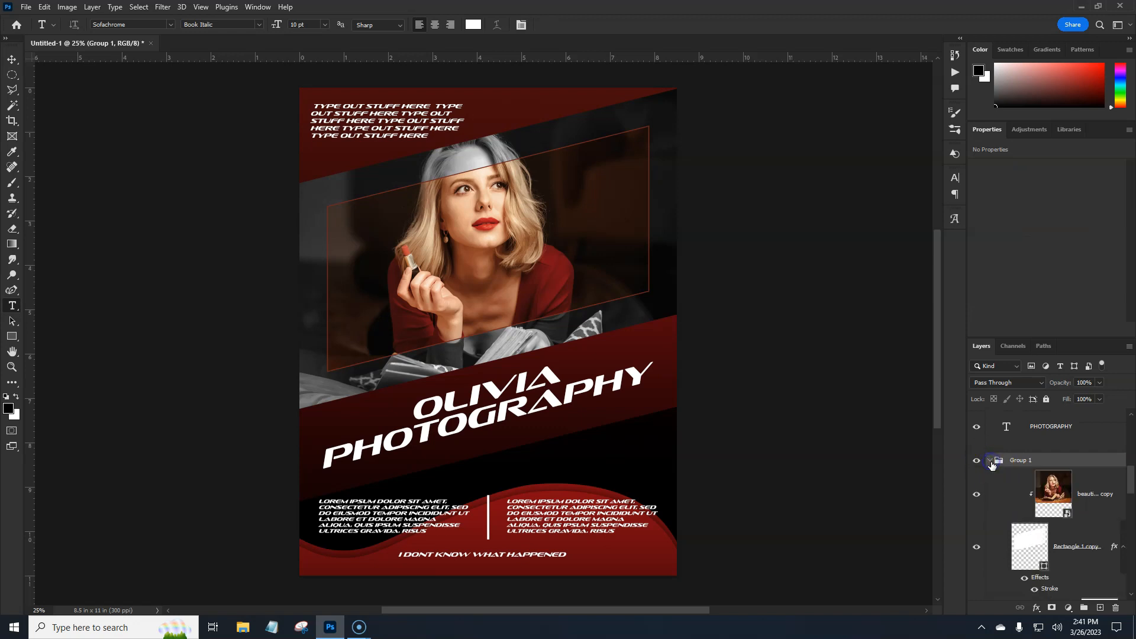
{"action": "left_click", "coordinate": [975, 499]}
{"action": "left_click_drag", "start_coordinate": [1132, 491], "coordinate": [1128, 516]}
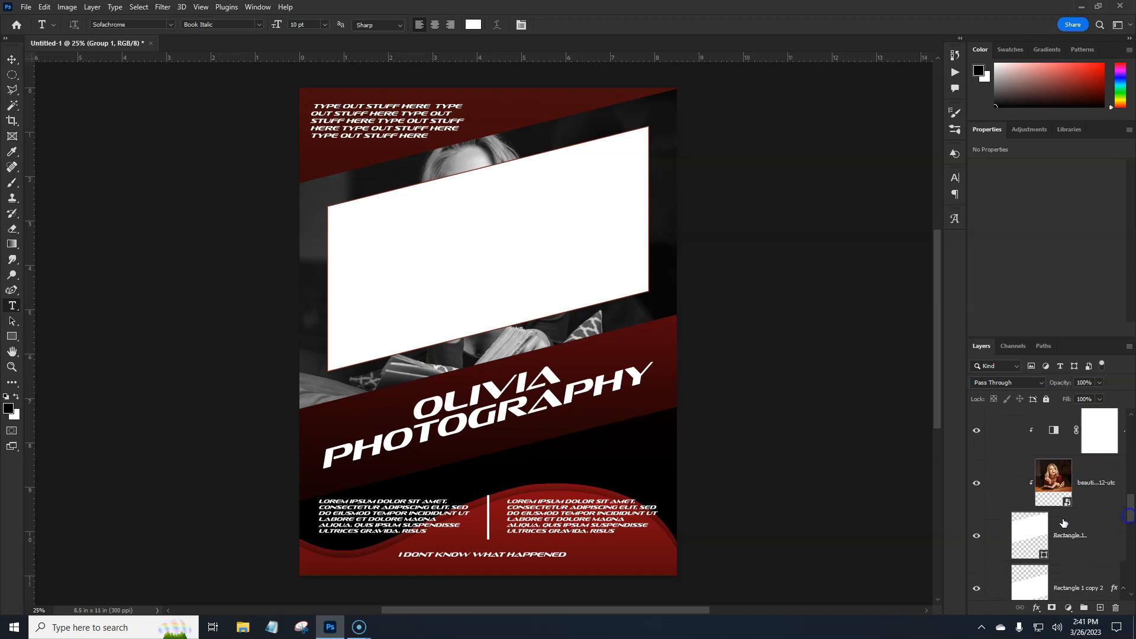
{"action": "left_click", "coordinate": [976, 484]}
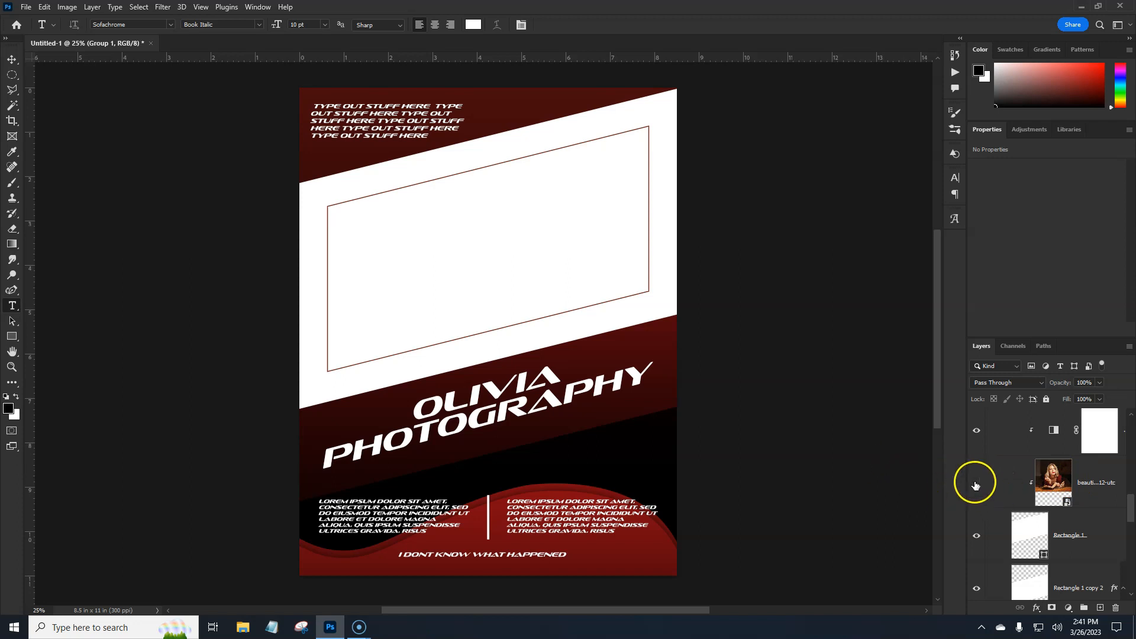
{"action": "scroll", "coordinate": [1101, 503], "scroll_direction": "up", "scroll_amount": 2}
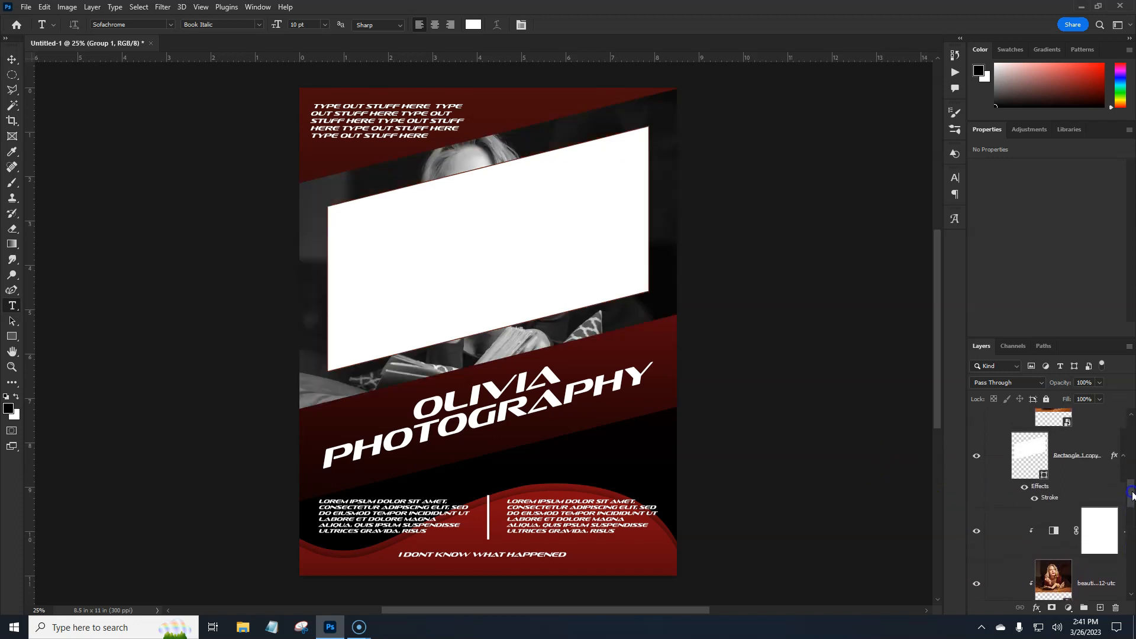
{"action": "left_click", "coordinate": [976, 415]}
- Show the three faded background photo layers again: the tattooed woman, the girl in the snow and the girl on the city background
{"action": "left_click_drag", "start_coordinate": [1130, 496], "coordinate": [1132, 573]}
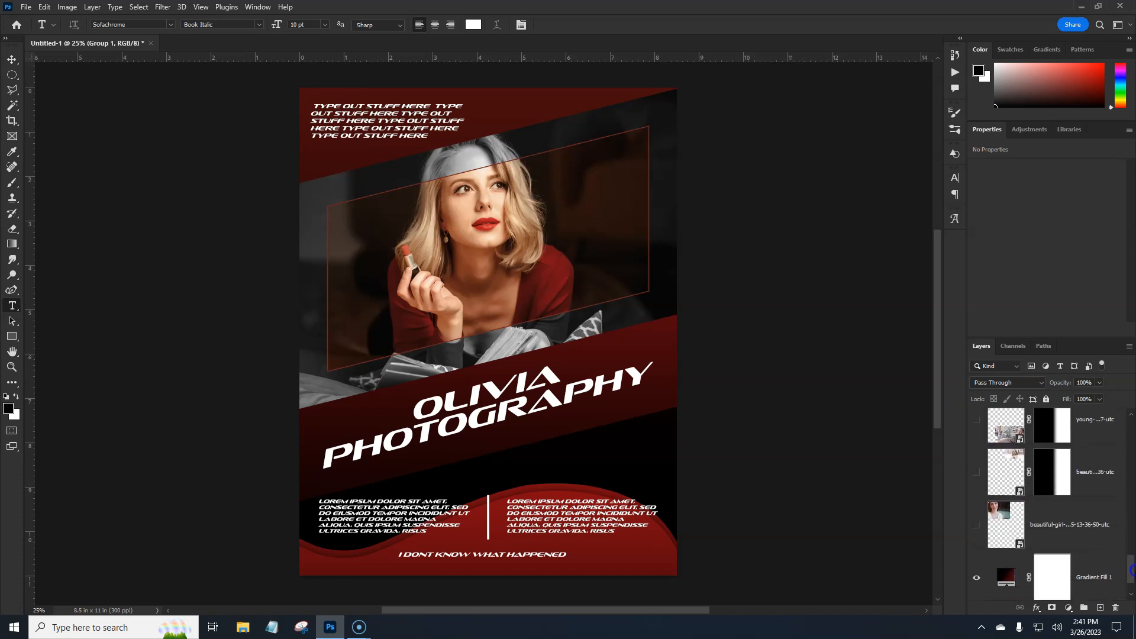
{"action": "left_click", "coordinate": [976, 415]}
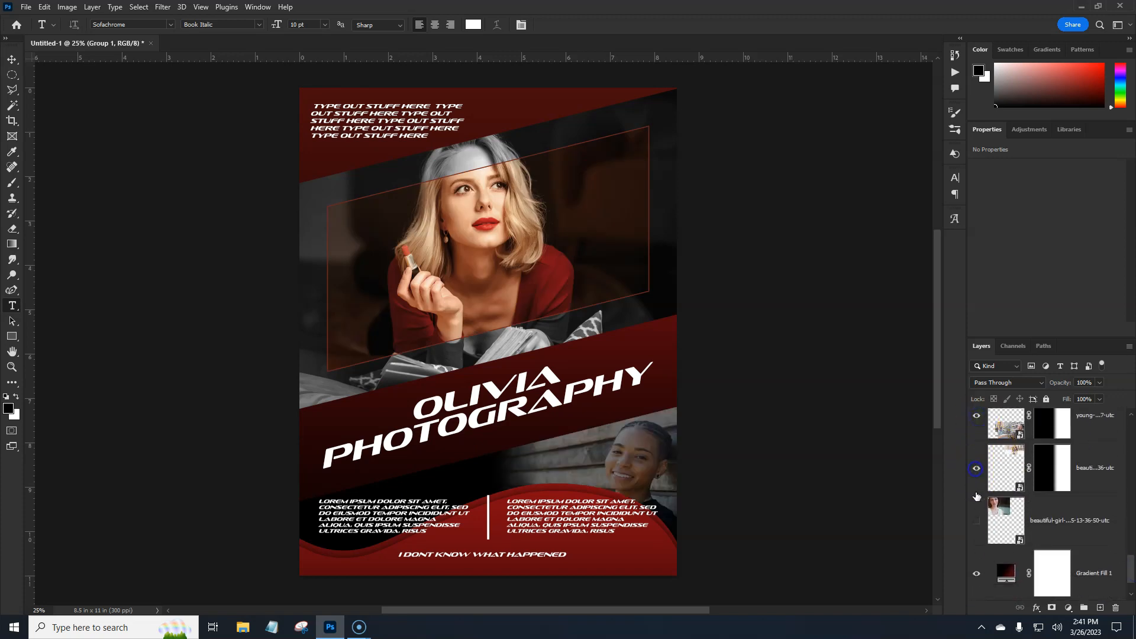
{"action": "left_click", "coordinate": [977, 520]}
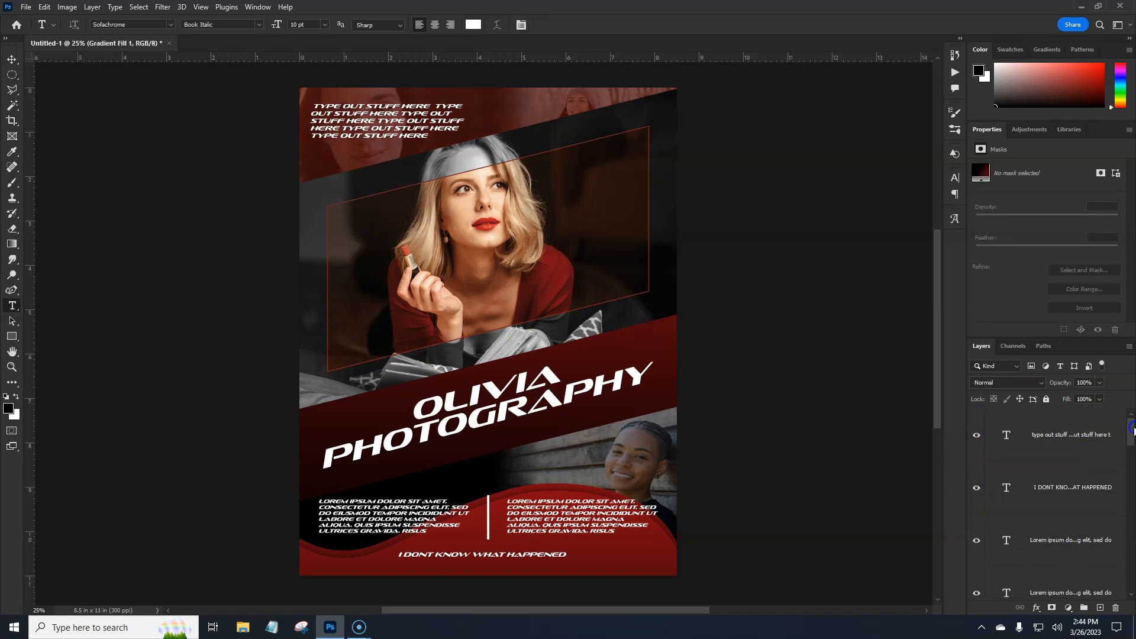
- Draw a six-sided polygon about 5.63 in wide and 4.87 in high over the central photo, above the uppermost text layer
{"action": "left_click", "coordinate": [1068, 446]}
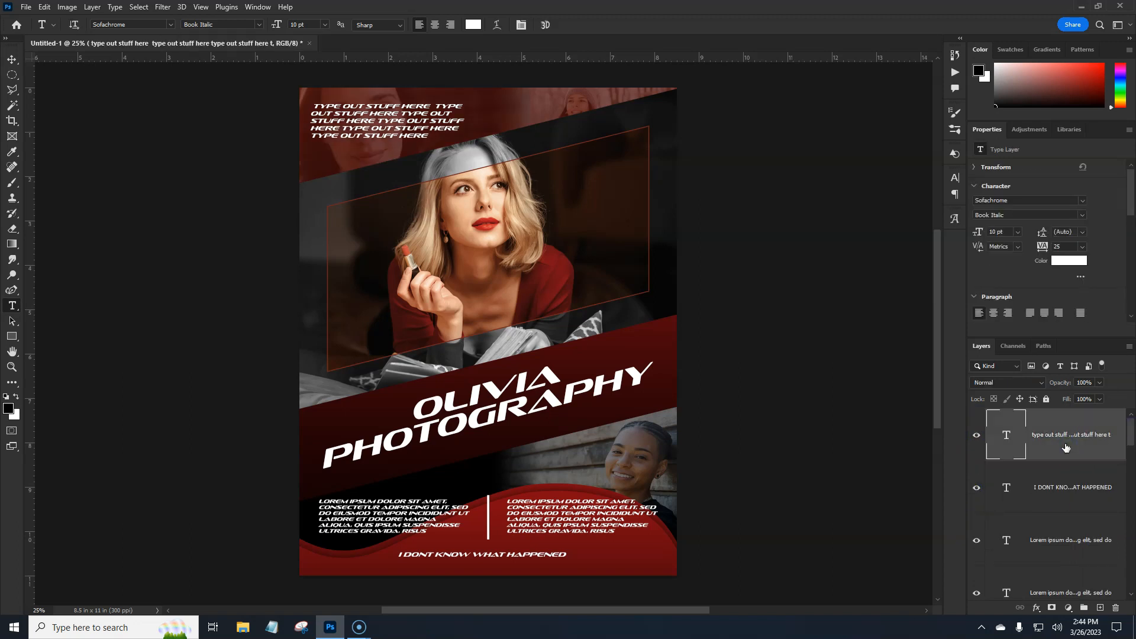
{"action": "left_click", "coordinate": [11, 337]}
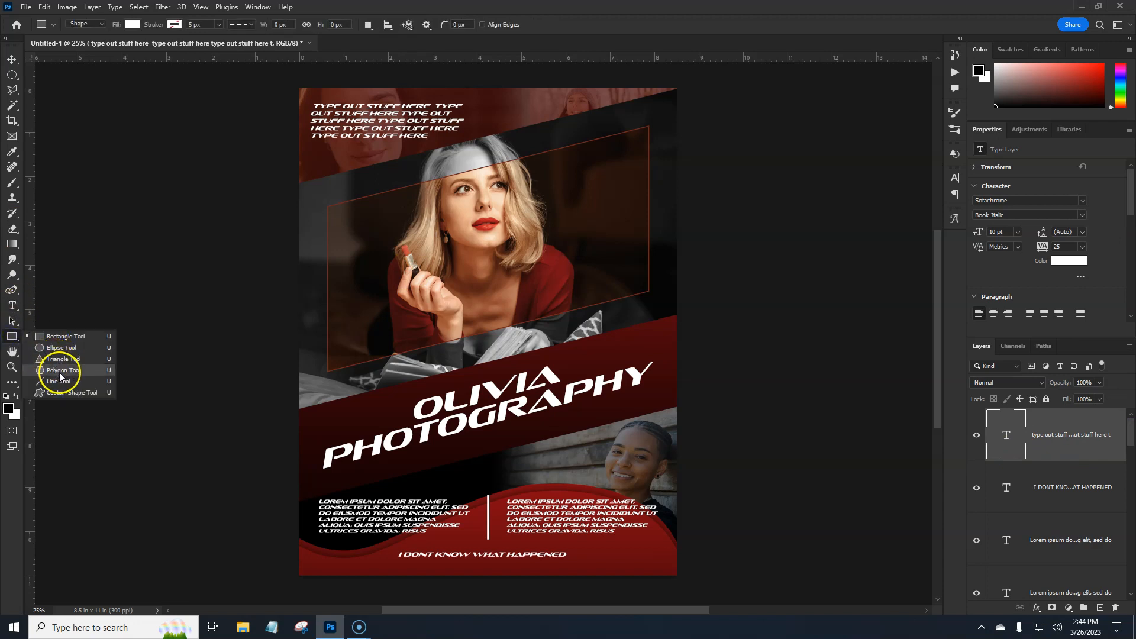
{"action": "left_click", "coordinate": [60, 369]}
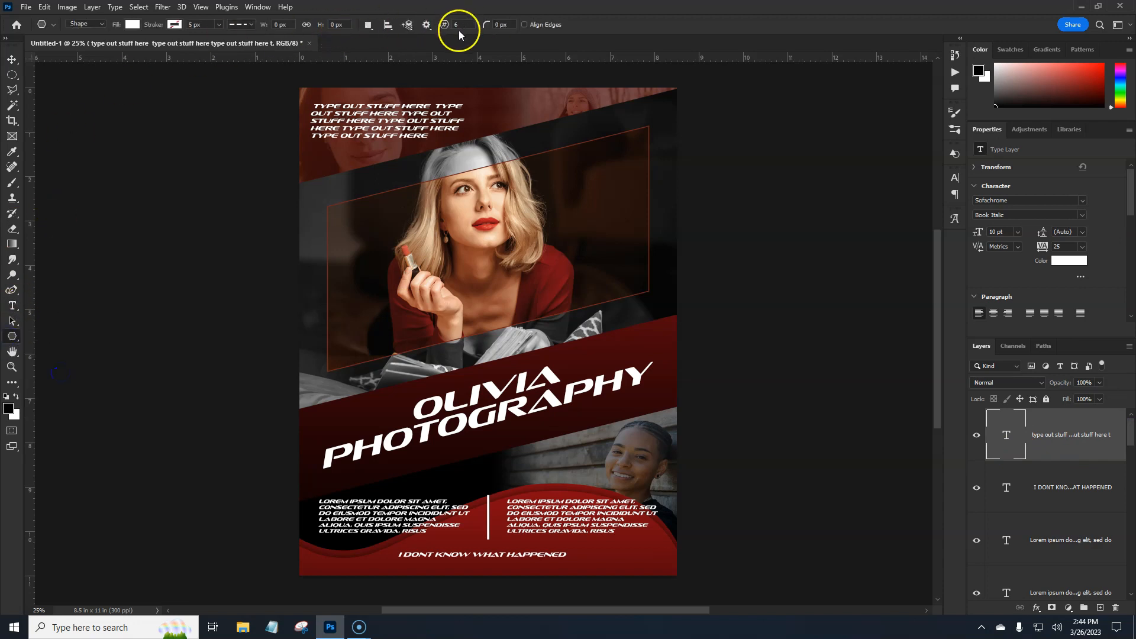
{"action": "left_click_drag", "start_coordinate": [399, 163], "coordinate": [610, 368]}
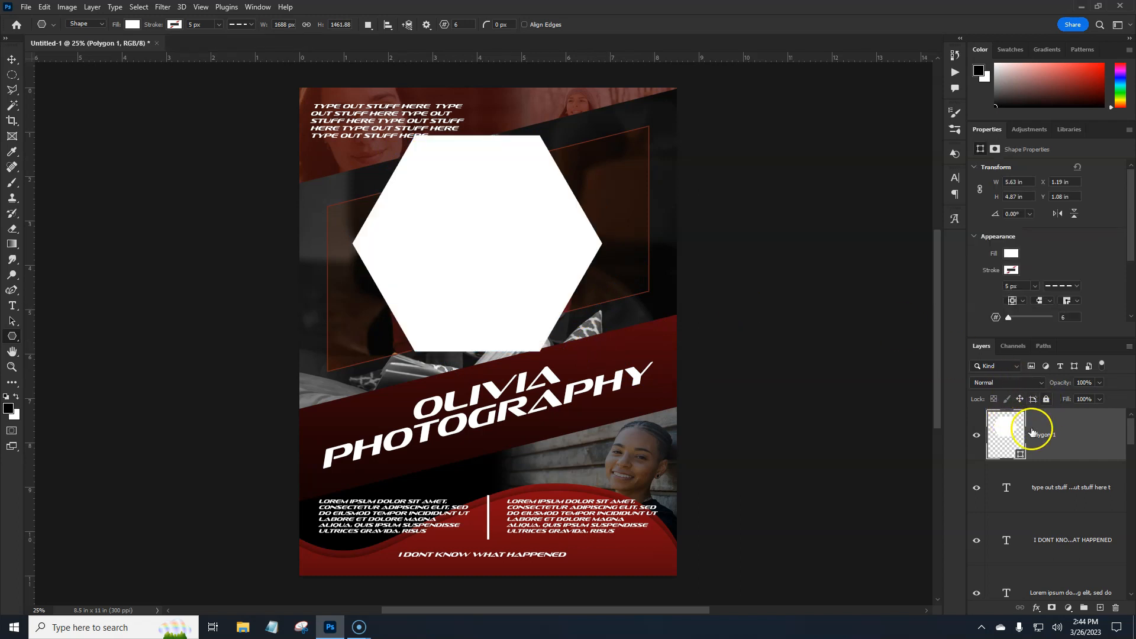
- Fill the hexagon with a very dark red and set its blend mode to Linear Dodge (Add)
{"action": "left_click", "coordinate": [1011, 254]}
{"action": "left_click", "coordinate": [986, 320]}
{"action": "left_click", "coordinate": [1053, 244]}
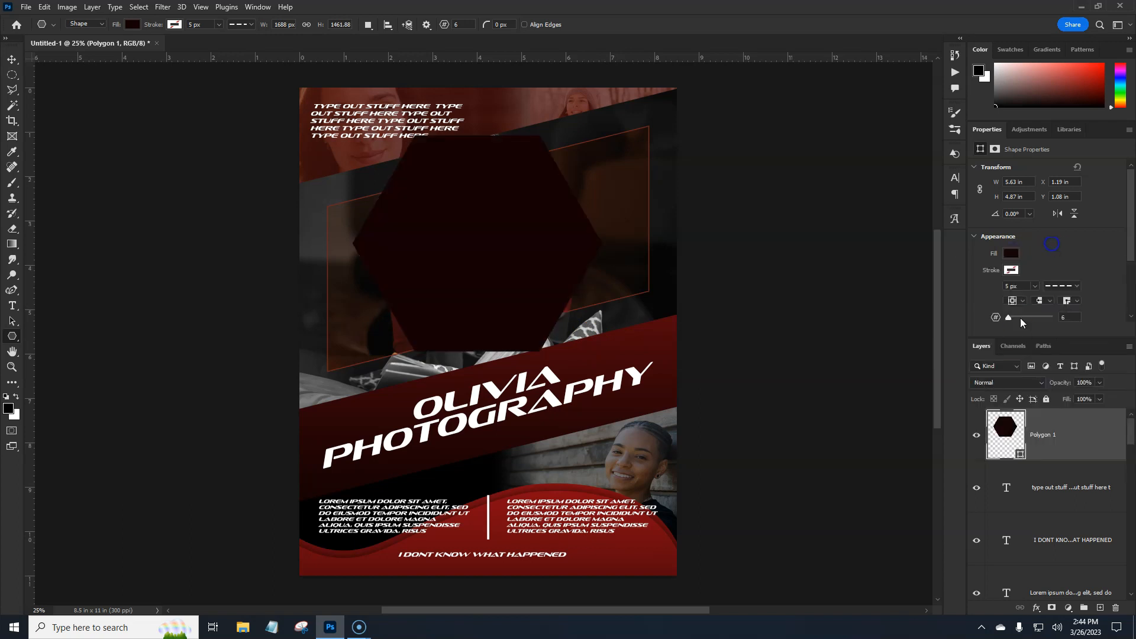
{"action": "left_click", "coordinate": [1024, 383]}
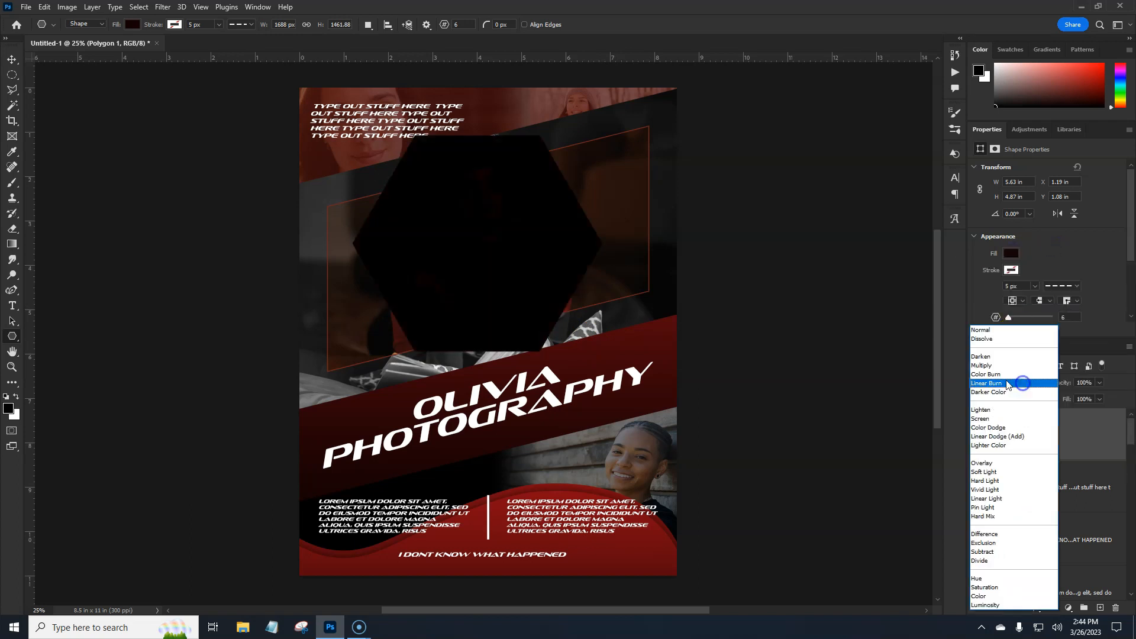
{"action": "left_click", "coordinate": [989, 440]}
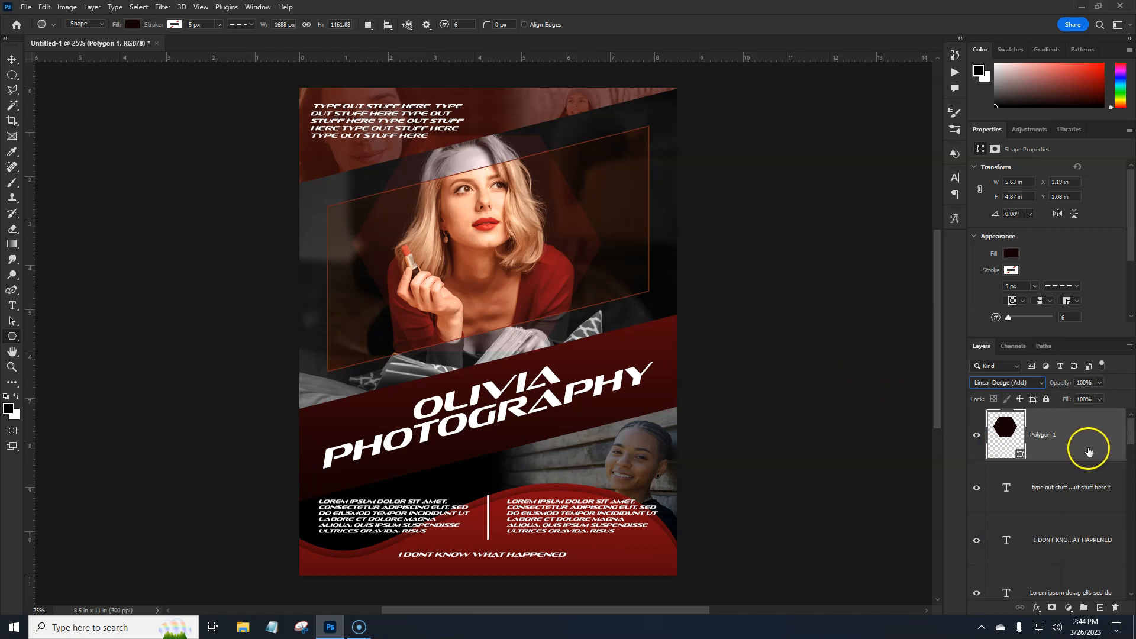
- Duplicate the hexagon and move the copy to the flyer's lower-right corner, at about X 4.74 in and Y 6.13 in
{"action": "key", "text": "ctrl+j"}
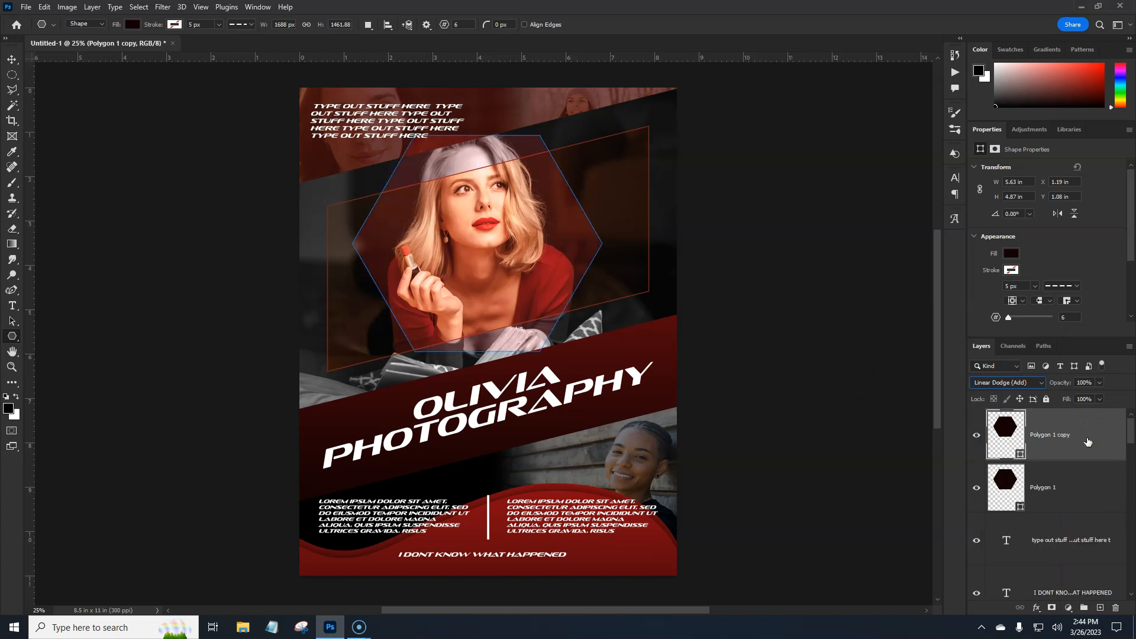
{"action": "key", "text": "ctrl+t"}
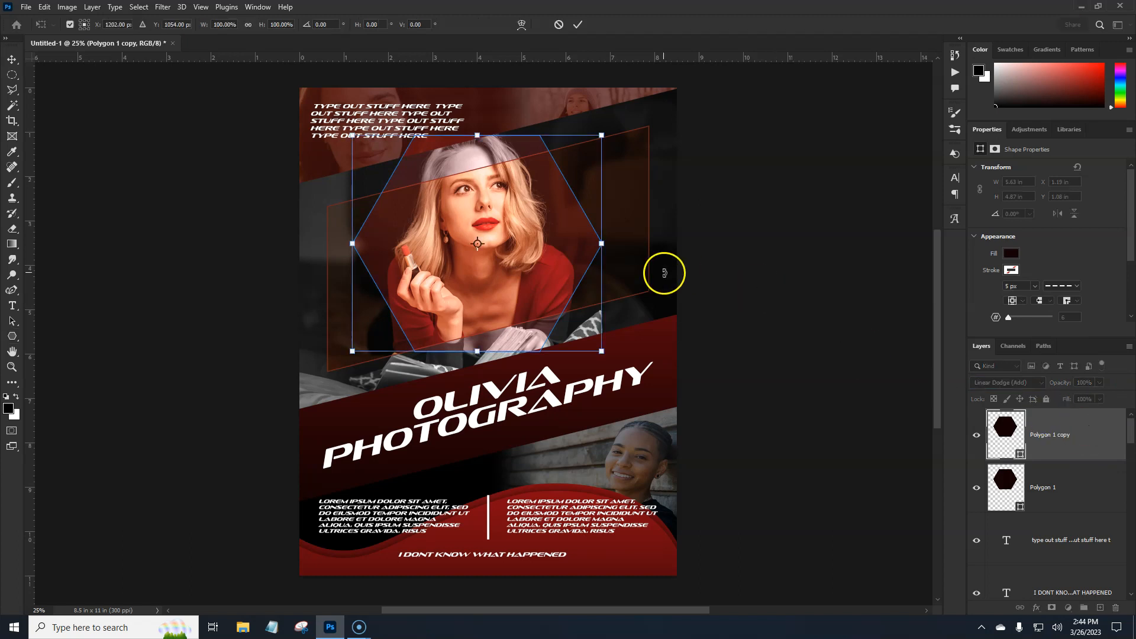
{"action": "left_click_drag", "start_coordinate": [579, 267], "coordinate": [736, 492]}
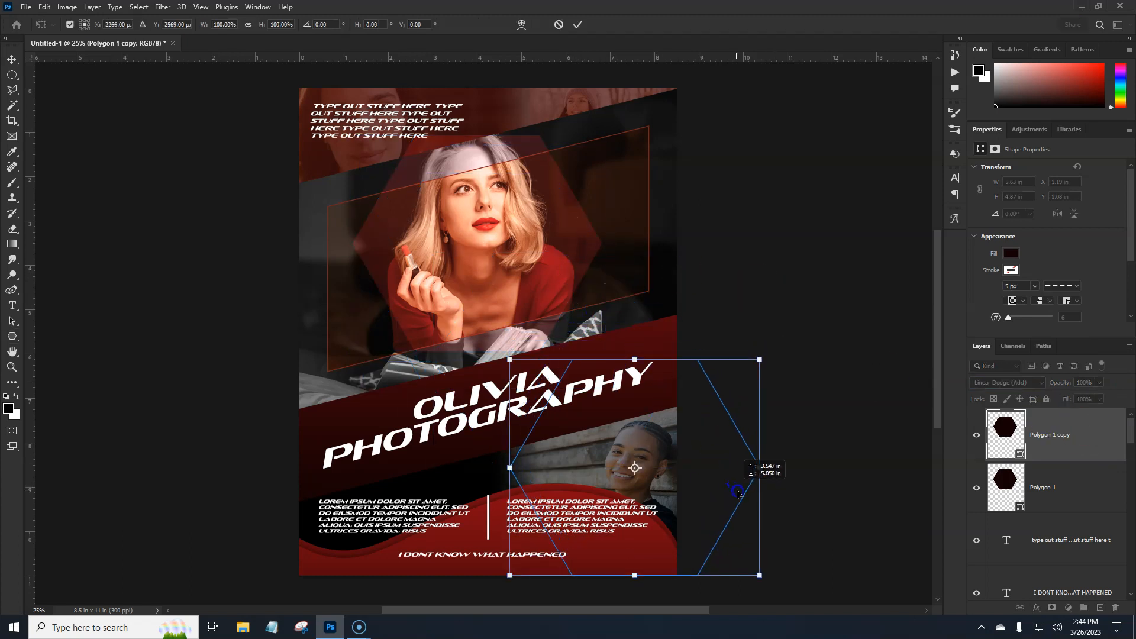
{"action": "key", "text": "Return"}
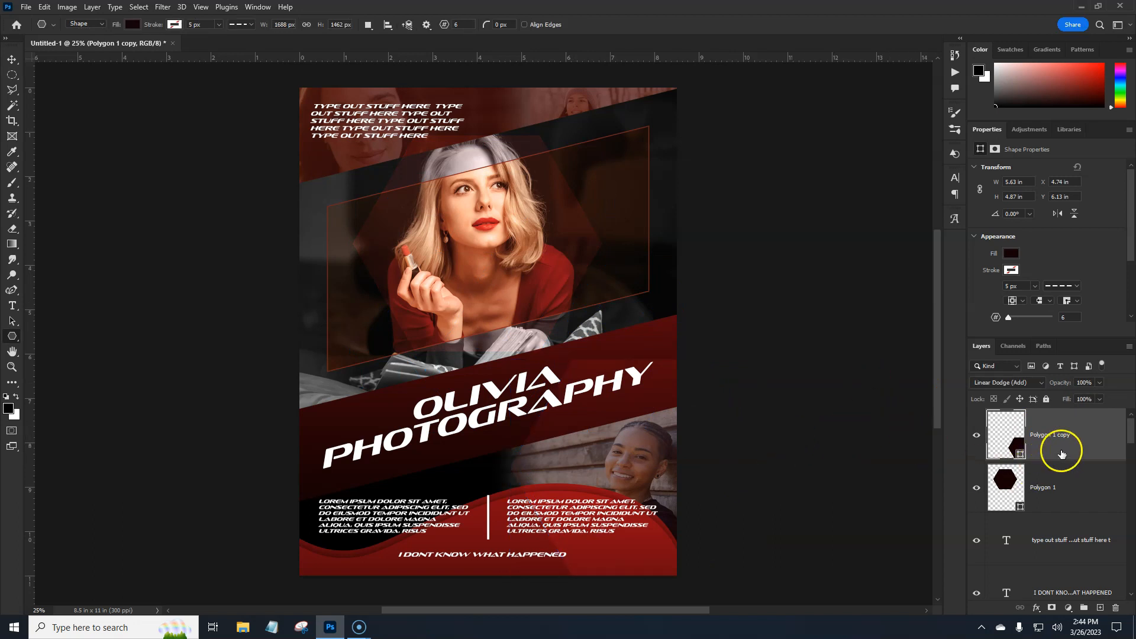
- Duplicate the lower-right hexagon, shrink the copy to about 3.24 by 2.81 in and place it over the flyer's upper-left corner
{"action": "left_click_drag", "start_coordinate": [1093, 441], "coordinate": [1091, 427]}
{"action": "key", "text": "ctrl+t"}
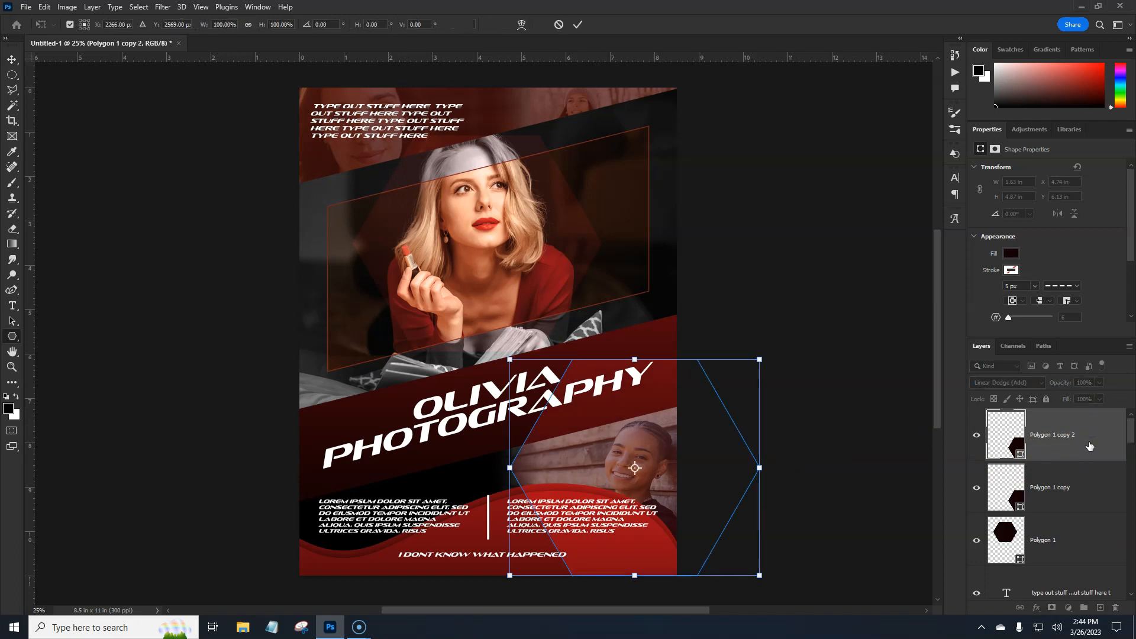
{"action": "left_click_drag", "start_coordinate": [695, 511], "coordinate": [382, 186]}
{"action": "left_click_drag", "start_coordinate": [442, 150], "coordinate": [342, 159]}
{"action": "left_click_drag", "start_coordinate": [303, 166], "coordinate": [390, 164]}
{"action": "key", "text": "Return"}
{"action": "key", "text": "Return"}
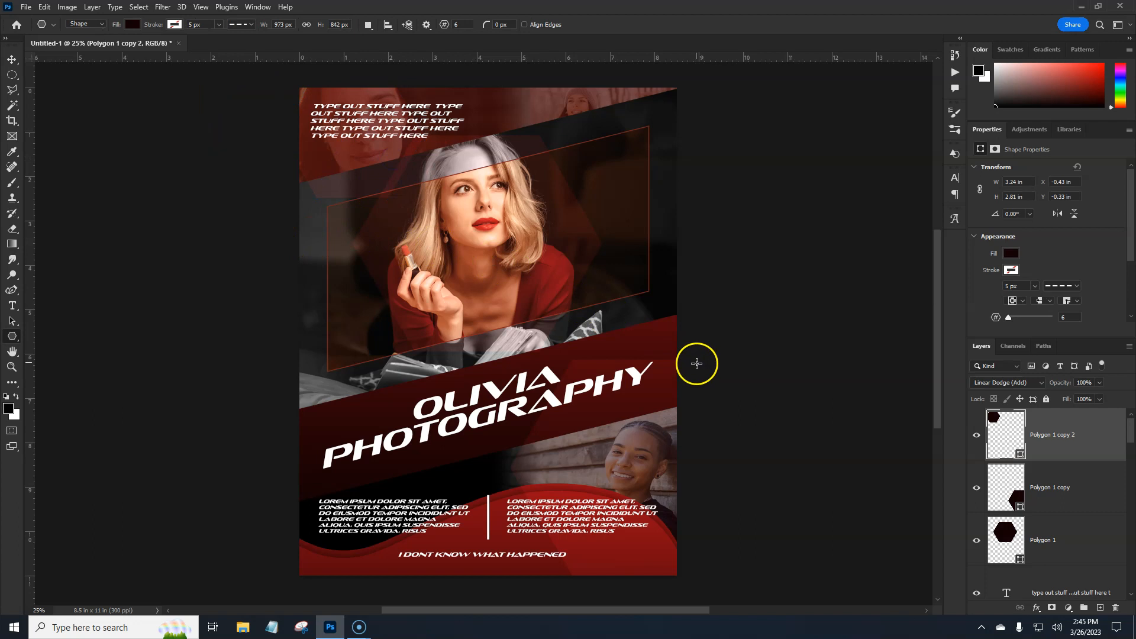
- Duplicate the small hexagon and move the copy to the flyer's right edge beside the photo, at about X 5.63 in and Y 2.11 in
{"action": "left_click_drag", "start_coordinate": [1104, 455], "coordinate": [1109, 439]}
{"action": "key", "text": "ctrl+j"}
{"action": "key", "text": "ctrl+t"}
{"action": "left_click_drag", "start_coordinate": [401, 164], "coordinate": [654, 270]}
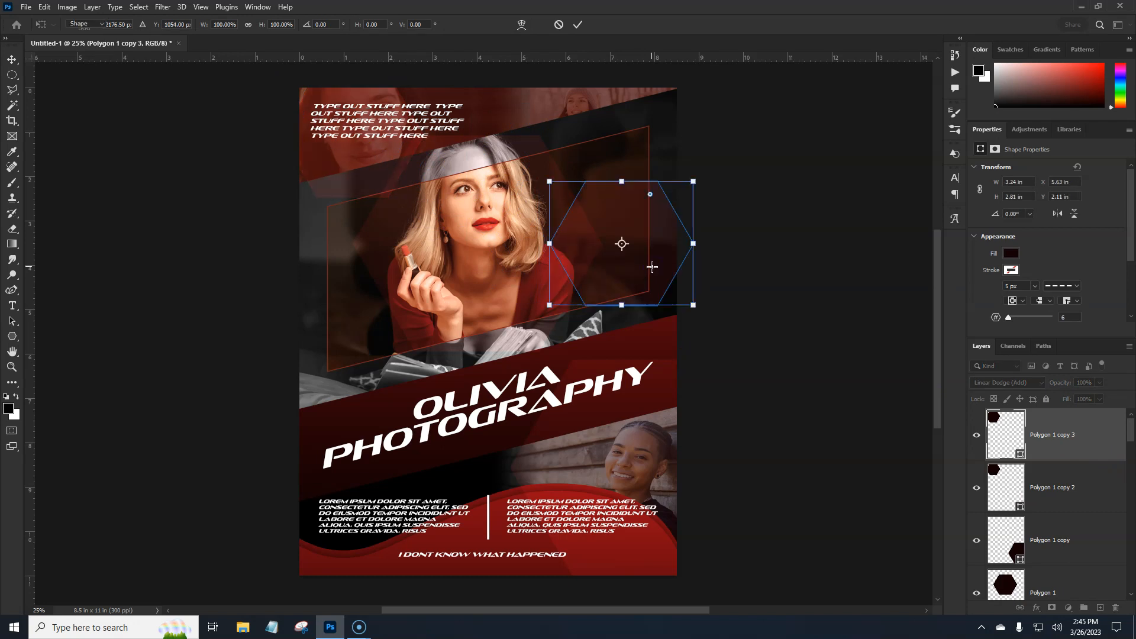
{"action": "left_click", "coordinate": [680, 282]}
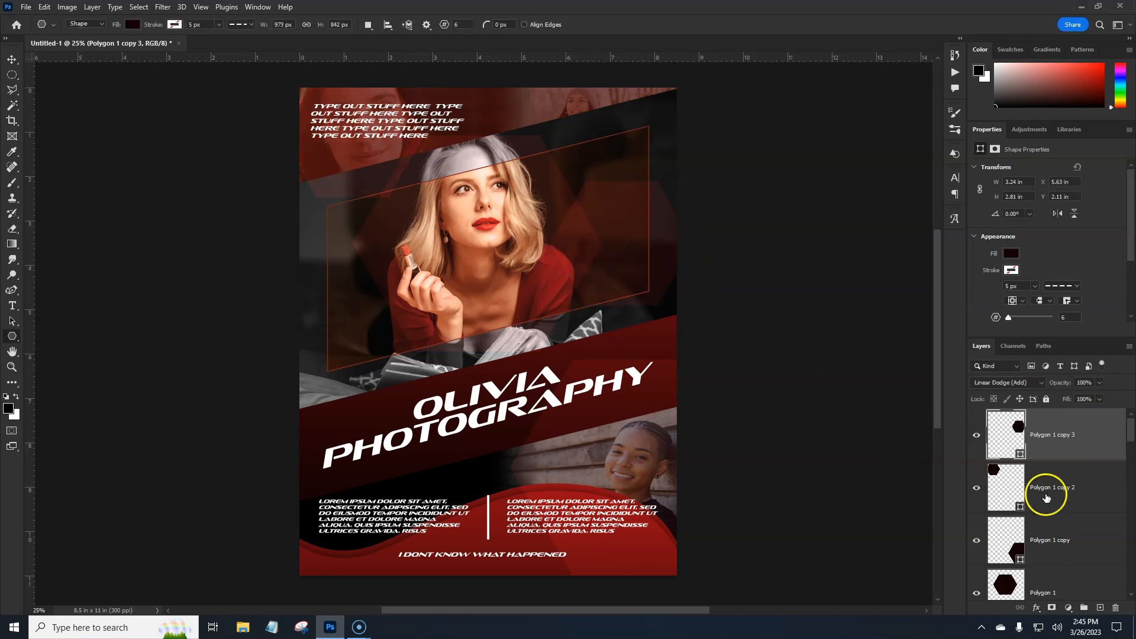
- Duplicate the right-edge hexagon and move the copy to the flyer's left edge, at about X -0.43 in and Y 3.32 in
{"action": "key", "text": "ctrl+j"}
{"action": "key", "text": "ctrl+t"}
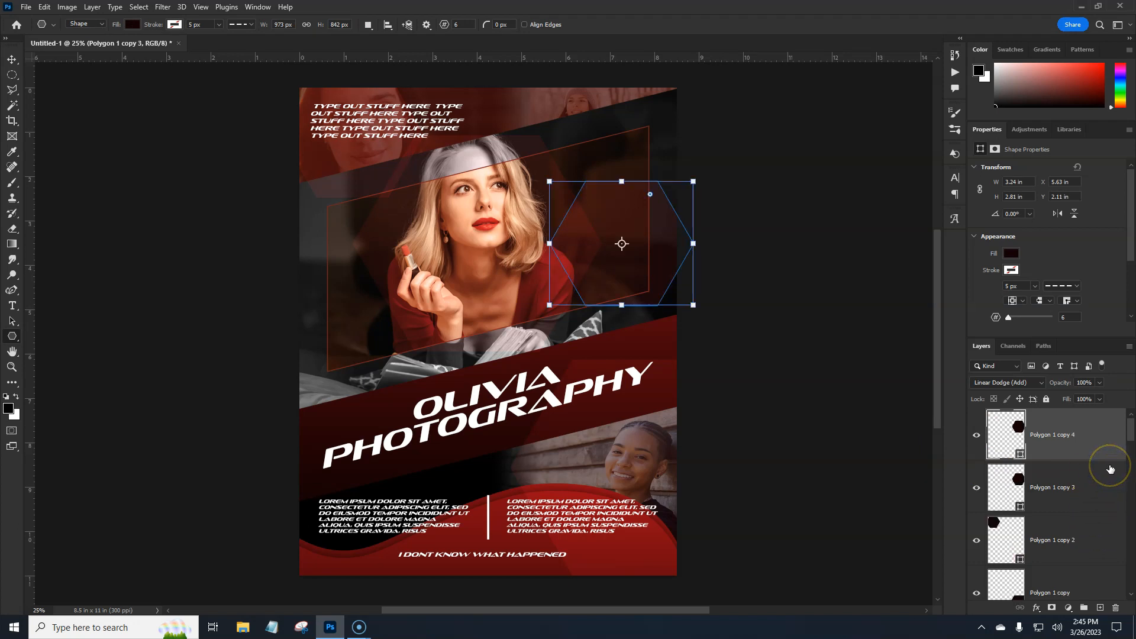
{"action": "left_click_drag", "start_coordinate": [638, 265], "coordinate": [366, 317]}
{"action": "left_click", "coordinate": [315, 363]}
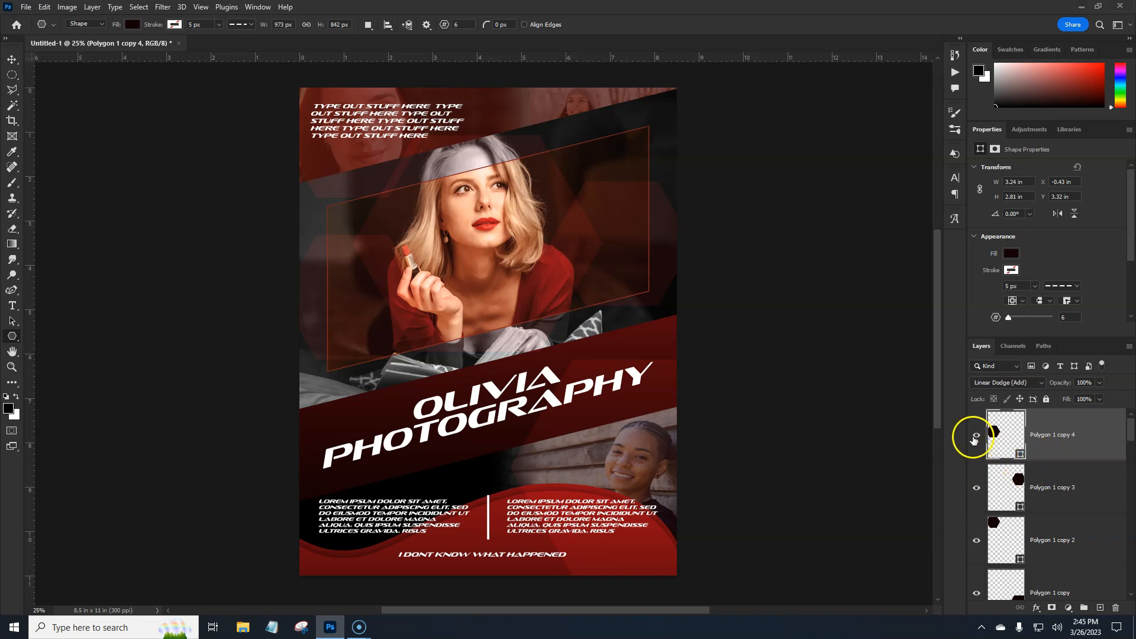
- Rotate the left-edge and right-edge small hexagons together by -15°
{"action": "left_click", "coordinate": [1068, 483], "text": "shift"}
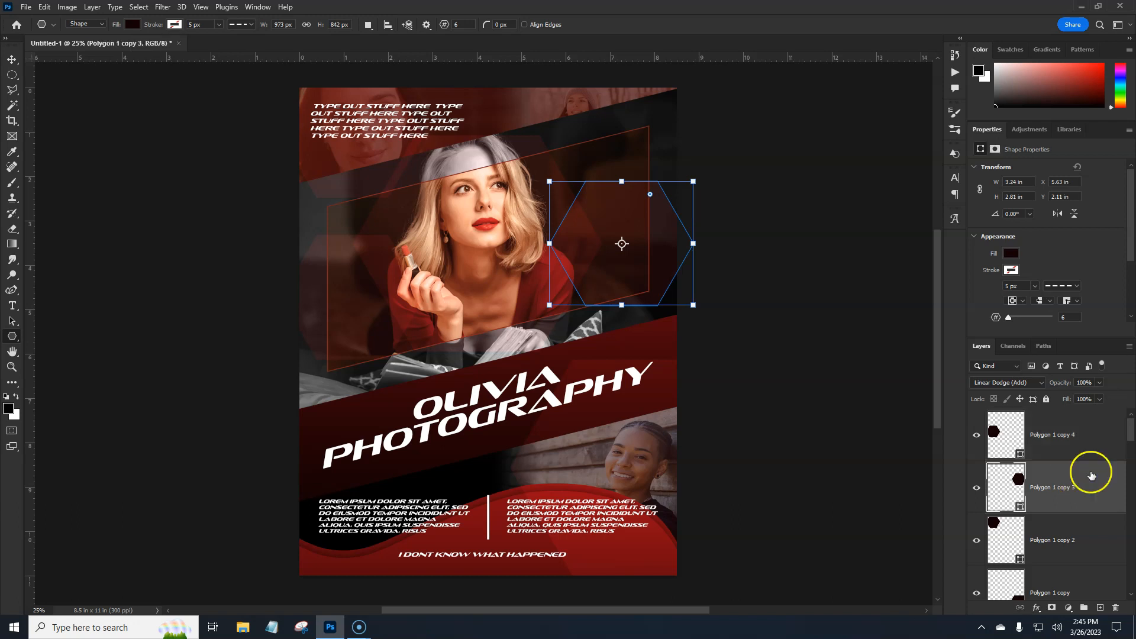
{"action": "left_click", "coordinate": [1092, 448], "text": "shift"}
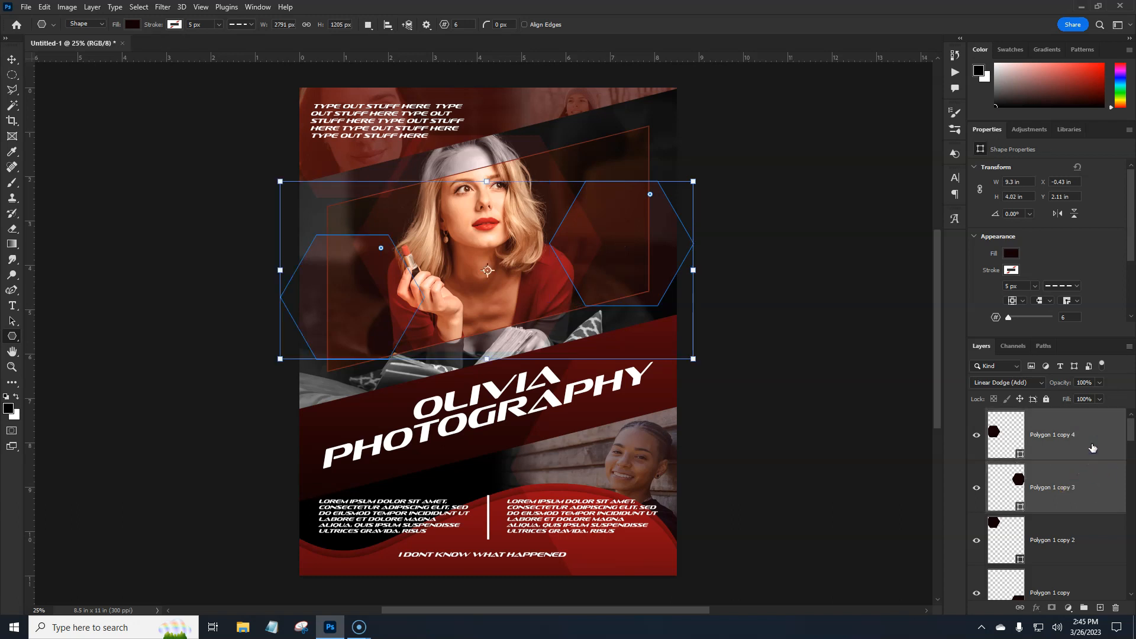
{"action": "left_click_drag", "start_coordinate": [706, 367], "coordinate": [710, 334]}
{"action": "key", "text": "Return"}
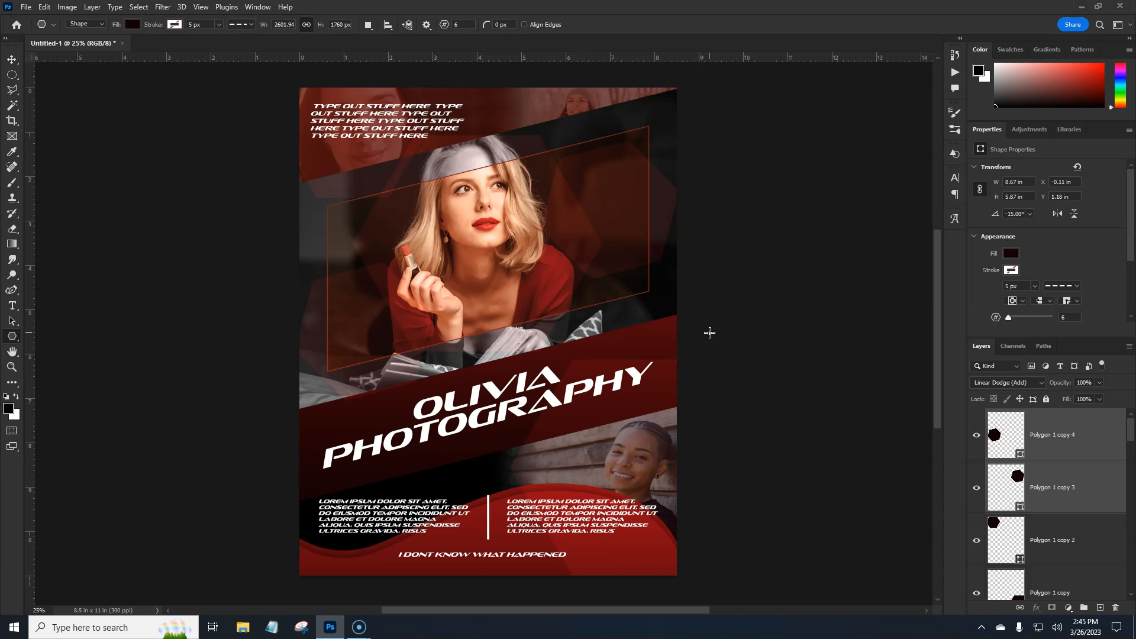
- Nudge the two rotated hexagons down together to about Y 1.55 in
{"action": "key", "text": "ctrl+t"}
{"action": "key", "text": "shift+Down"}
{"action": "key", "text": "shift+Down"}
{"action": "key", "text": "shift+Down"}
{"action": "key", "text": "shift+Down"}
{"action": "key", "text": "shift+Down"}
{"action": "key", "text": "shift+Down"}
{"action": "key", "text": "shift+Down"}
{"action": "key", "text": "shift+Down"}
{"action": "key", "text": "shift+Down"}
{"action": "key", "text": "shift+Down"}
{"action": "key", "text": "shift+Down"}
{"action": "key", "text": "Return"}
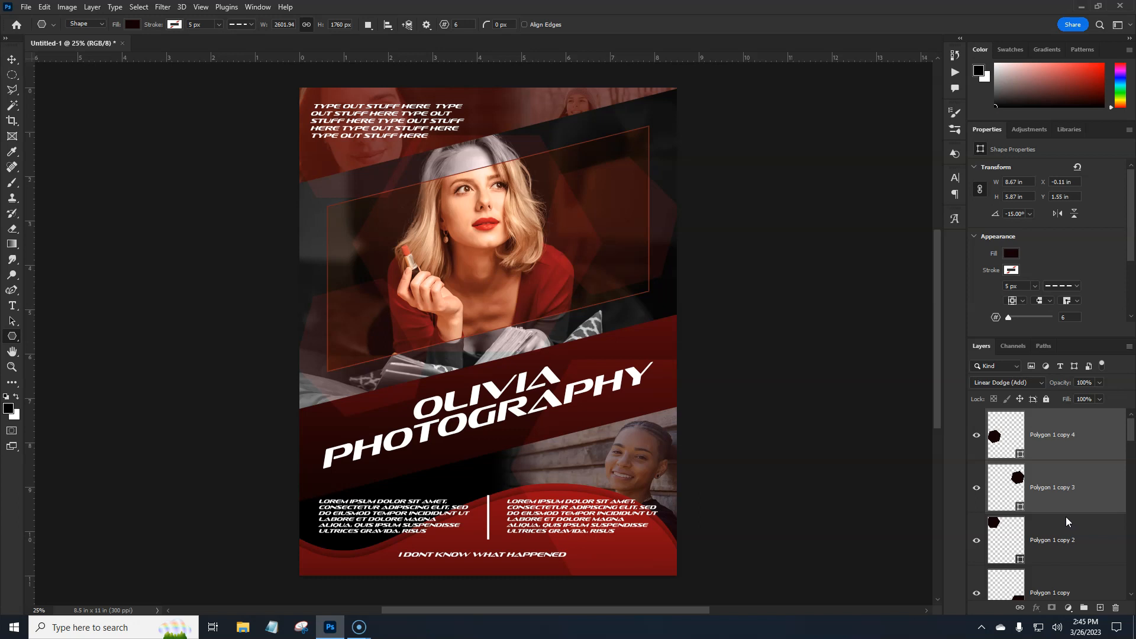
- Rotate the large hexagon at the flyer's lower-right corner by -15°
{"action": "left_click", "coordinate": [1076, 588]}
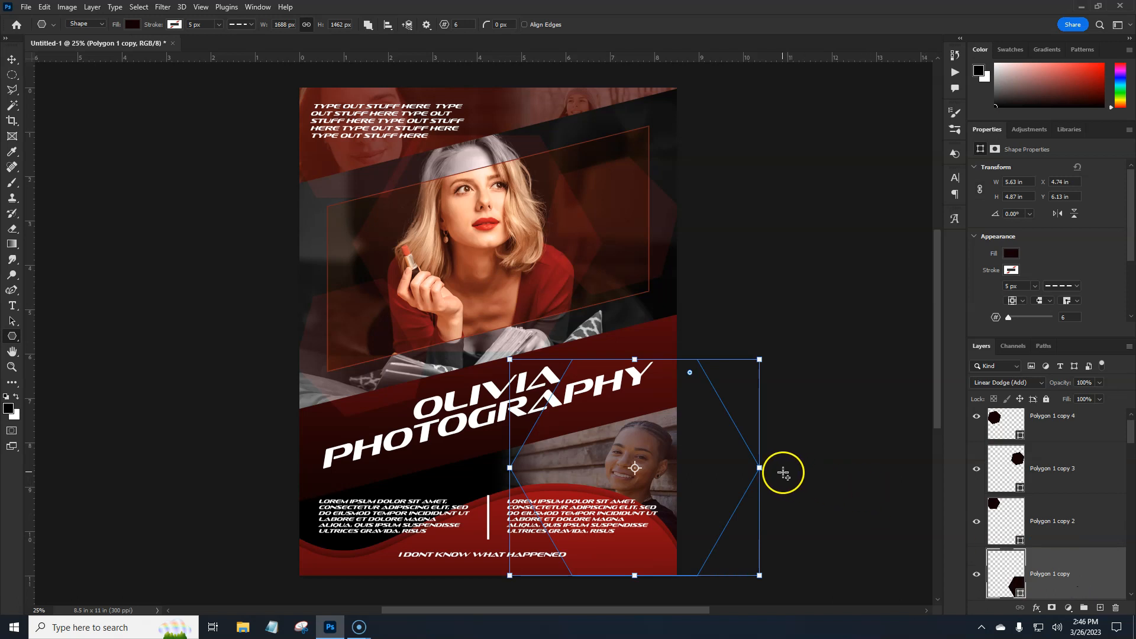
{"action": "left_click_drag", "start_coordinate": [772, 469], "coordinate": [773, 449]}
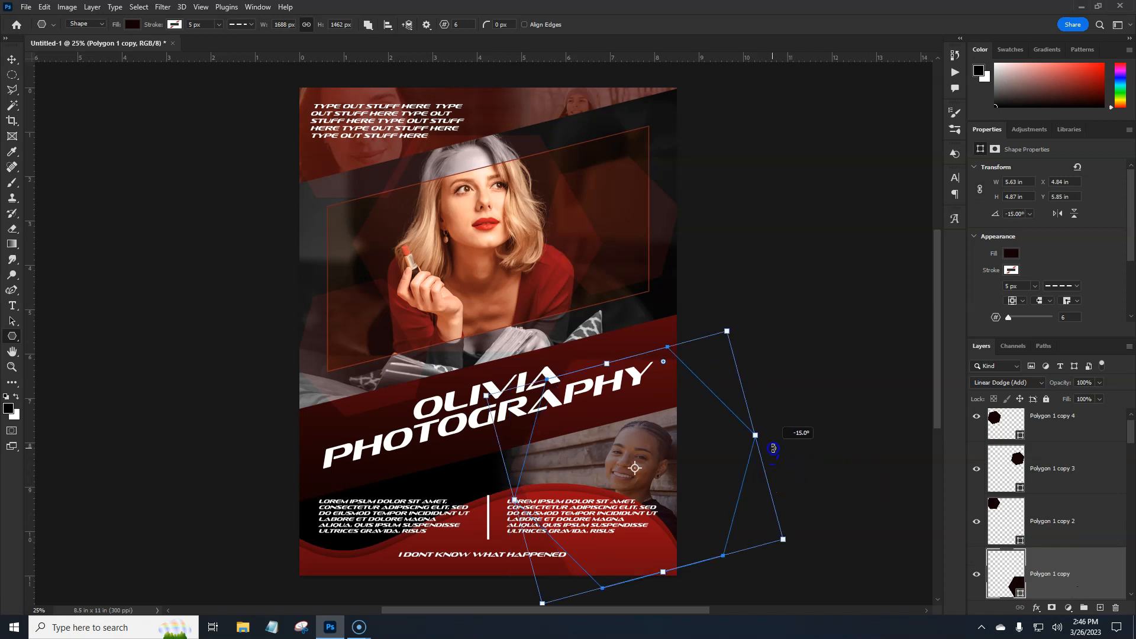
{"action": "key", "text": "Return"}
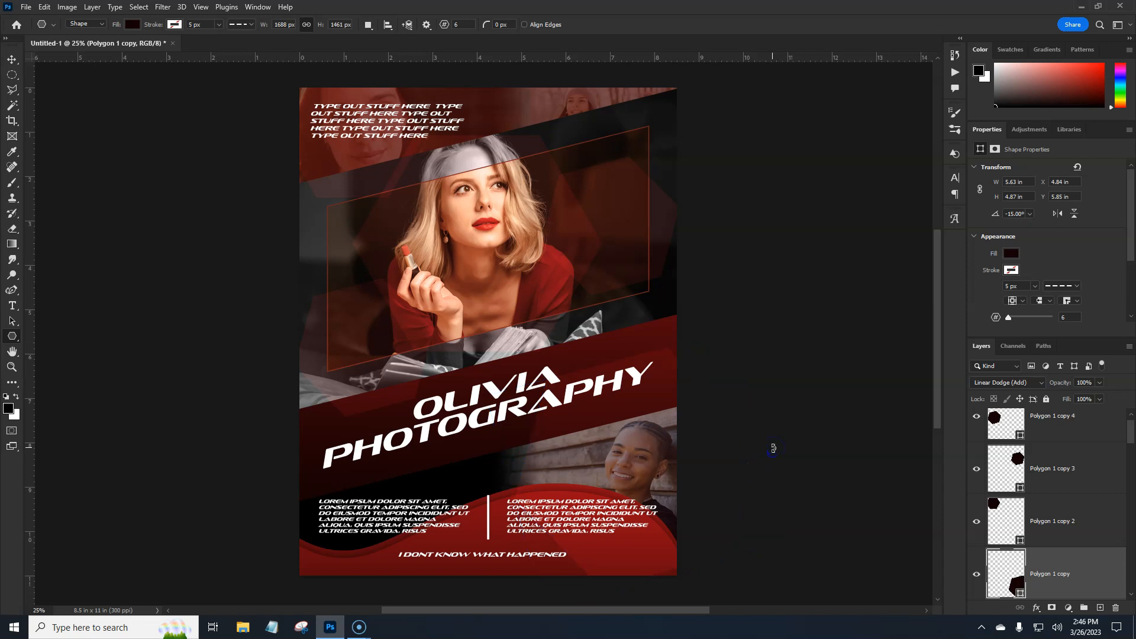
{"action": "left_click", "coordinate": [842, 514]}
- Group all five polygon layers and name the group "polygon overlay shapes"
{"action": "left_click_drag", "start_coordinate": [1132, 438], "coordinate": [1131, 459]}
{"action": "left_click", "coordinate": [1124, 463]}
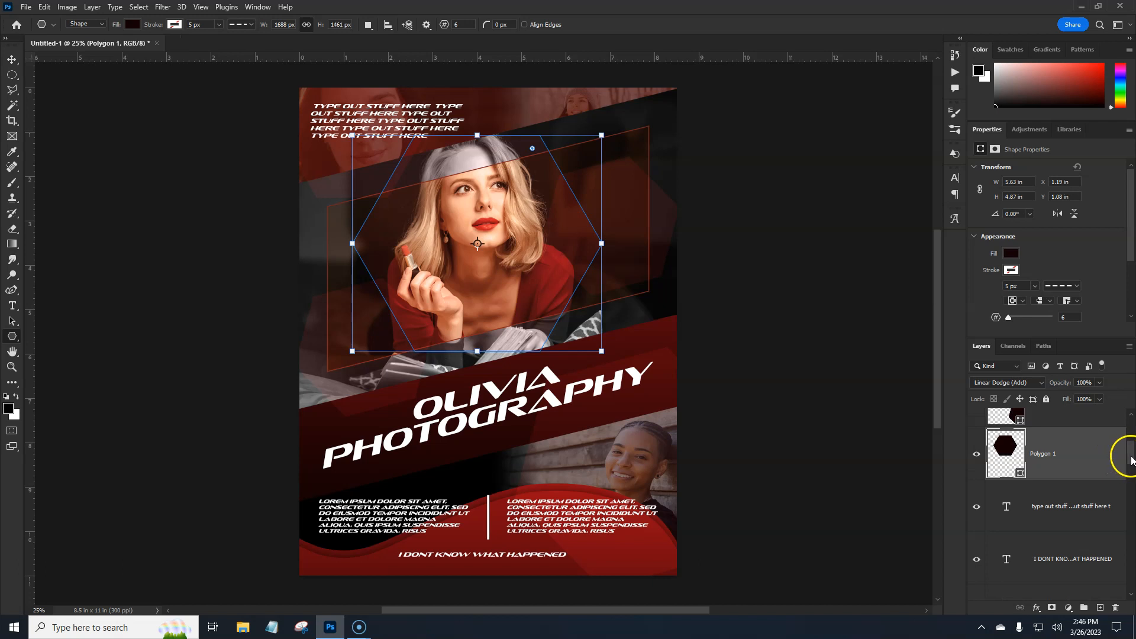
{"action": "scroll", "coordinate": [1124, 463], "scroll_direction": "up", "scroll_amount": 4}
{"action": "left_click", "coordinate": [1084, 441]}
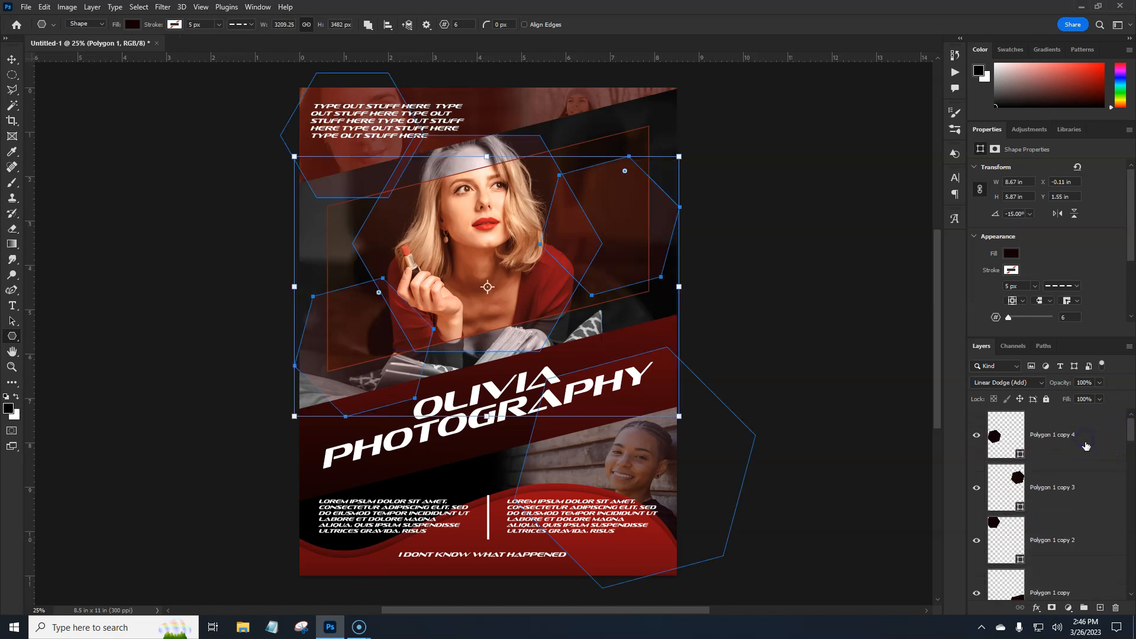
{"action": "left_click", "coordinate": [1085, 608]}
{"action": "double_click", "coordinate": [1026, 417]}
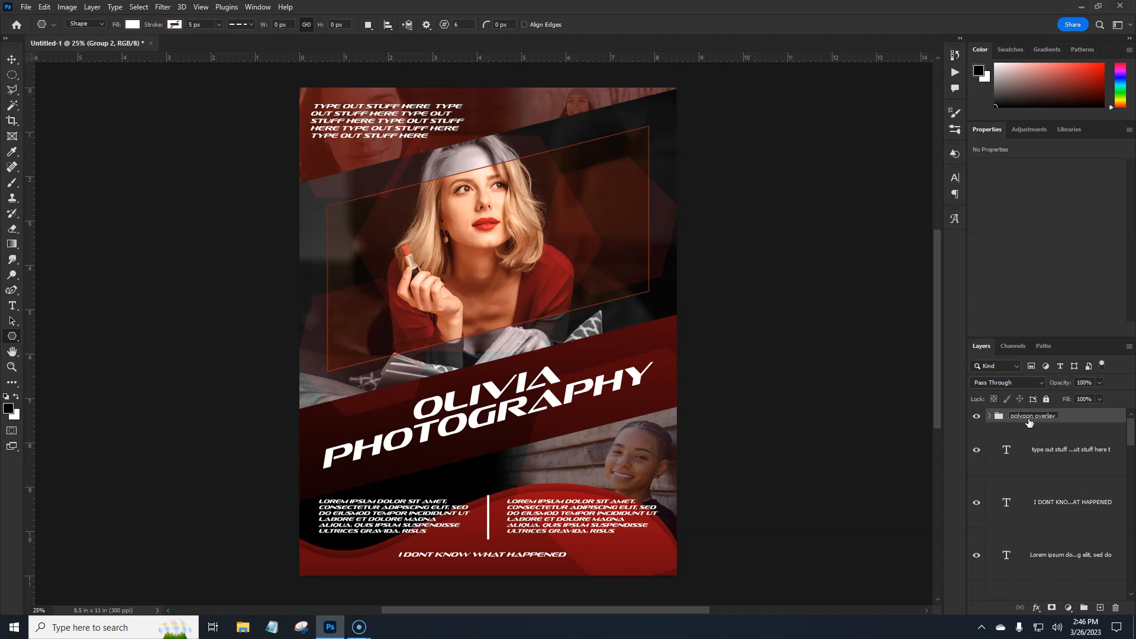
{"action": "key", "text": "Return"}
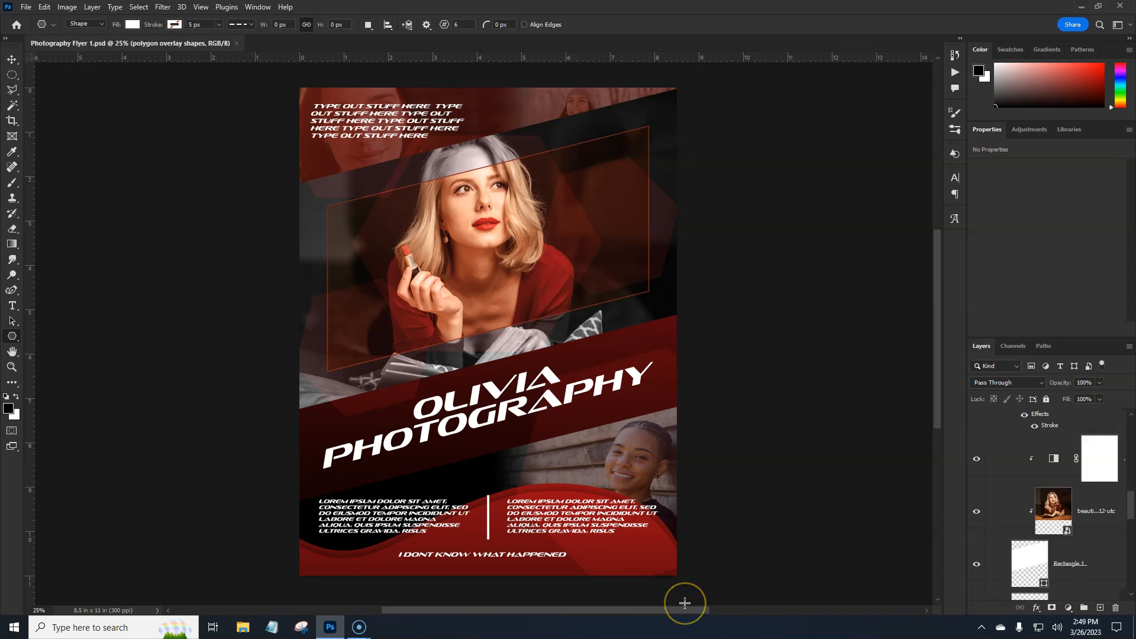